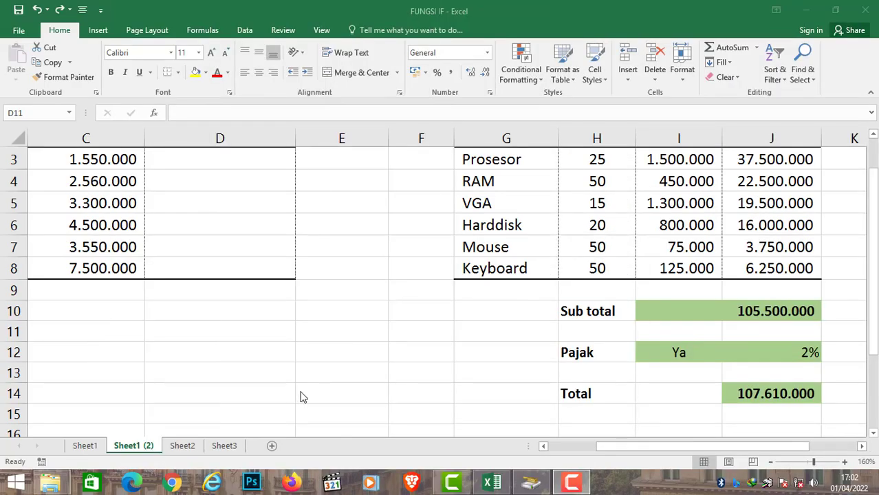
# Step: Start an IF formula in D3, the first STATUS cell, with the logical test B3<C3
pyautogui.click(214, 158)
pyautogui.scroll(1, 214, 156)
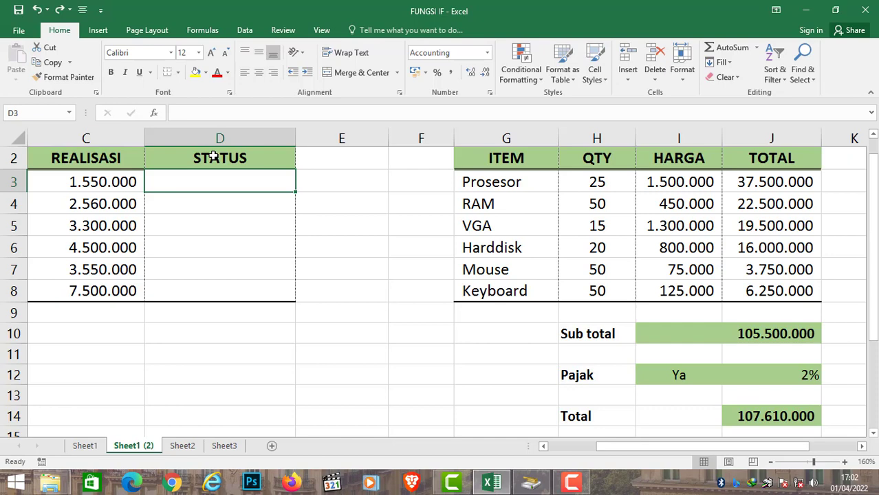
pyautogui.write('=')
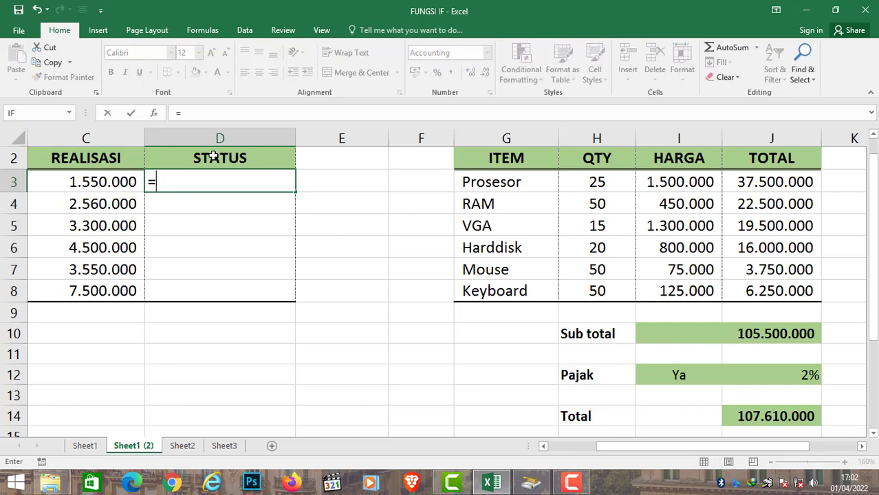
pyautogui.write('if(')
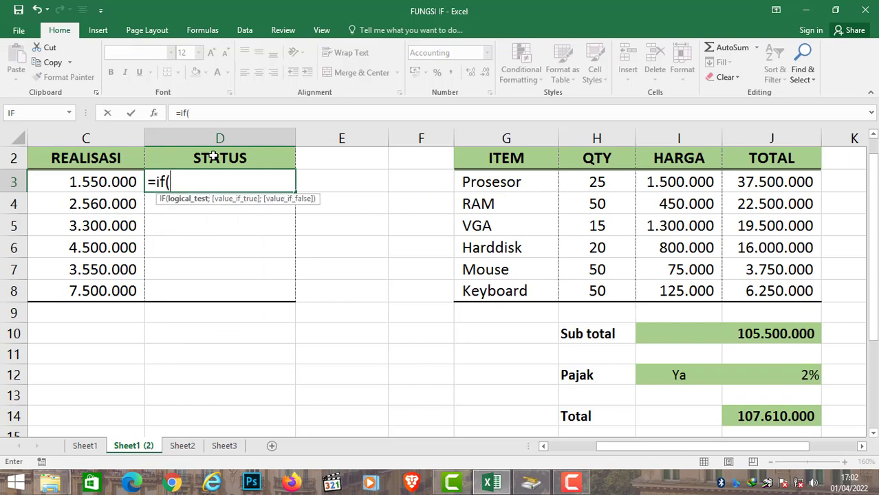
pyautogui.moveTo(726, 446); pyautogui.dragTo(677, 449)
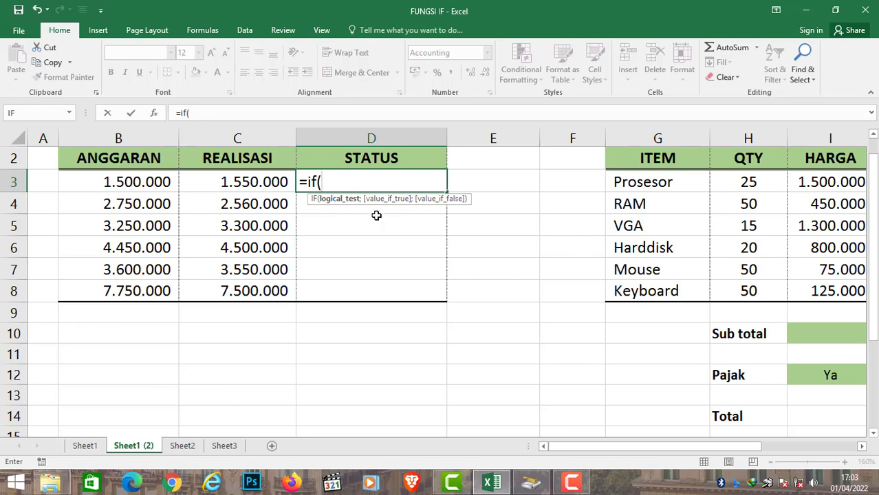
pyautogui.click(169, 182)
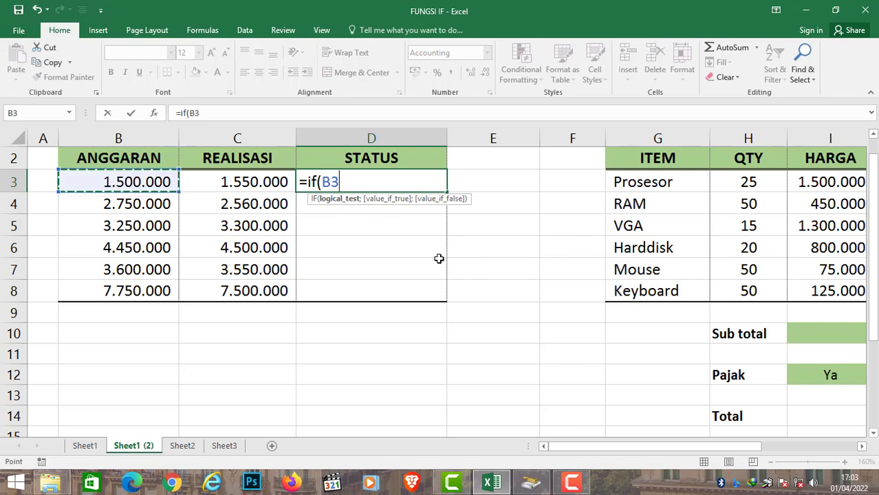
pyautogui.write('<')
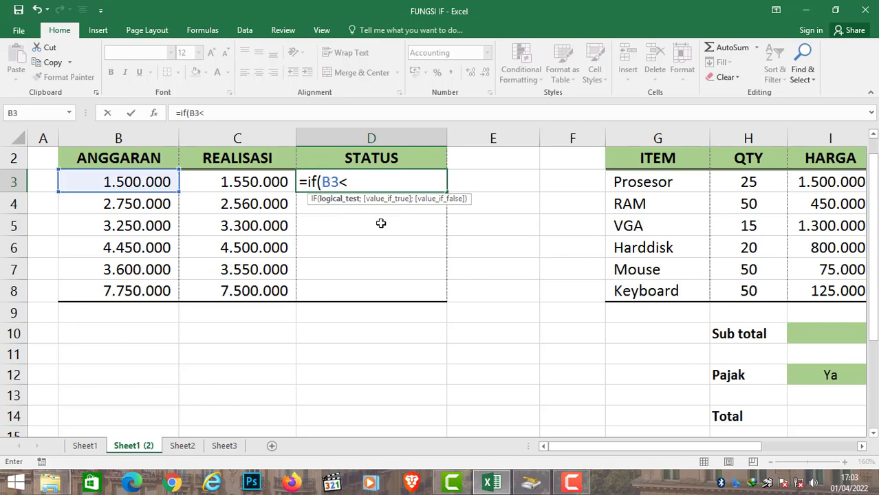
pyautogui.click(265, 182)
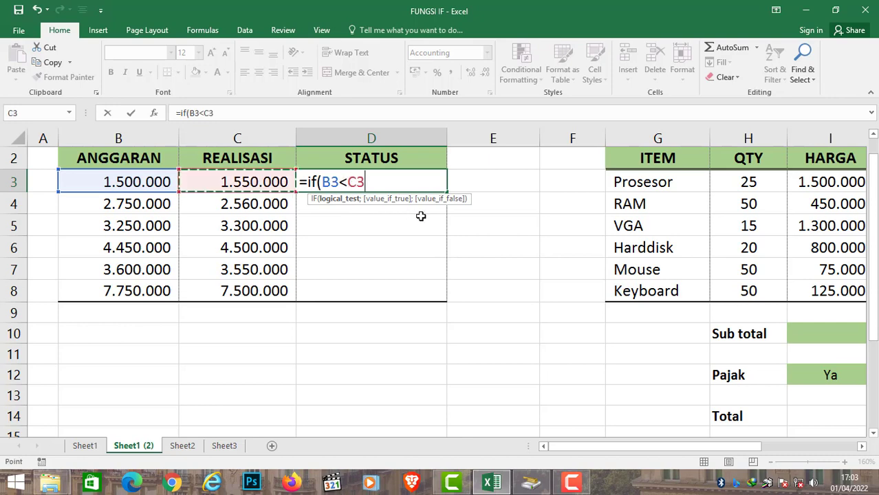
# Step: Give the D3 IF formula the value-if-true text "lewat dari anggaran"
pyautogui.write(';')
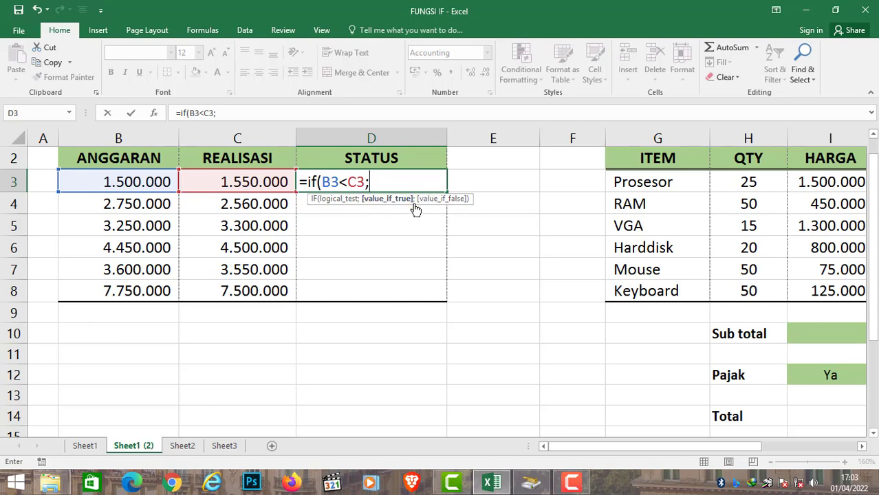
pyautogui.write('"')
pyautogui.write('leat')
pyautogui.press('BackSpace')
pyautogui.press('BackSpace')
pyautogui.write('wa')
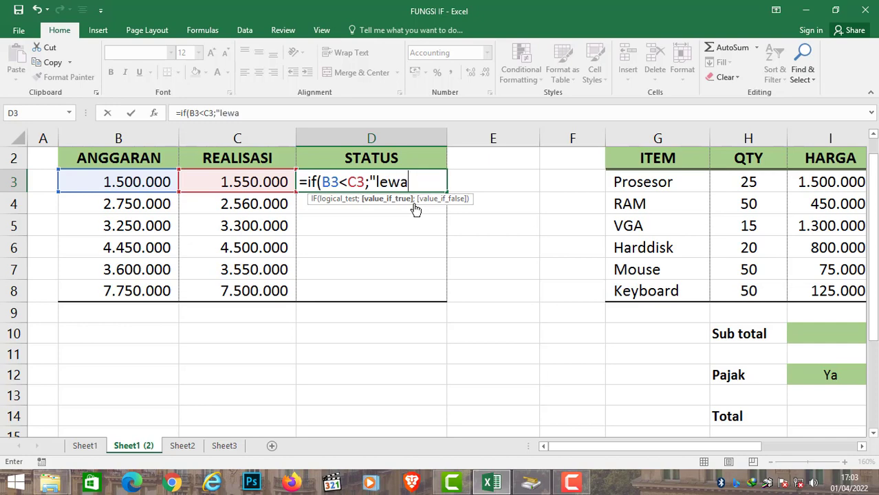
pyautogui.write('t dari anggaran"')
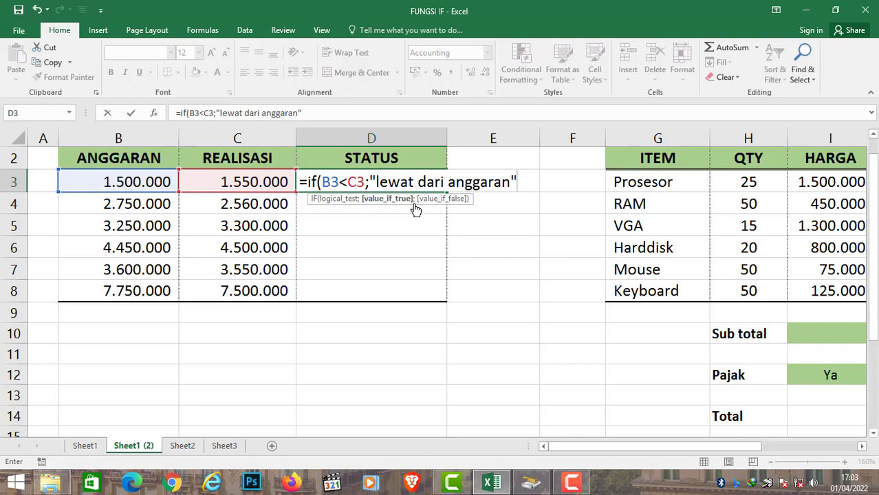
# Step: Set the value-if-false of the D3 formula to "-" and complete the formula
pyautogui.write(';')
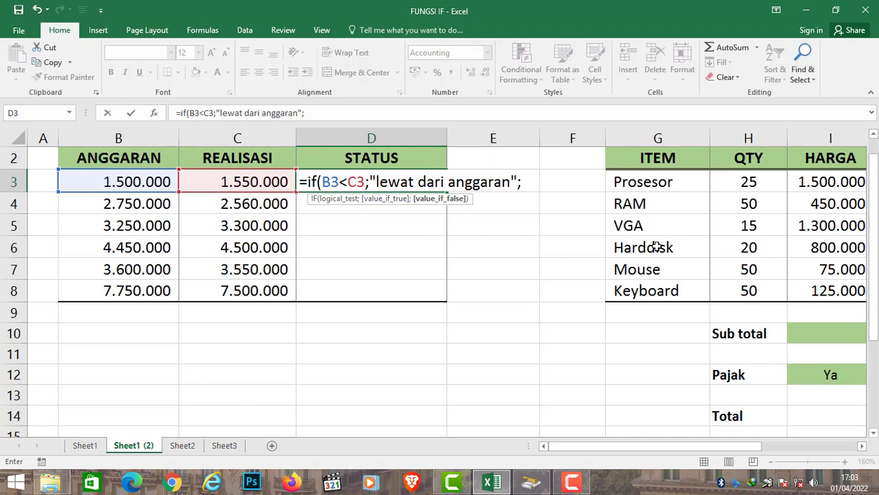
pyautogui.write('"-"')
pyautogui.click(528, 182)
pyautogui.click(523, 181)
pyautogui.click(541, 179)
pyautogui.write(')')
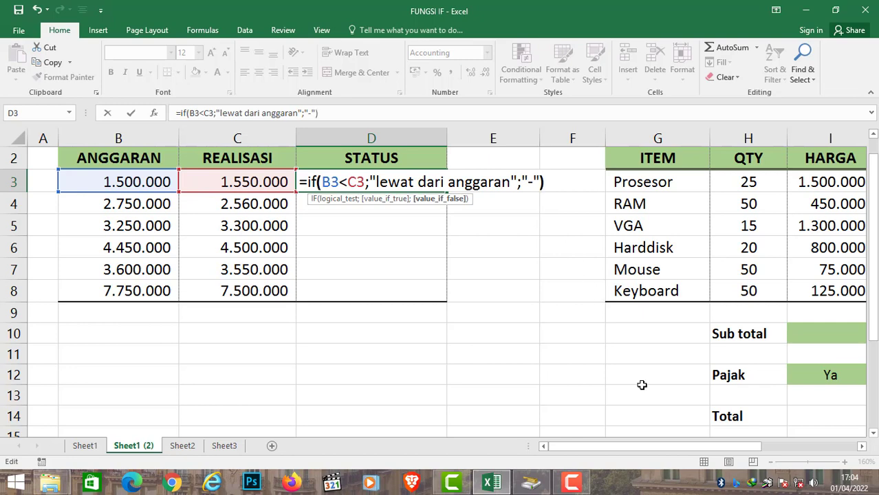
pyautogui.press('Return')
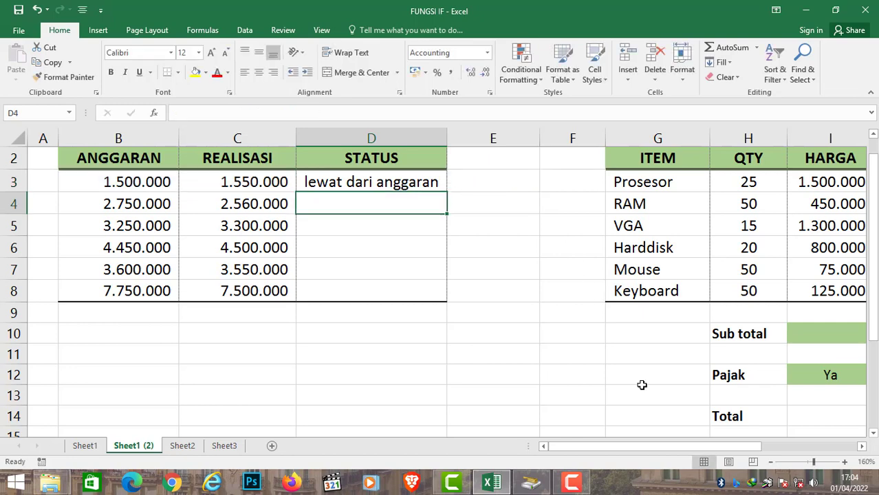
pyautogui.press('Up')
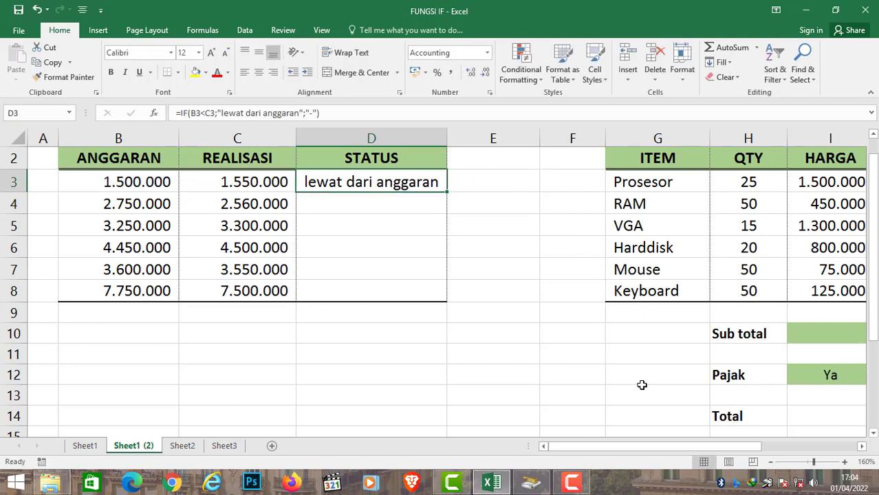
# Step: Fill the D3 formula down the STATUS column through D8 and check the copied formulas
pyautogui.click(231, 184)
pyautogui.click(128, 182)
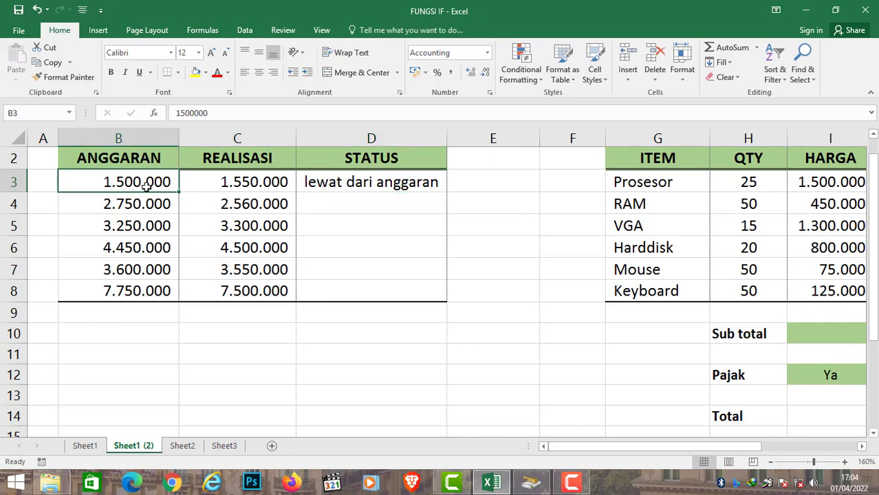
pyautogui.click(346, 183)
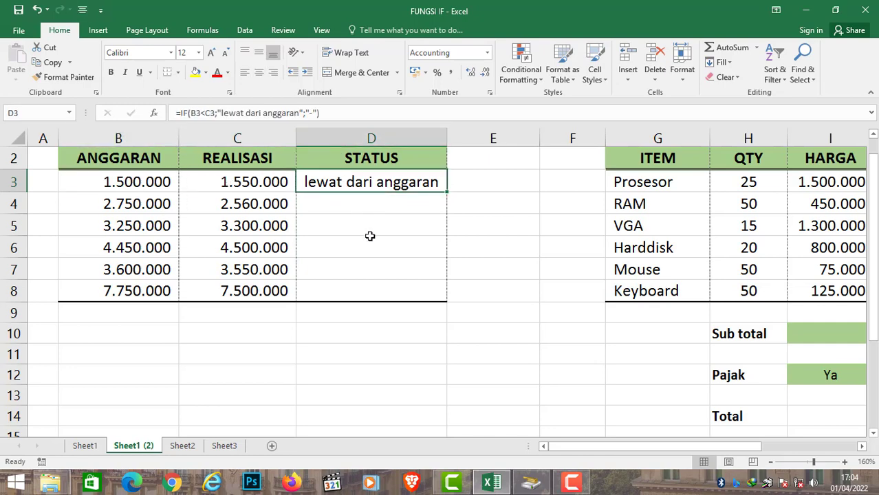
pyautogui.moveTo(446, 194); pyautogui.dragTo(454, 300)
pyautogui.click(391, 229)
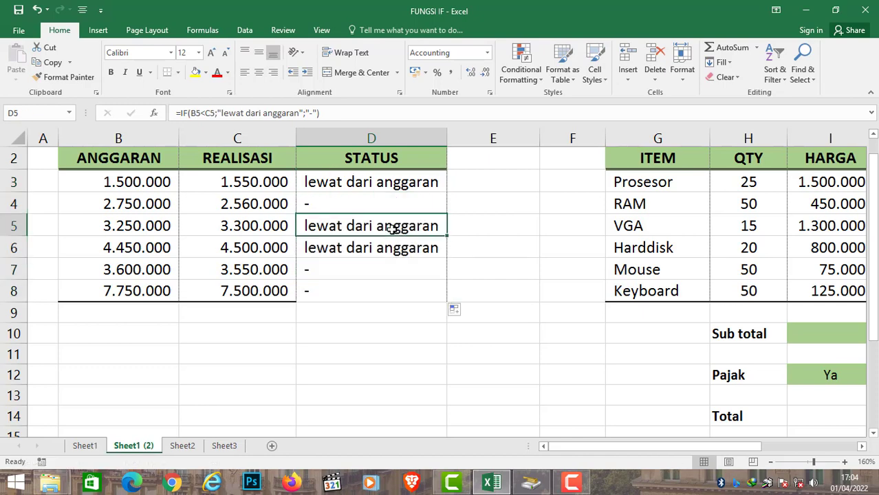
pyautogui.click(349, 205)
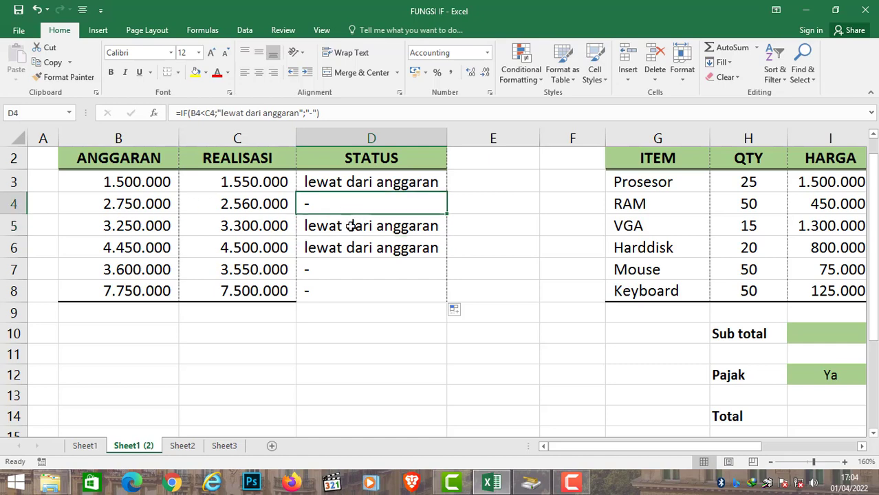
pyautogui.click(353, 227)
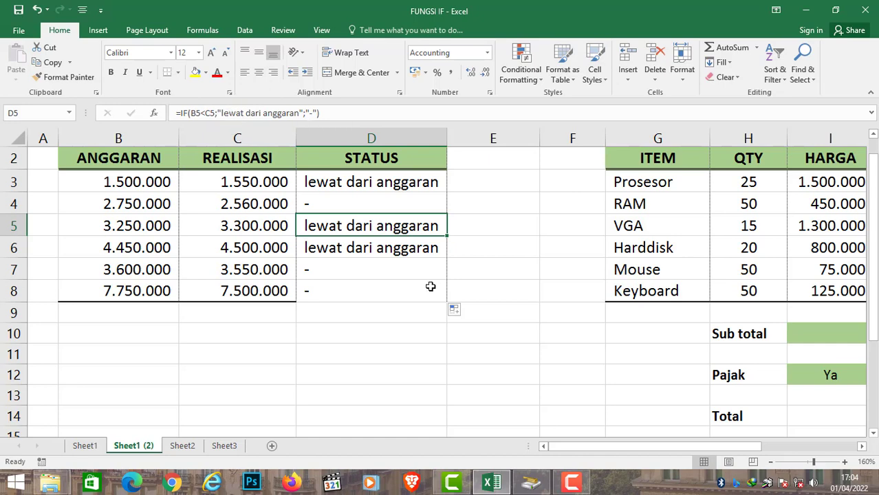
# Step: Clear the existing formula from the Total cell J14
pyautogui.moveTo(612, 446); pyautogui.dragTo(664, 446)
pyautogui.click(668, 420)
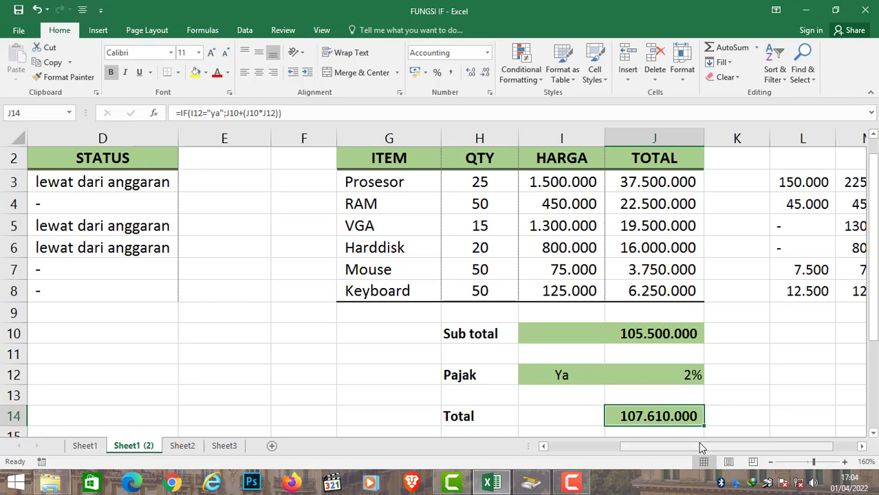
pyautogui.press('Delete')
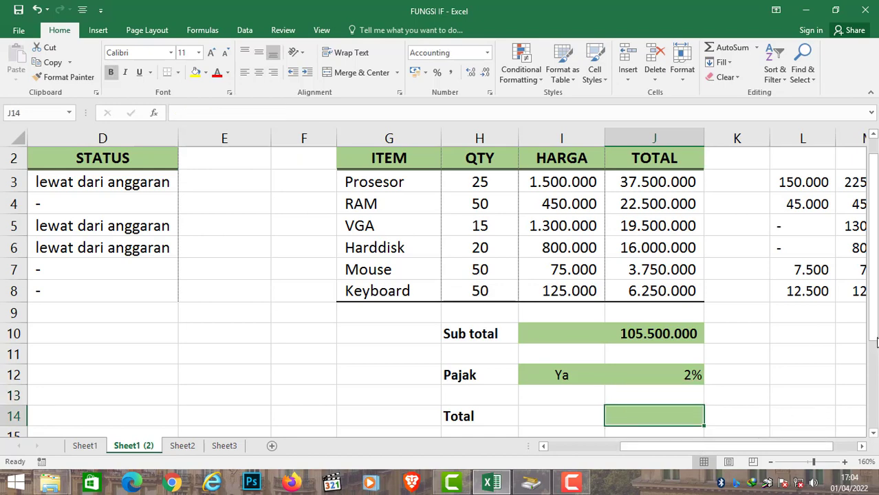
pyautogui.moveTo(876, 339)
pyautogui.mouseDown()
pyautogui.moveTo(875, 330)
pyautogui.moveTo(874, 347)
pyautogui.mouseUp()
pyautogui.moveTo(875, 283); pyautogui.dragTo(874, 276)
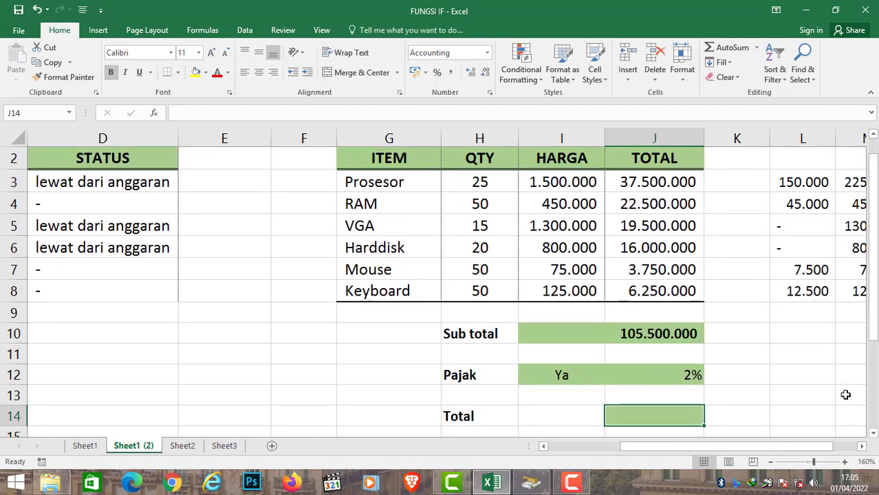
pyautogui.moveTo(876, 328); pyautogui.dragTo(876, 336)
# Step: Start an IF formula in J14 with the logical test I12="ya"
pyautogui.write('=')
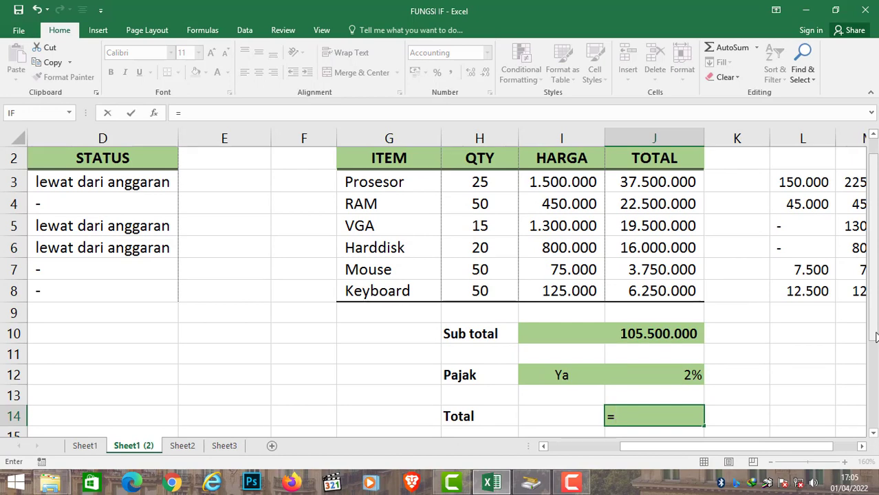
pyautogui.write('if(')
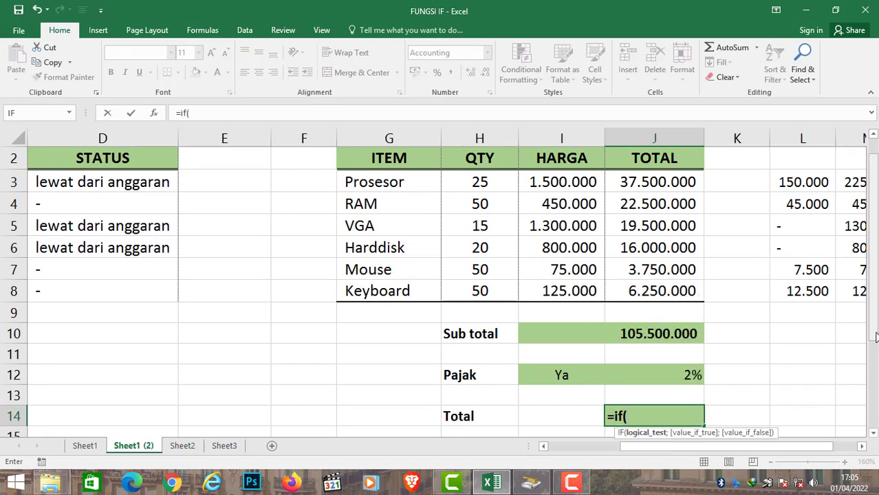
pyautogui.click(550, 377)
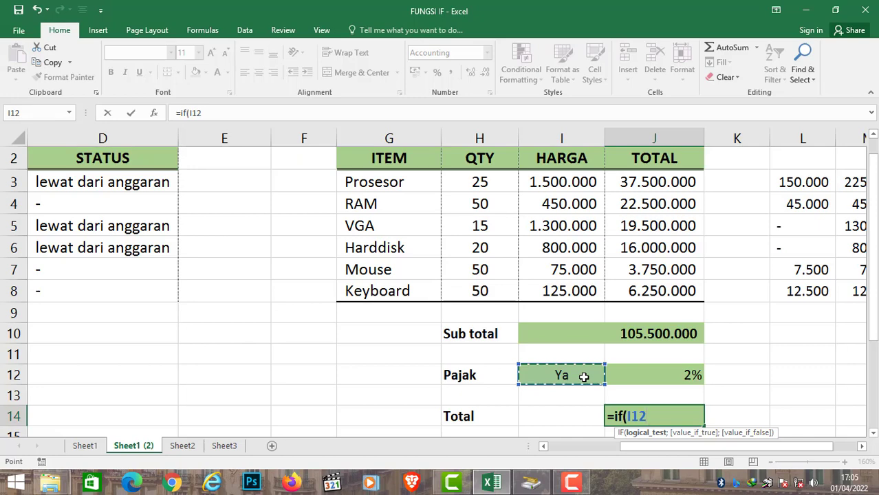
pyautogui.write('=')
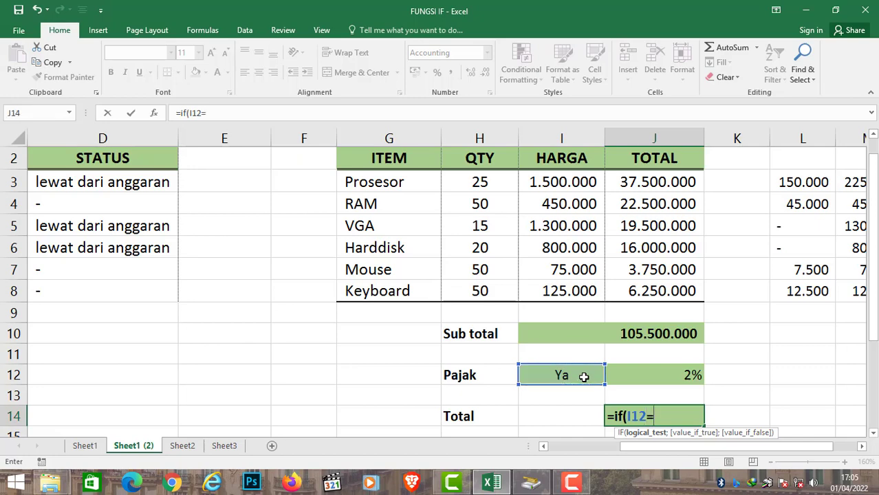
pyautogui.write('"ya')
pyautogui.write('";')
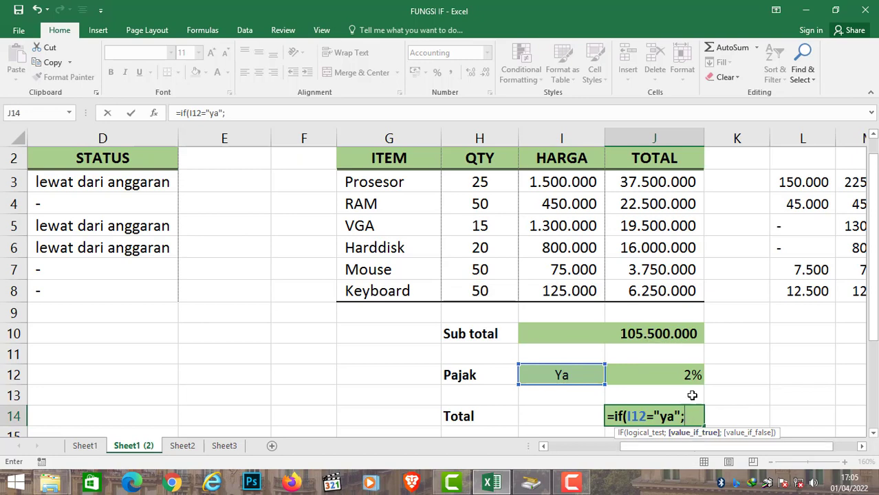
# Step: Enter J10+(J10*J12) as the value-if-true of the J14 formula, adding the tax to the subtotal
pyautogui.click(675, 333)
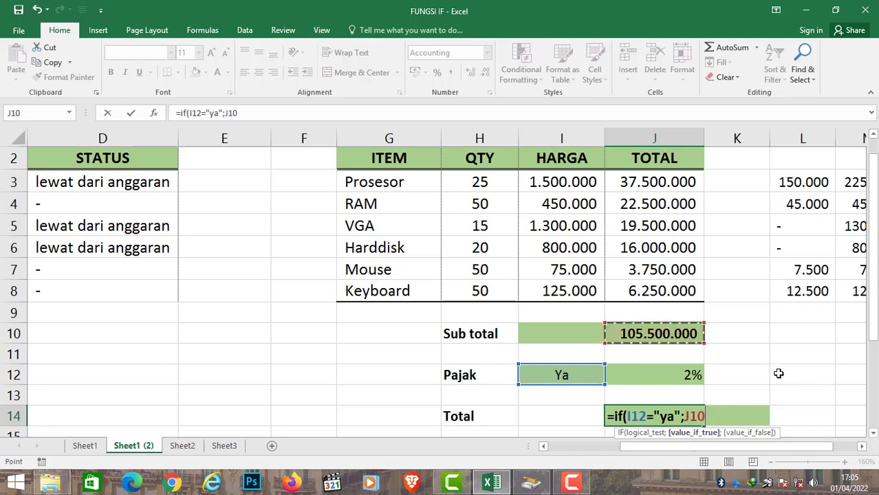
pyautogui.write('+(')
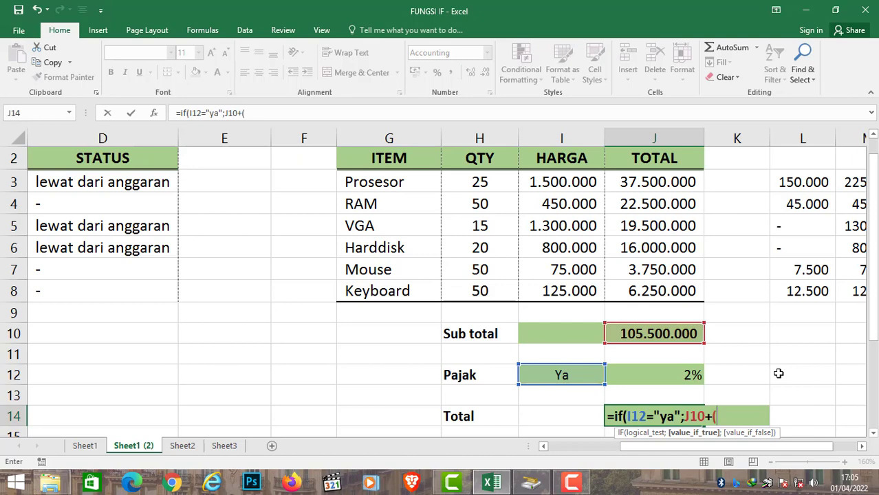
pyautogui.click(650, 331)
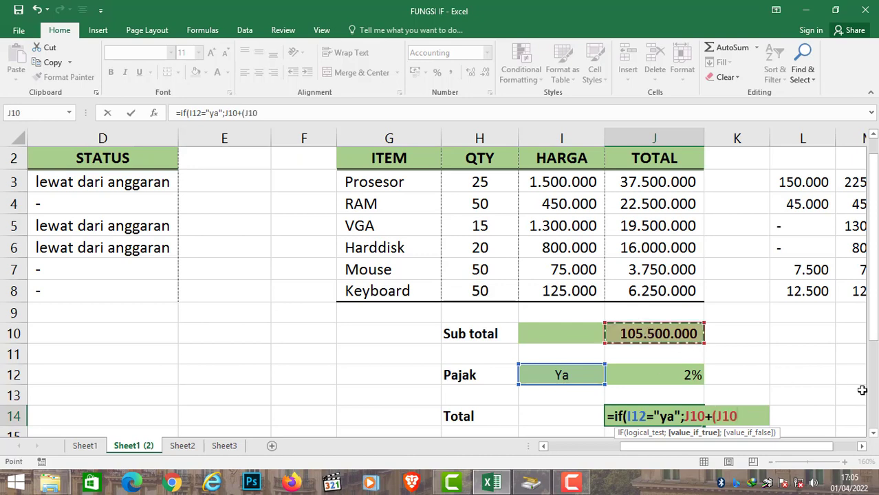
pyautogui.write('*')
pyautogui.click(686, 376)
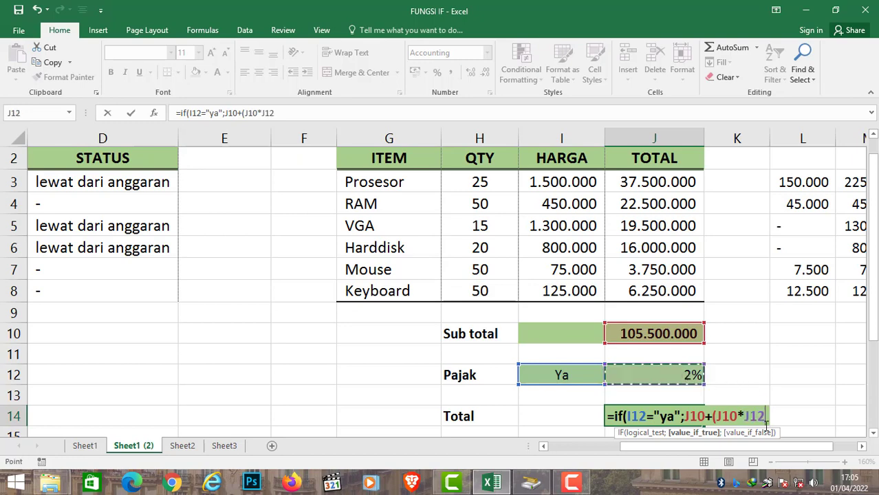
pyautogui.write(')')
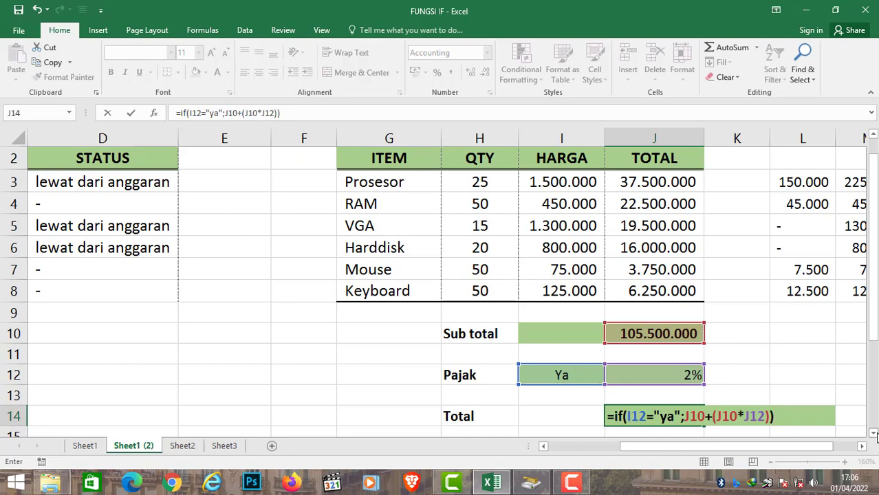
# Step: Complete the J14 IF formula with J10 as the value-if-false and enter it
pyautogui.click(874, 435)
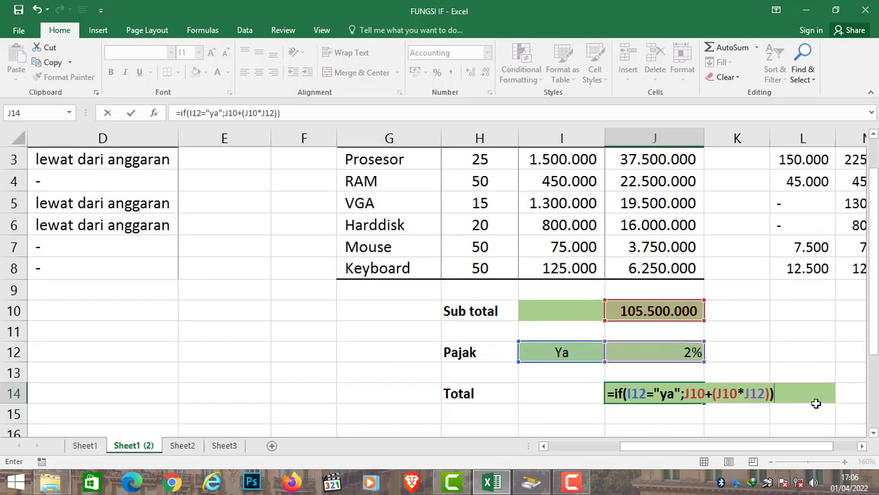
pyautogui.click(774, 393)
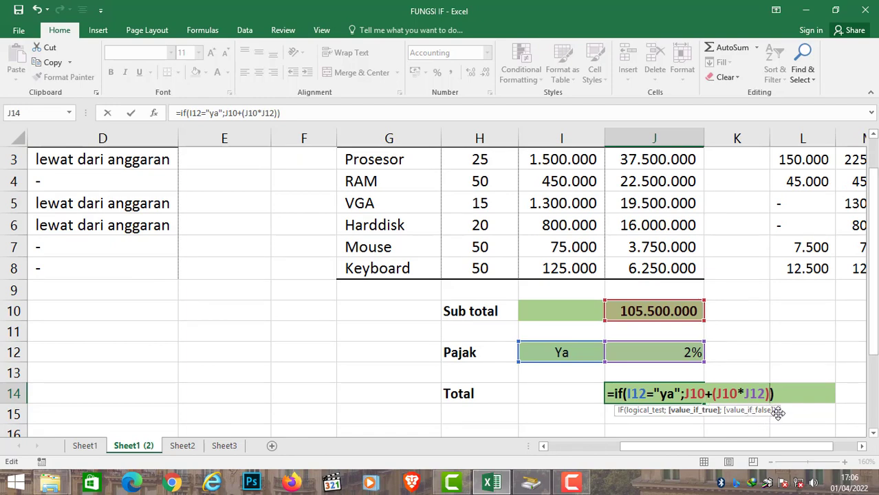
pyautogui.write(';')
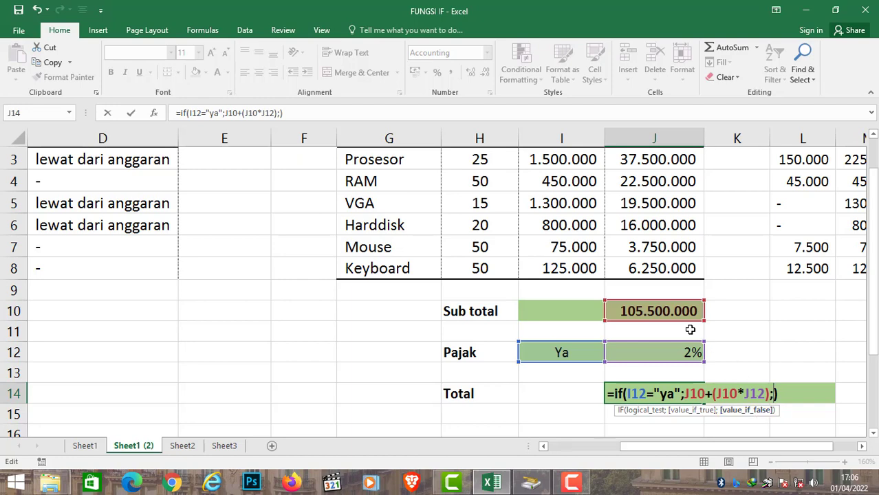
pyautogui.click(640, 310)
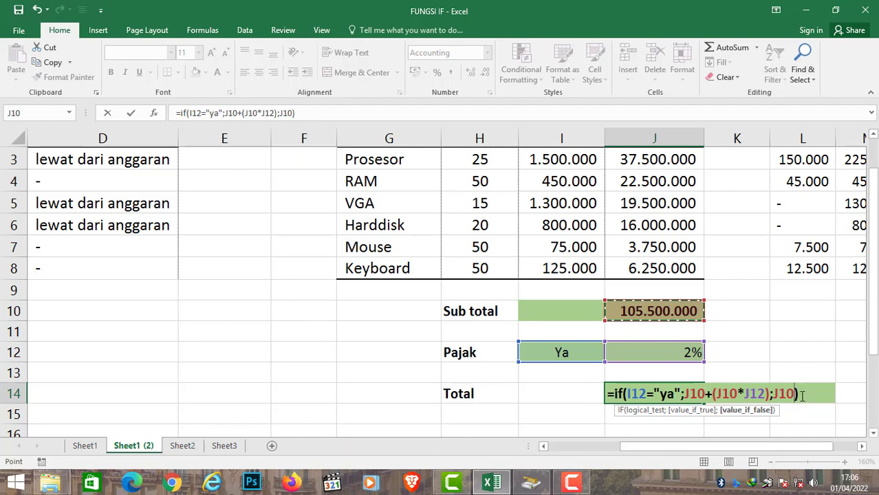
pyautogui.press('Return')
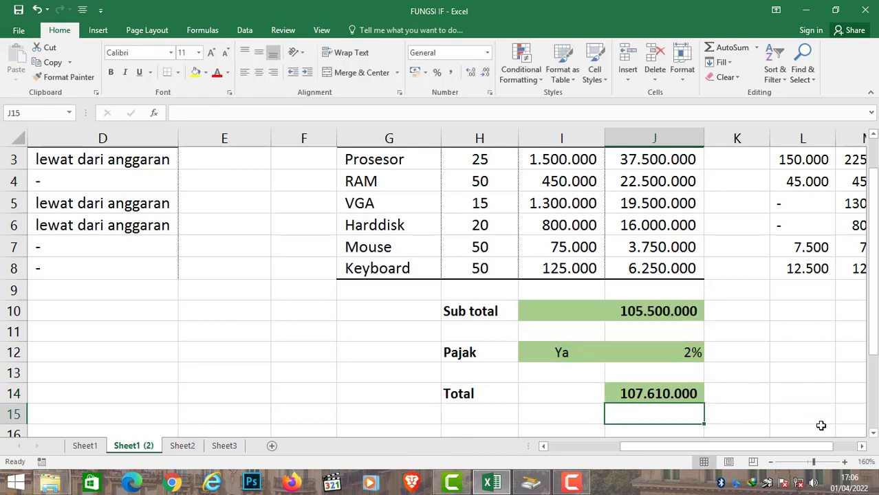
# Step: Set the Pajak cell I12 to tidak and check the Total in J14
pyautogui.press('Up')
pyautogui.press('Left')
pyautogui.press('Up')
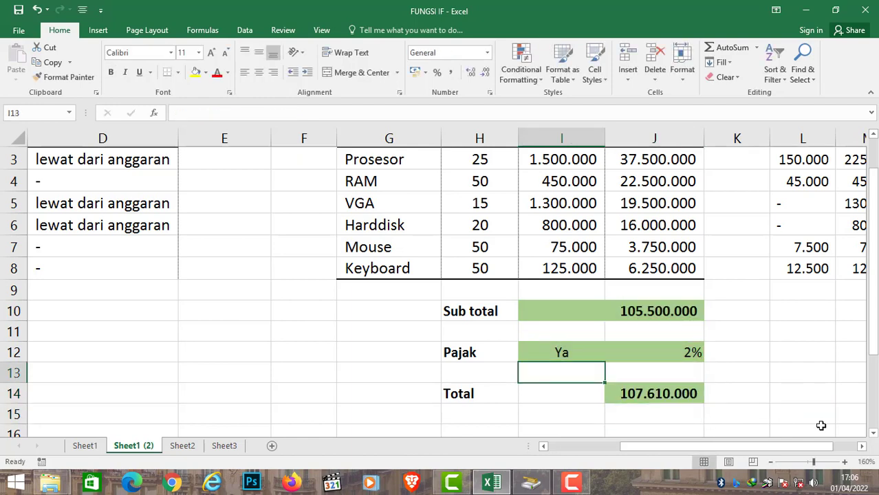
pyautogui.press('Up')
pyautogui.write('tidak')
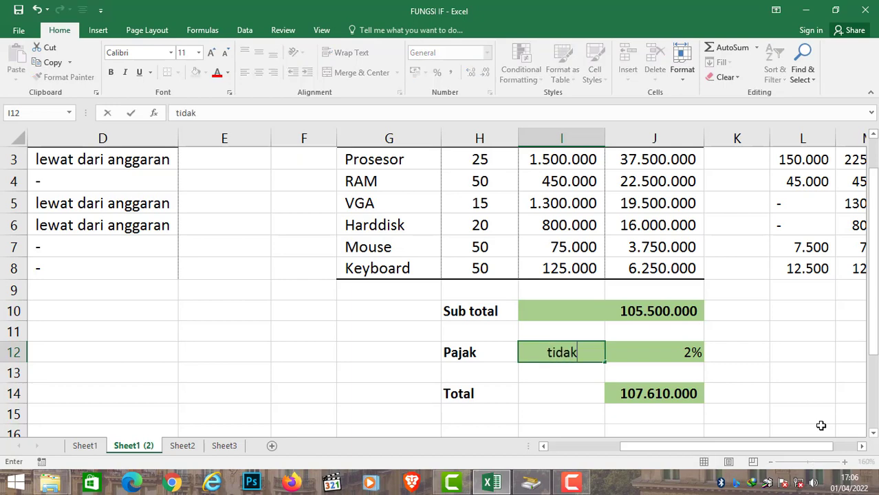
pyautogui.press('Return')
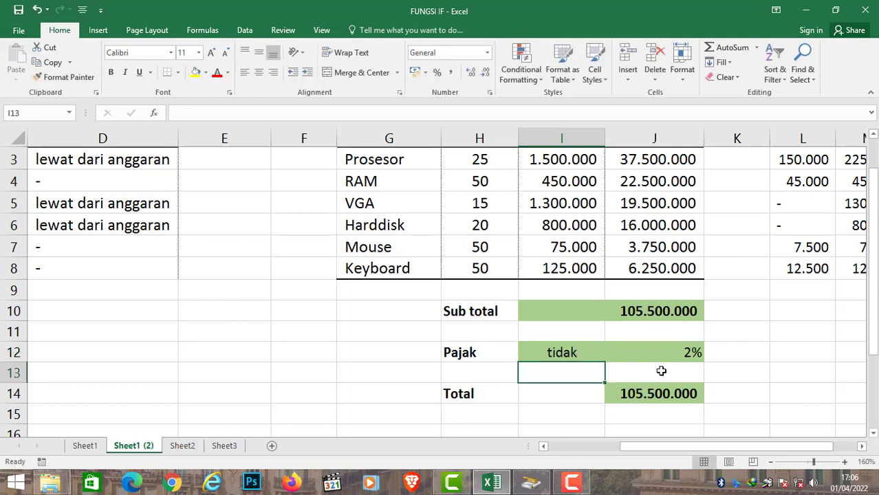
pyautogui.click(657, 394)
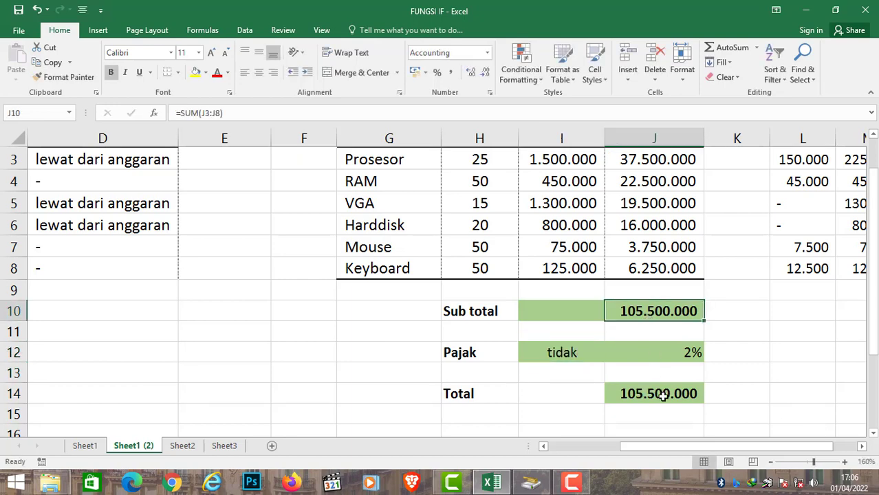
# Step: Set the Pajak cell I12 back to ya and review the Total formula in J14 with its referenced cells
pyautogui.click(565, 353)
pyautogui.write('ya')
pyautogui.press('Return')
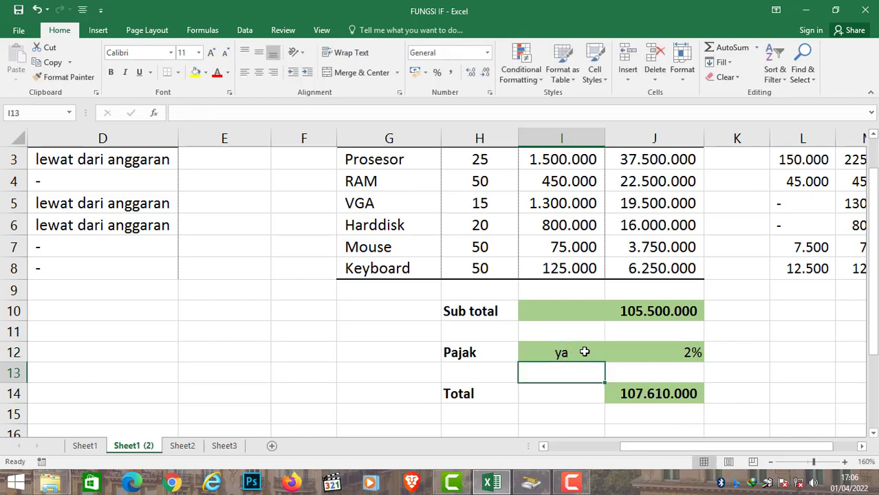
pyautogui.click(626, 313)
pyautogui.click(688, 355)
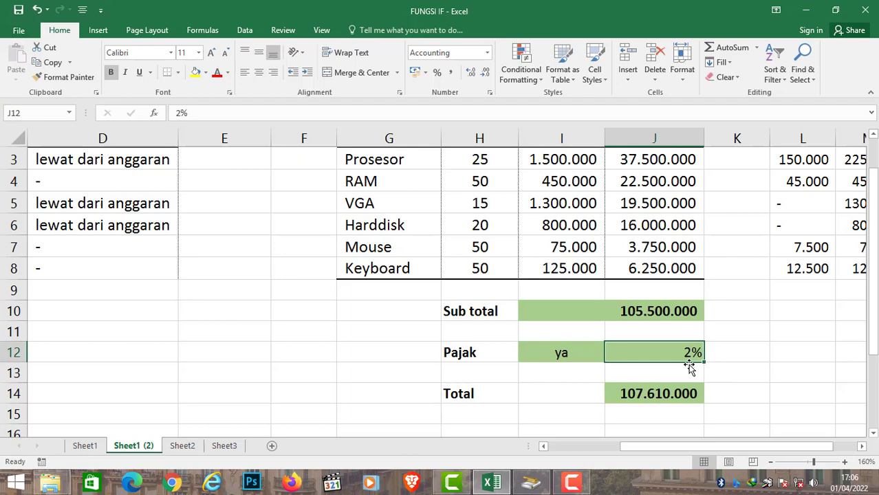
pyautogui.click(666, 395)
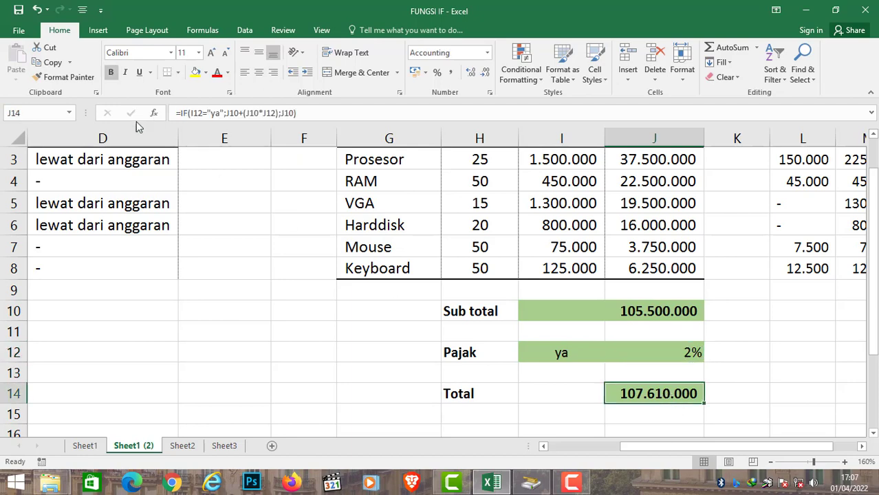
pyautogui.press('F2')
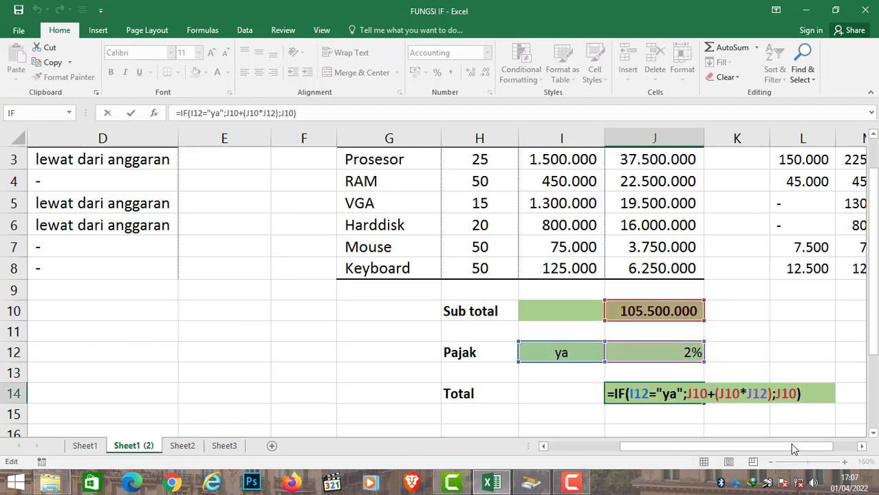
pyautogui.click(862, 447)
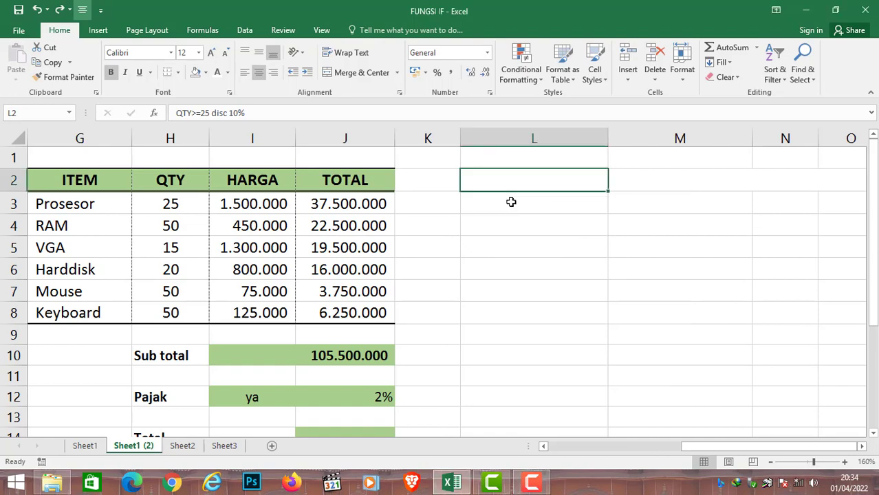
# Step: Copy the formatting of the TOTAL header in J2 onto the discount header in L2
pyautogui.click(354, 181)
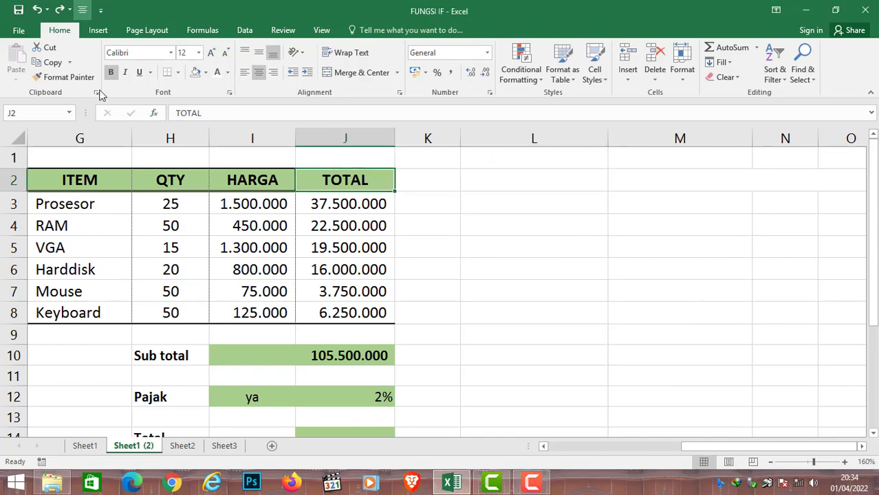
pyautogui.click(60, 77)
pyautogui.click(570, 180)
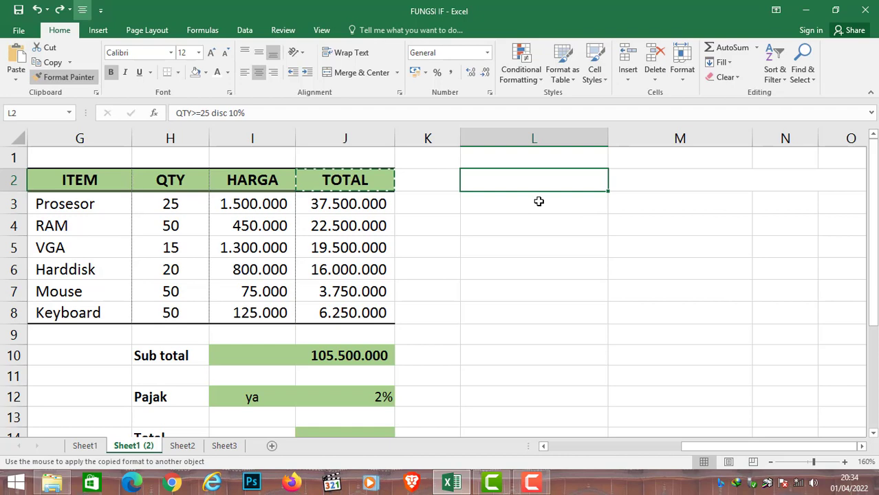
# Step: Start an IF formula in L3 with the logical test H3>=25
pyautogui.click(504, 202)
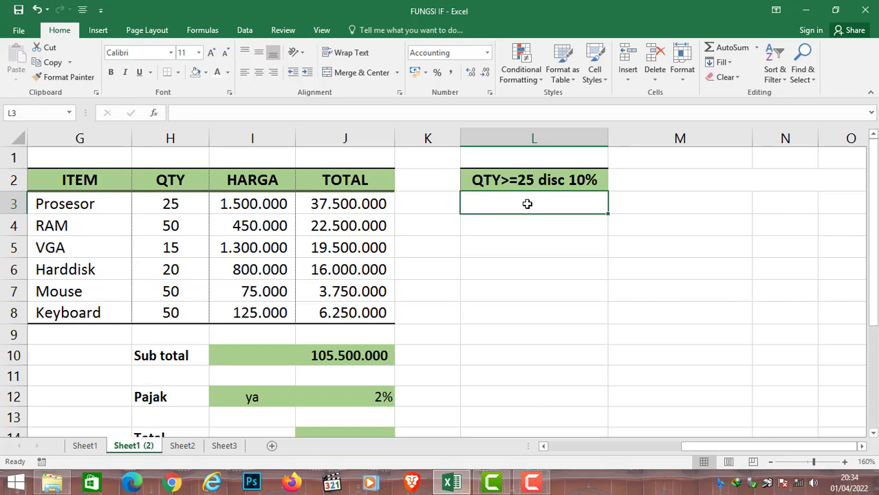
pyautogui.write('=if(')
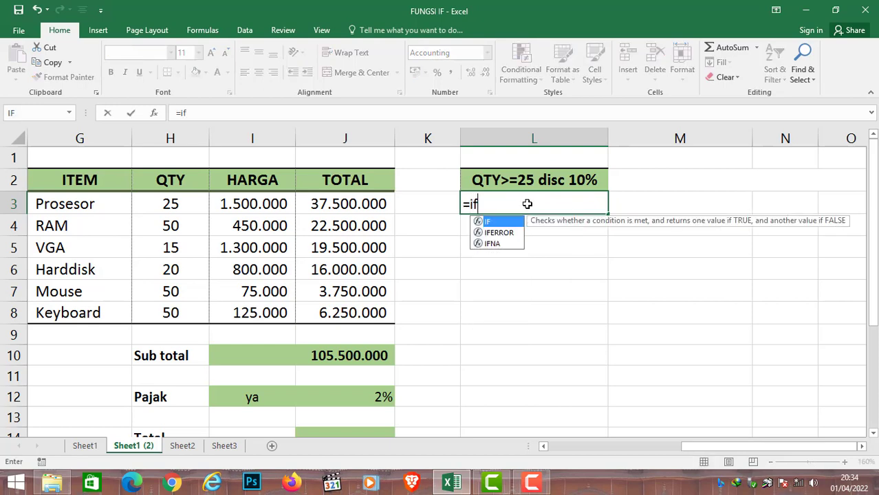
pyautogui.click(185, 203)
pyautogui.write('>')
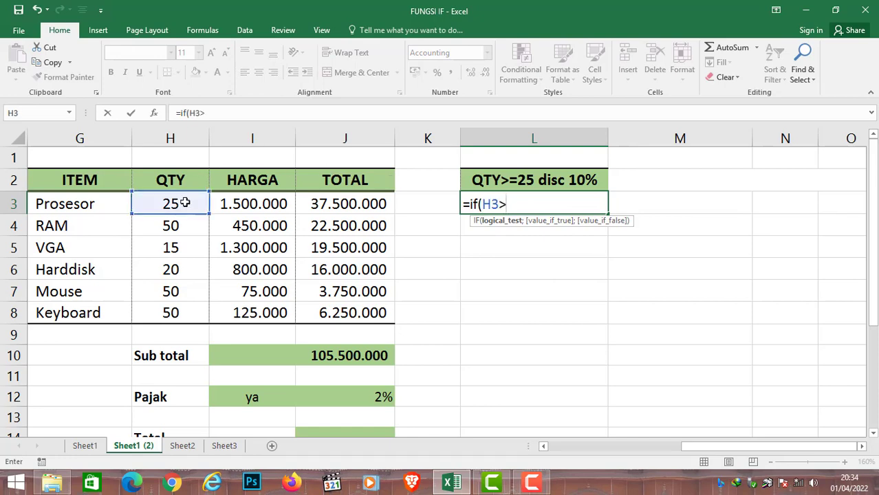
pyautogui.write('=25;')
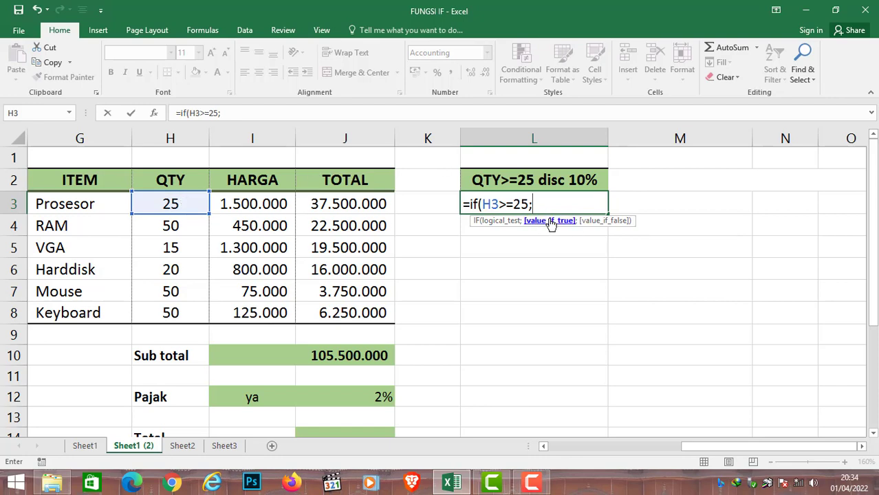
# Step: Complete the L3 formula with I3*10% as the value-if-true and "-" as the value-if-false
pyautogui.click(262, 204)
pyautogui.write('*')
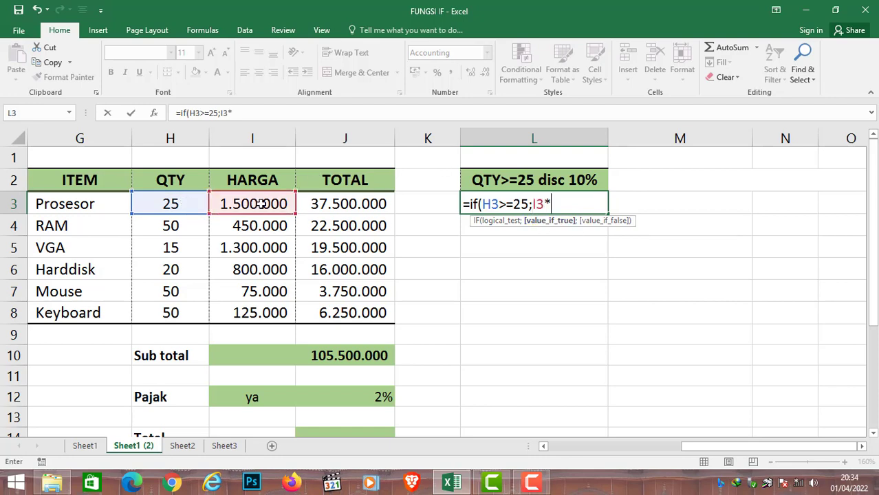
pyautogui.write('10%')
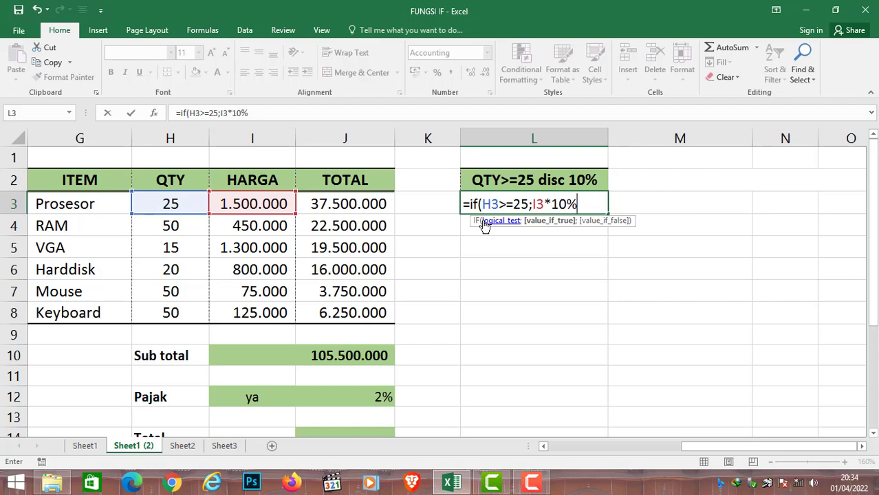
pyautogui.write(';')
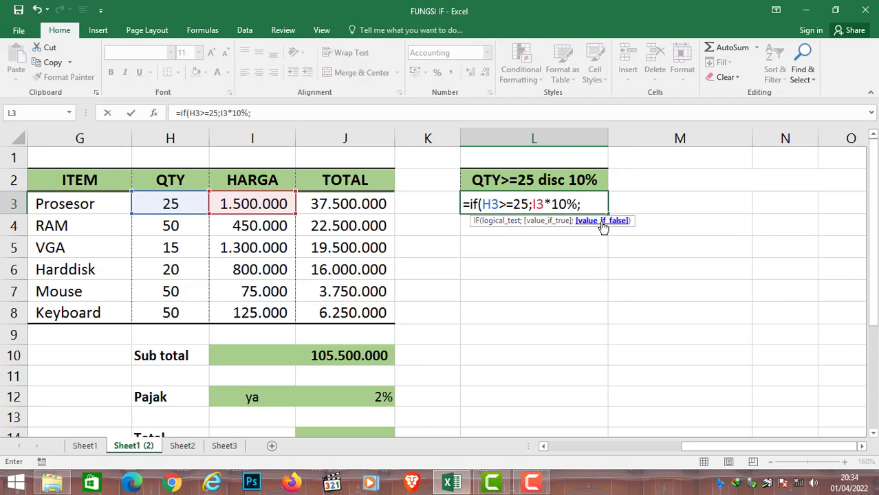
pyautogui.write('"-")')
pyautogui.press('Return')
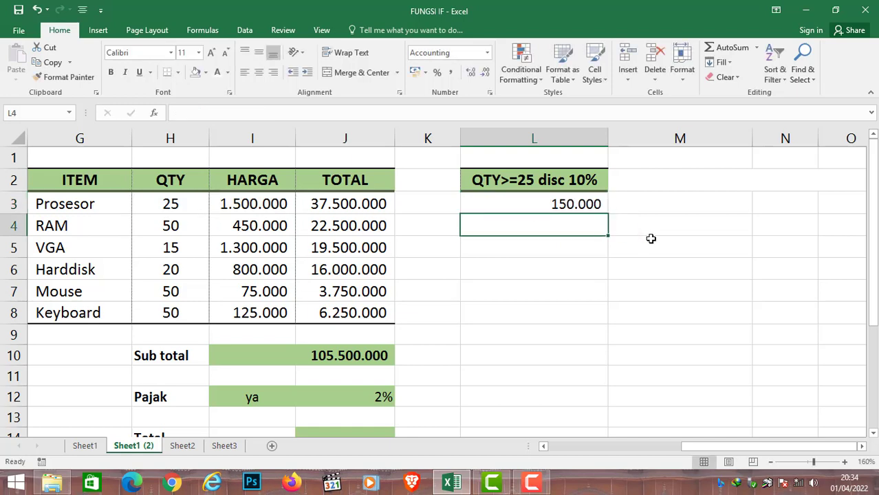
# Step: Fill the L3 discount formula down through L8 and check the copied formulas
pyautogui.click(601, 203)
pyautogui.moveTo(609, 215); pyautogui.dragTo(612, 265)
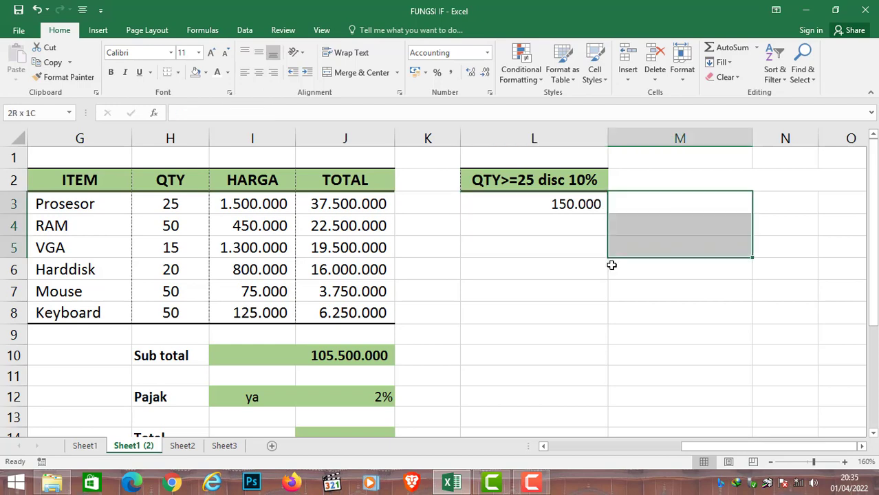
pyautogui.click(603, 206)
pyautogui.moveTo(608, 215); pyautogui.dragTo(619, 313)
pyautogui.click(598, 229)
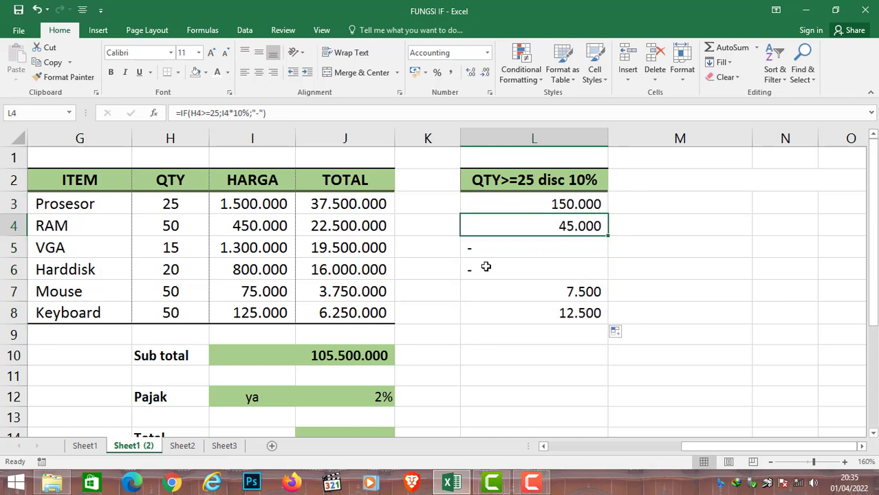
pyautogui.moveTo(489, 249); pyautogui.dragTo(491, 271)
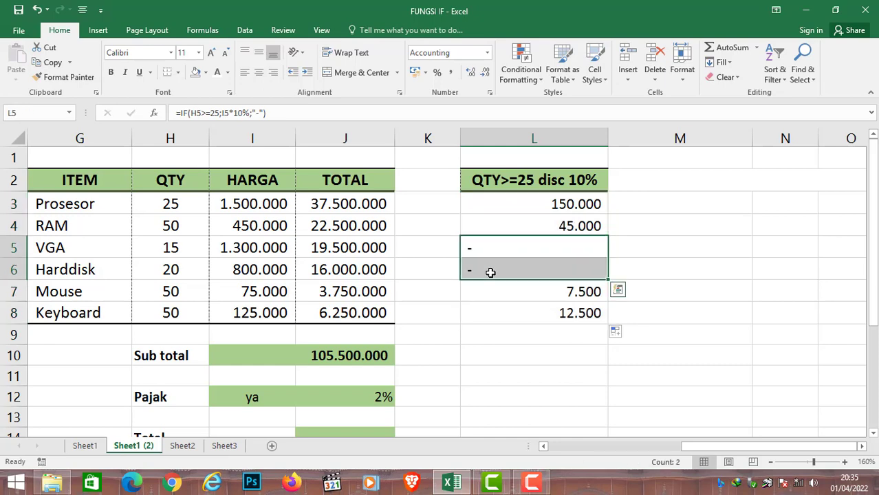
pyautogui.click(527, 249)
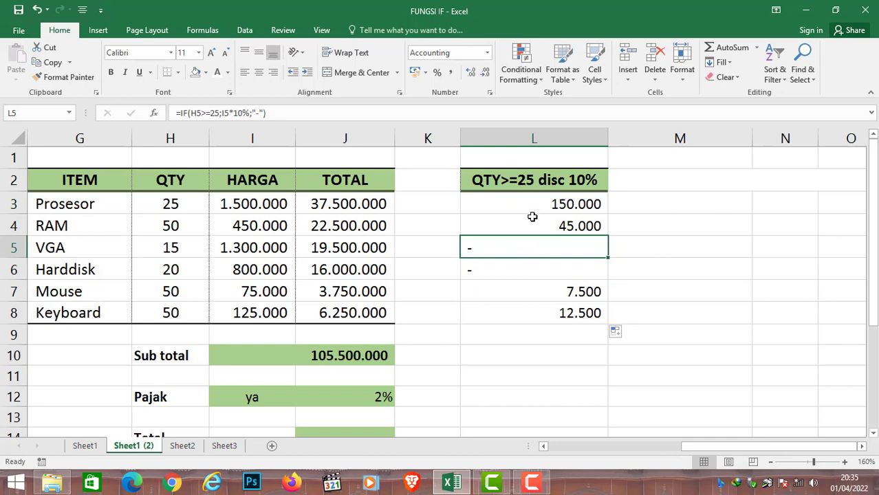
# Step: Copy the TOTAL header's formatting from J2 onto the second discount header in M2
pyautogui.click(624, 181)
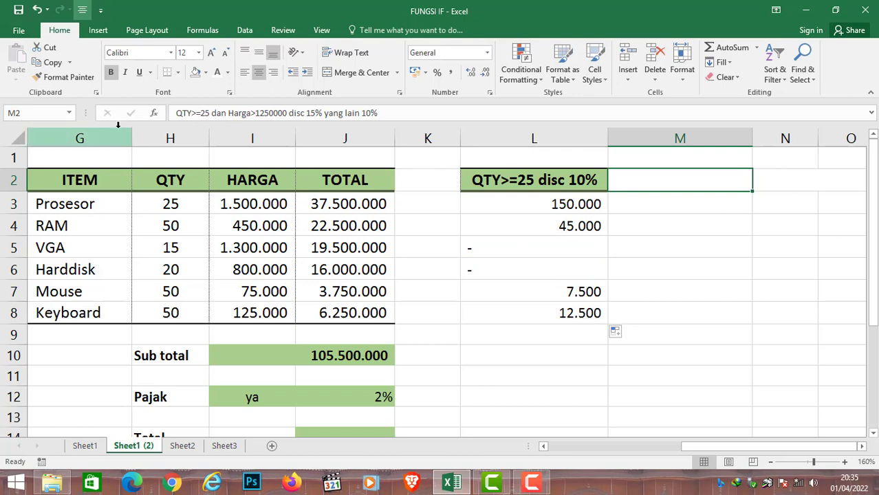
pyautogui.click(336, 180)
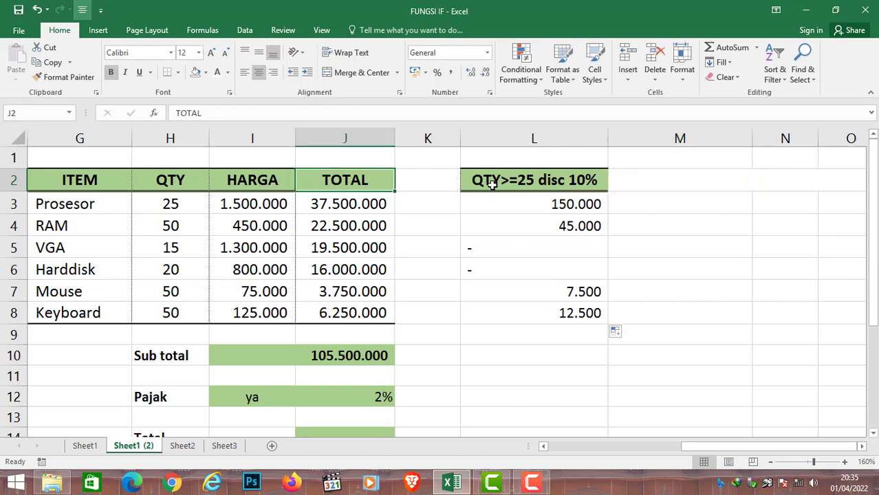
pyautogui.click(64, 77)
pyautogui.click(647, 181)
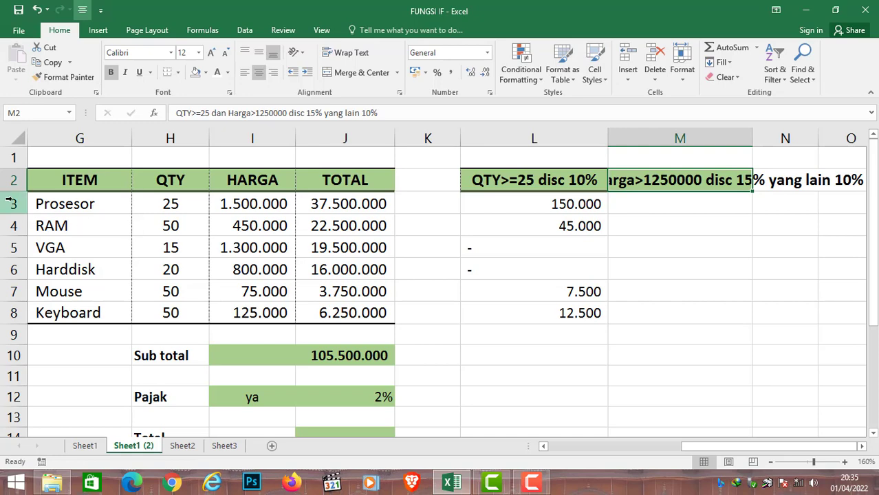
# Step: Wrap and middle-align the M2 header text, and increase the height of row 2 to fit all three lines
pyautogui.moveTo(14, 191); pyautogui.dragTo(13, 229)
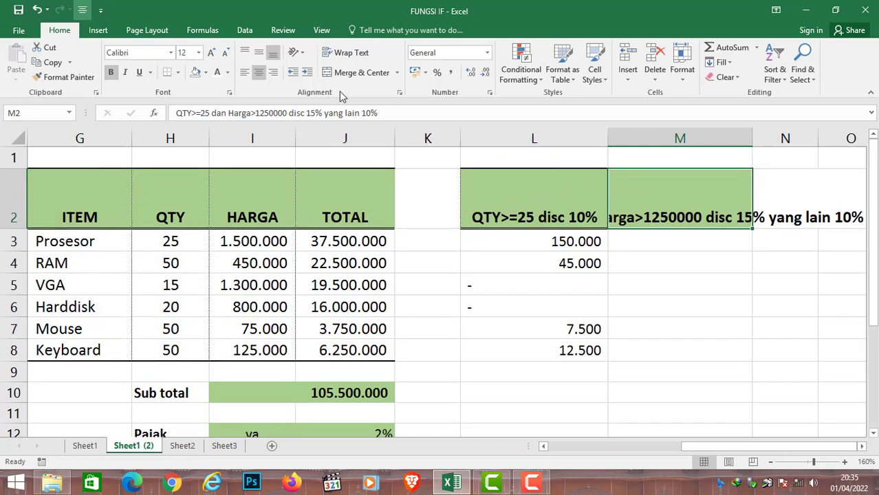
pyautogui.click(347, 53)
pyautogui.click(258, 53)
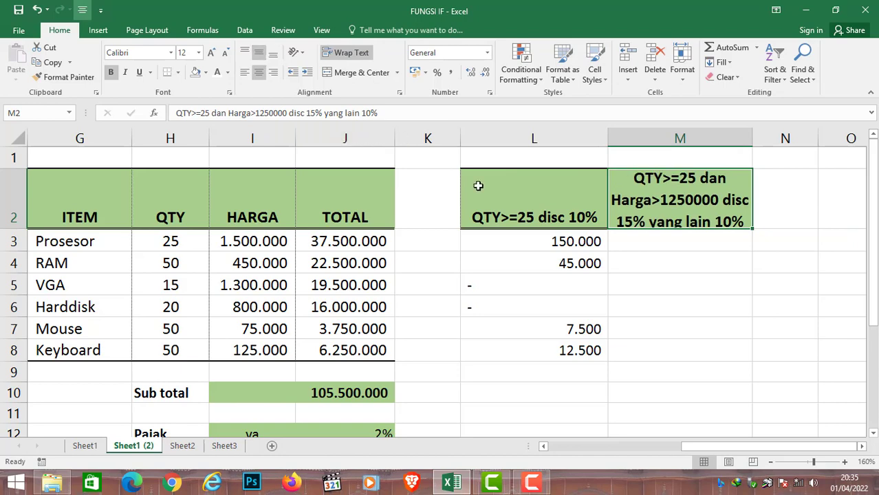
pyautogui.click(705, 242)
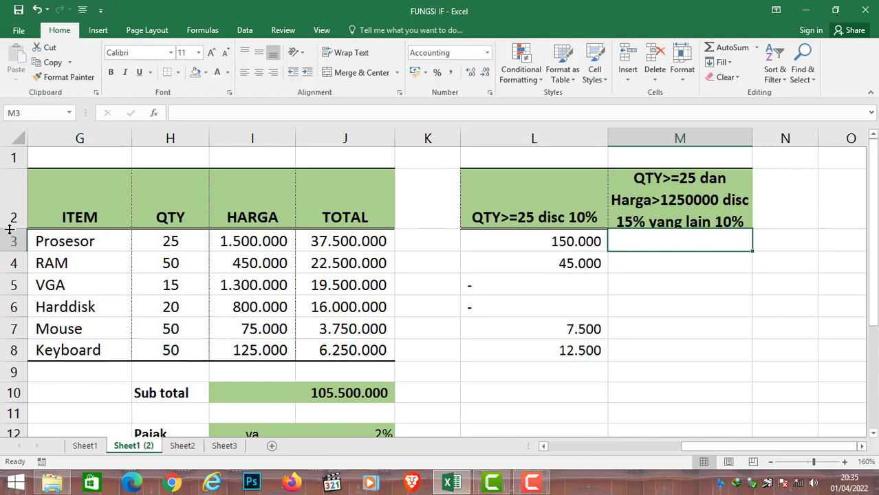
pyautogui.moveTo(9, 229); pyautogui.dragTo(9, 237)
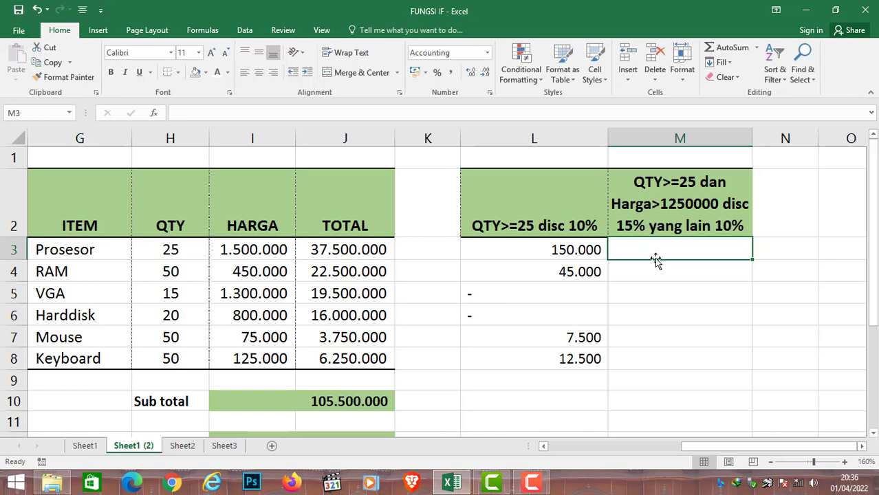
# Step: Start an IF formula in M3 with the logical test AND(H3>=25;I3>1250000)
pyautogui.write('=if(')
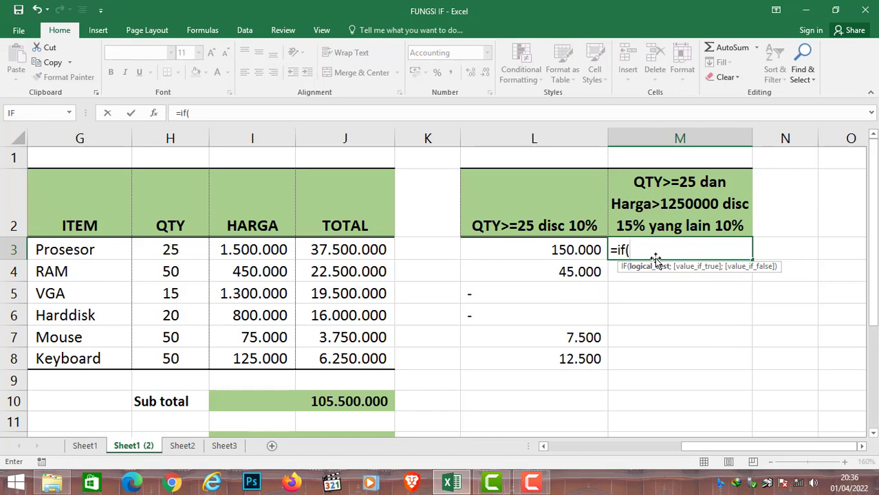
pyautogui.write('and')
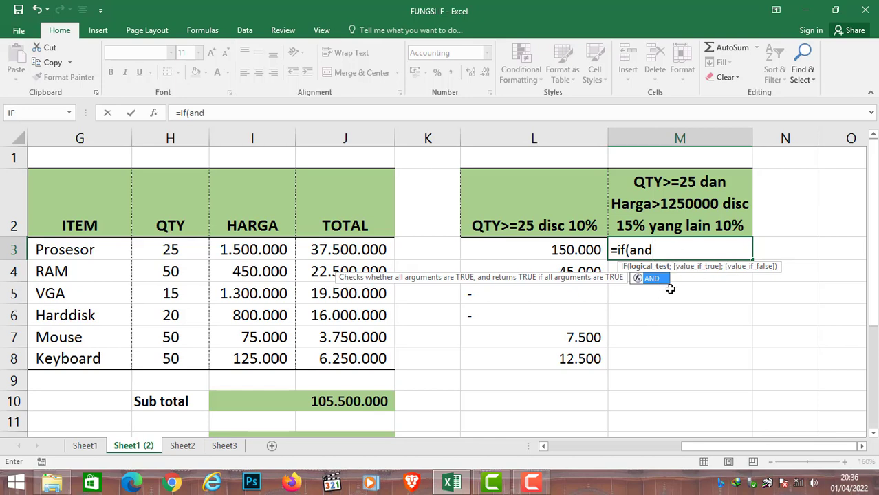
pyautogui.write('(')
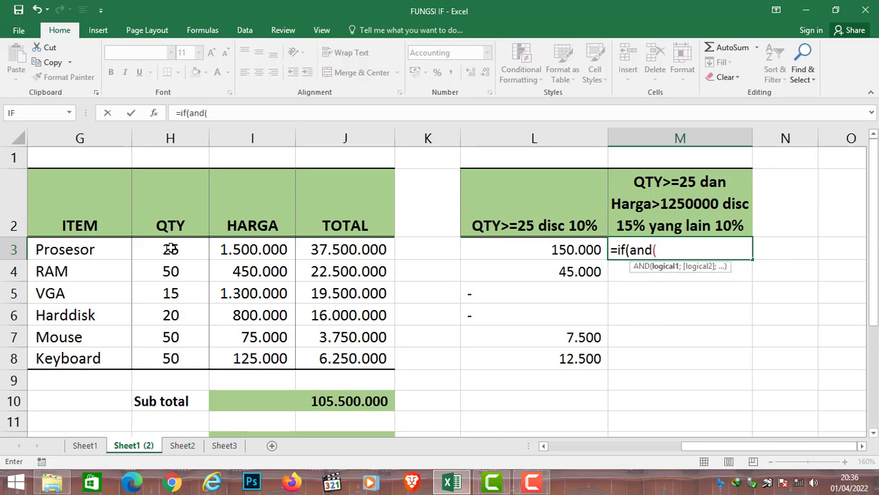
pyautogui.click(170, 249)
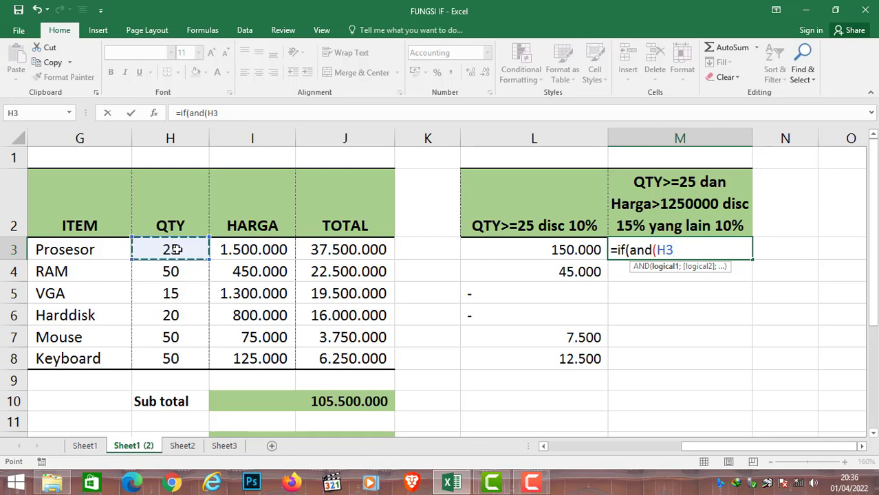
pyautogui.write('>=')
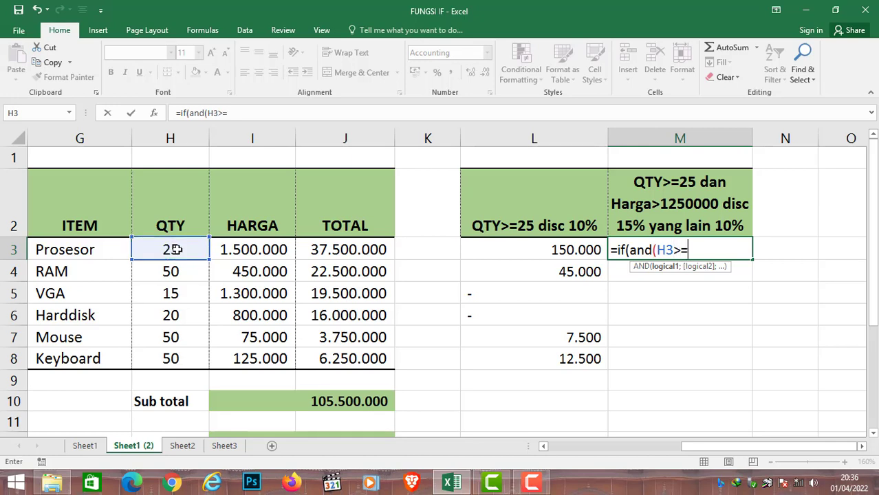
pyautogui.write('25;')
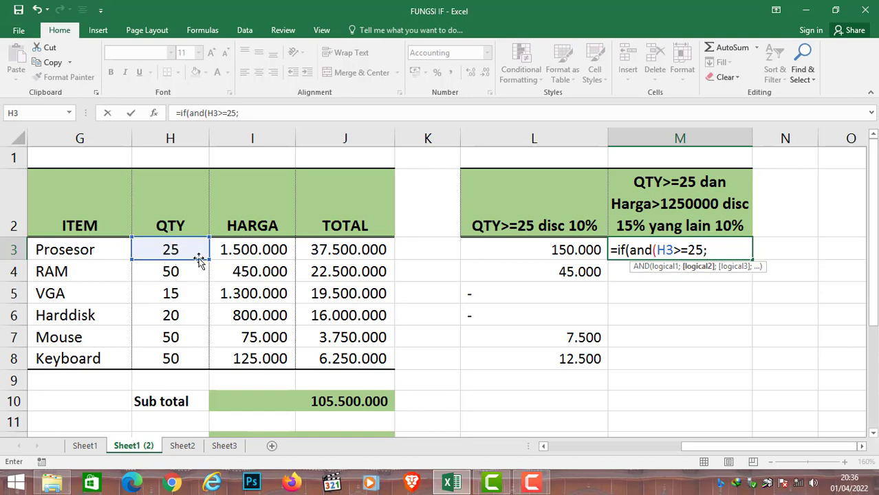
pyautogui.click(235, 249)
pyautogui.write('>1250')
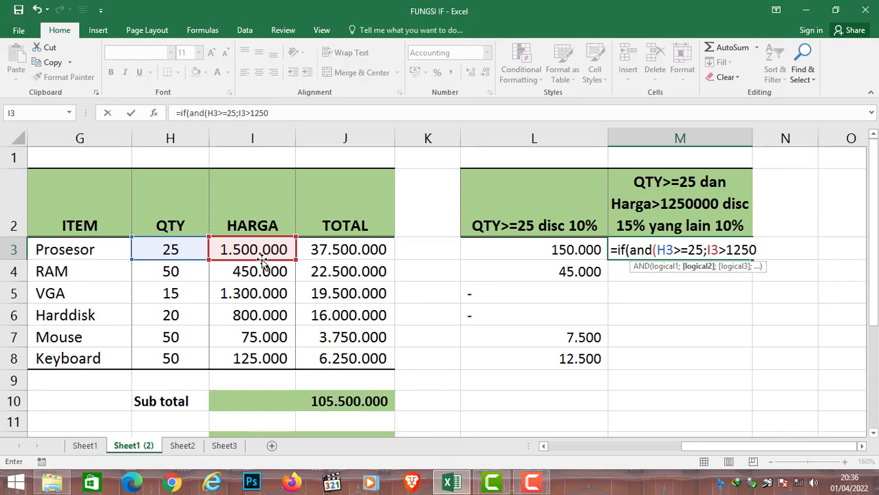
pyautogui.write('000)')
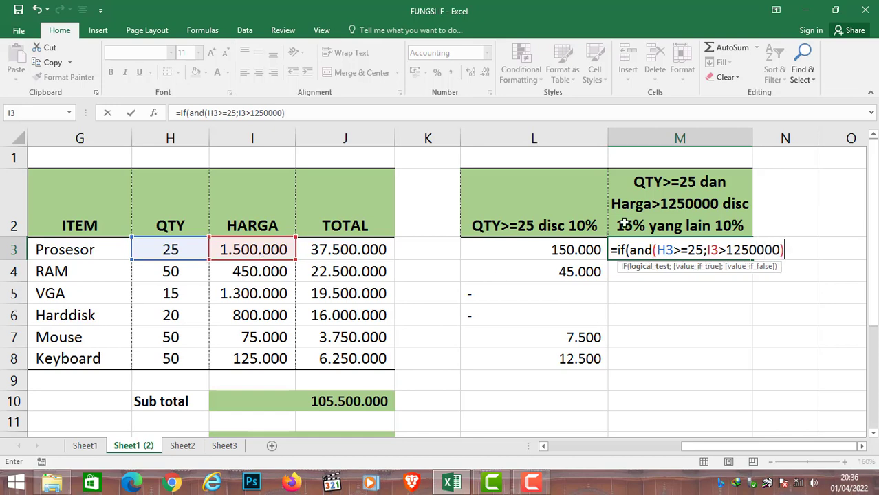
pyautogui.click(653, 251)
pyautogui.write(';')
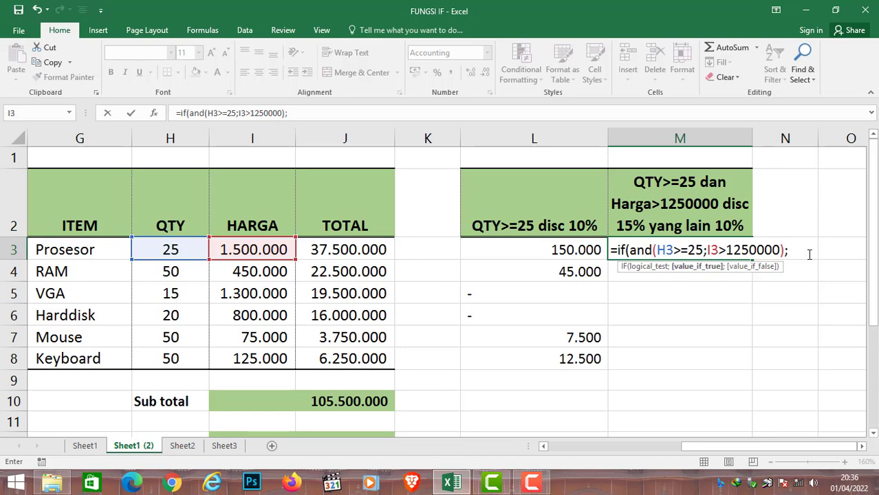
# Step: Complete the M3 formula with I3*15% as the value-if-true and I3*10% as the value-if-false
pyautogui.click(237, 252)
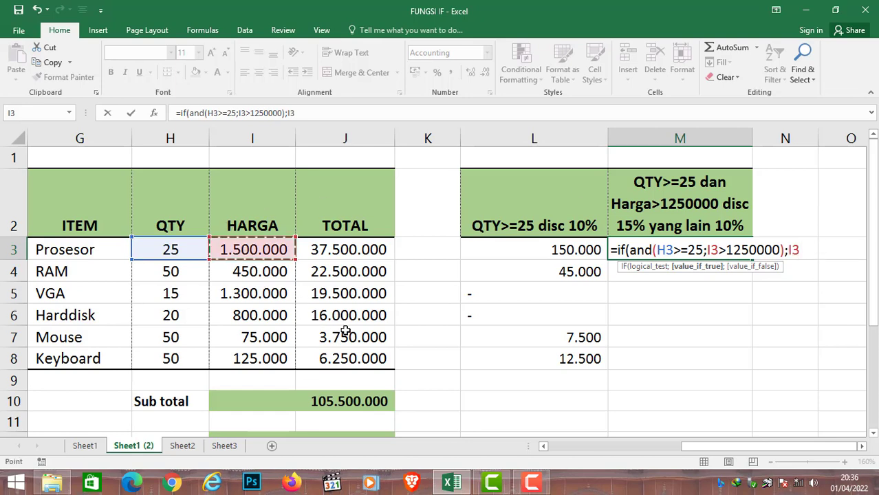
pyautogui.write('*15')
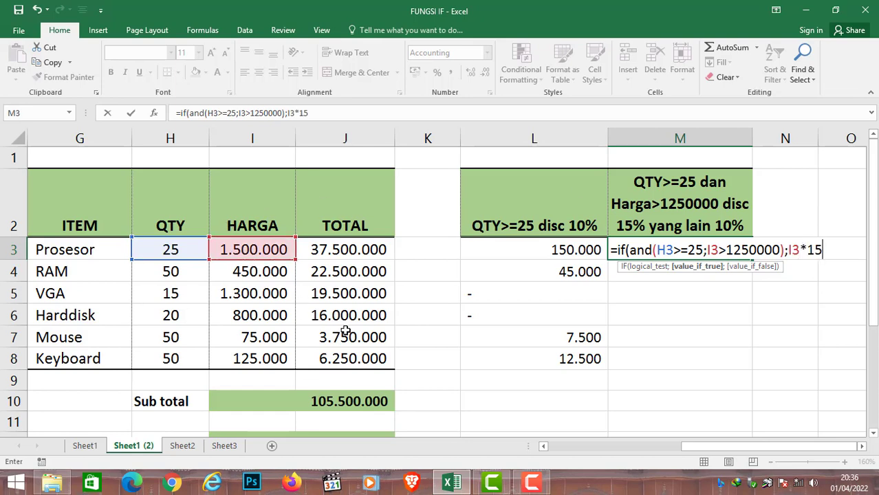
pyautogui.write('%;')
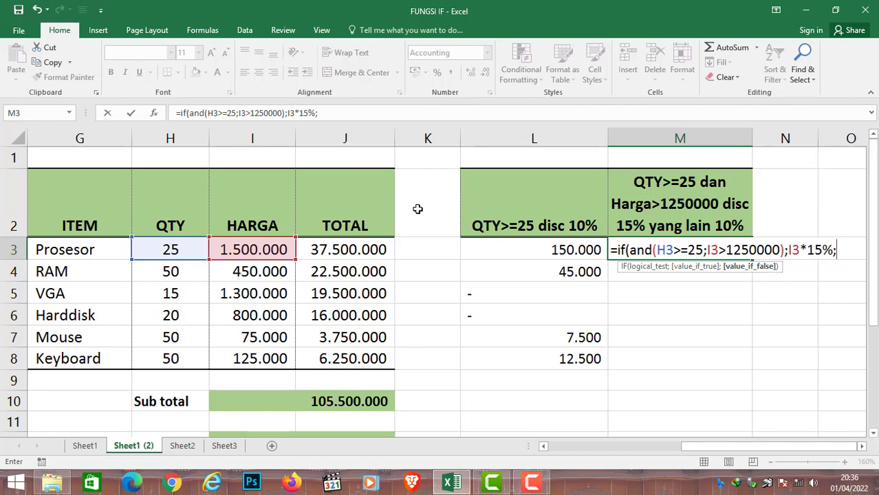
pyautogui.click(267, 249)
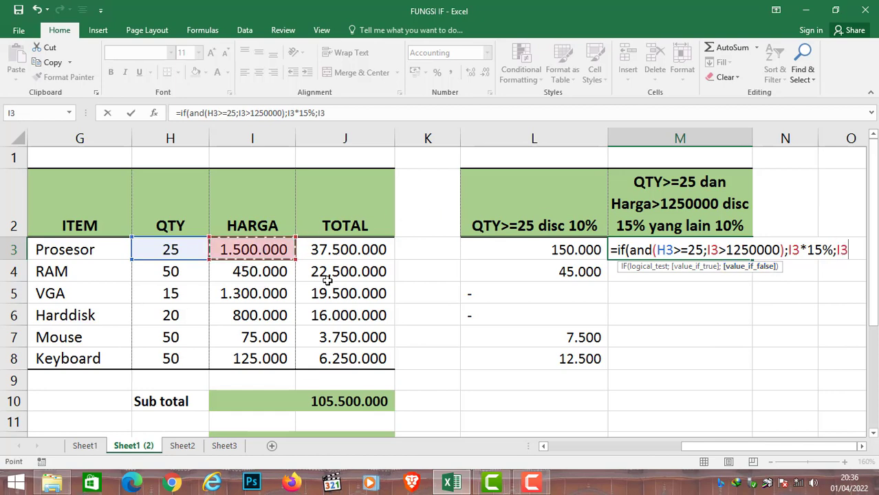
pyautogui.write('*10')
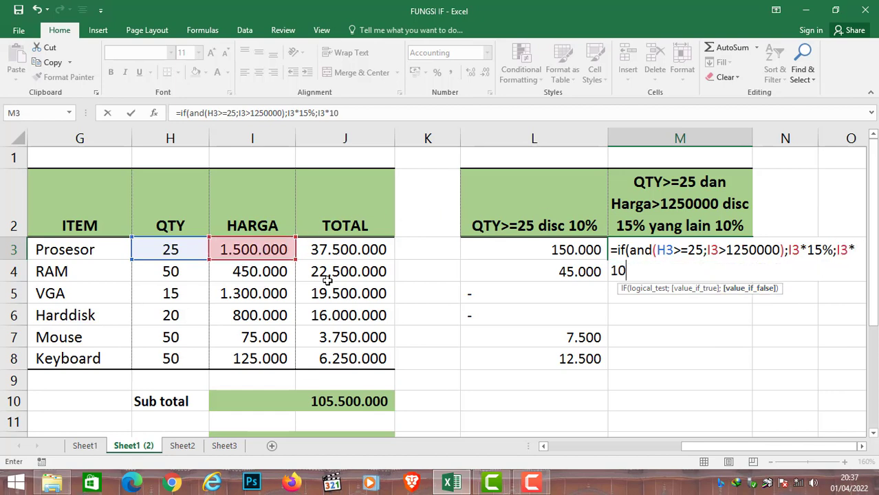
pyautogui.write('%)')
pyautogui.press('Return')
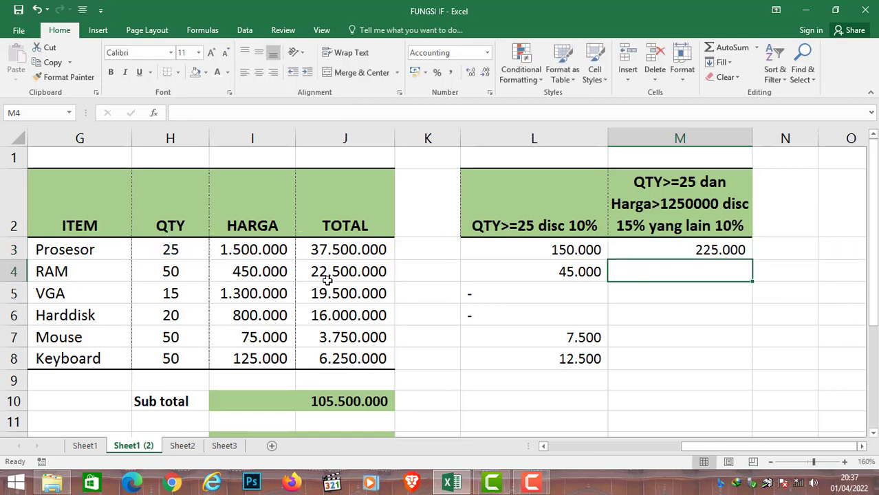
# Step: Fill the M3 discount formula down through M8
pyautogui.press('Up')
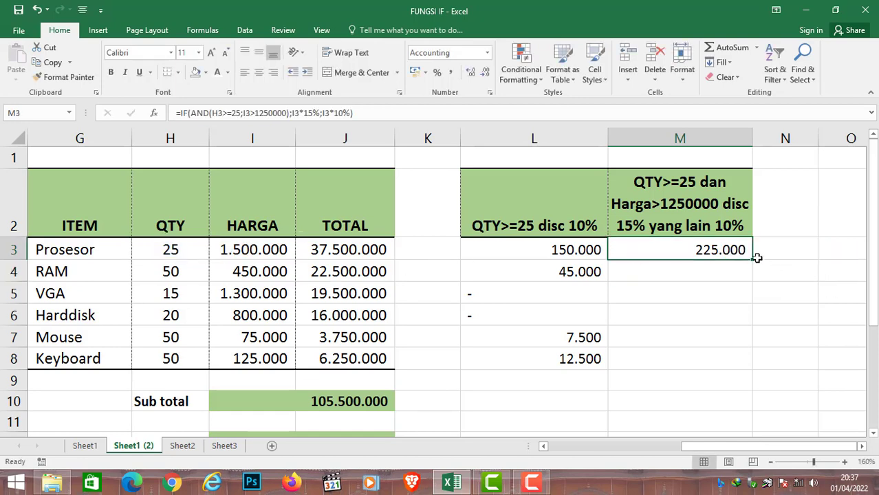
pyautogui.moveTo(754, 258); pyautogui.dragTo(762, 362)
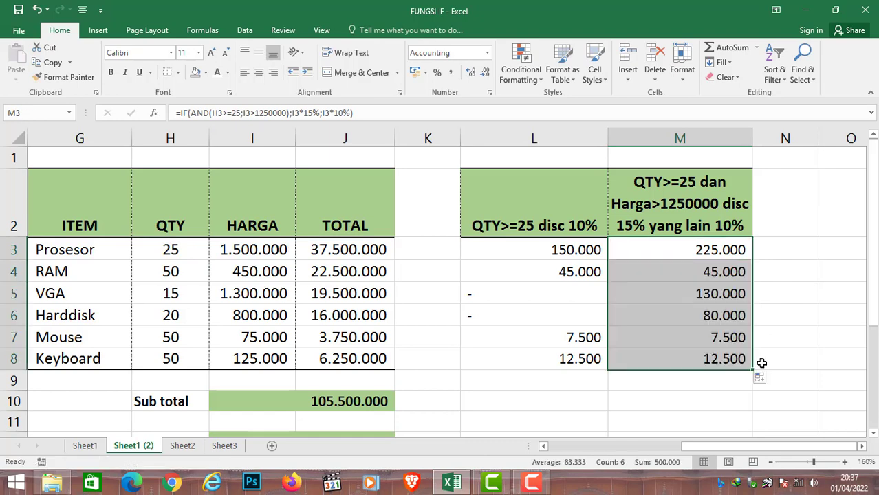
pyautogui.click(788, 338)
# Step: Check the discount formulas in M3 and M4, comparing the RAM row's quantity and price with the two conditions
pyautogui.click(724, 256)
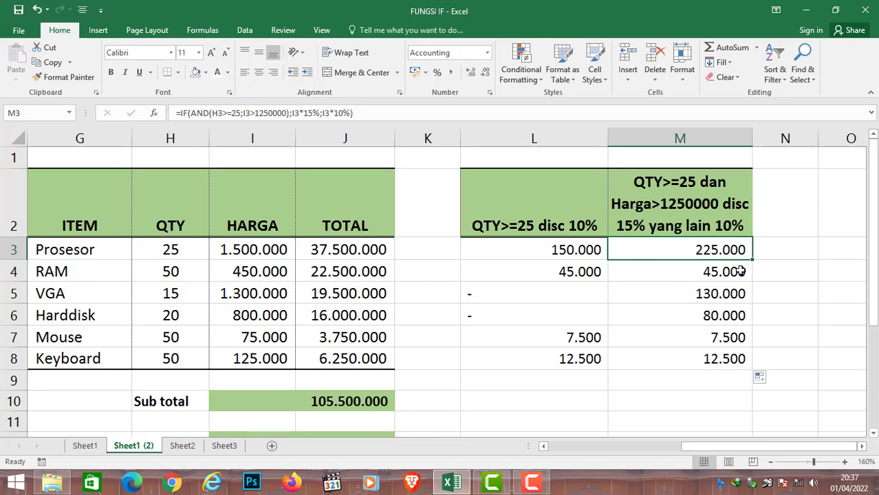
pyautogui.click(740, 271)
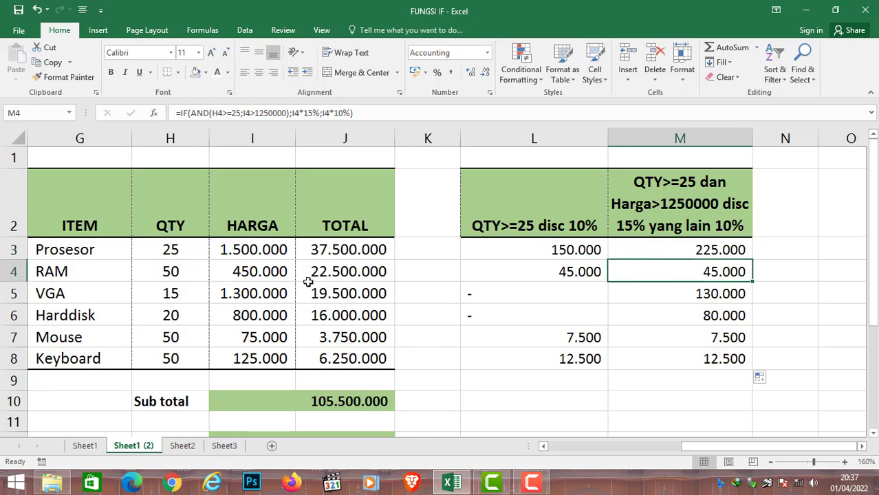
pyautogui.click(163, 275)
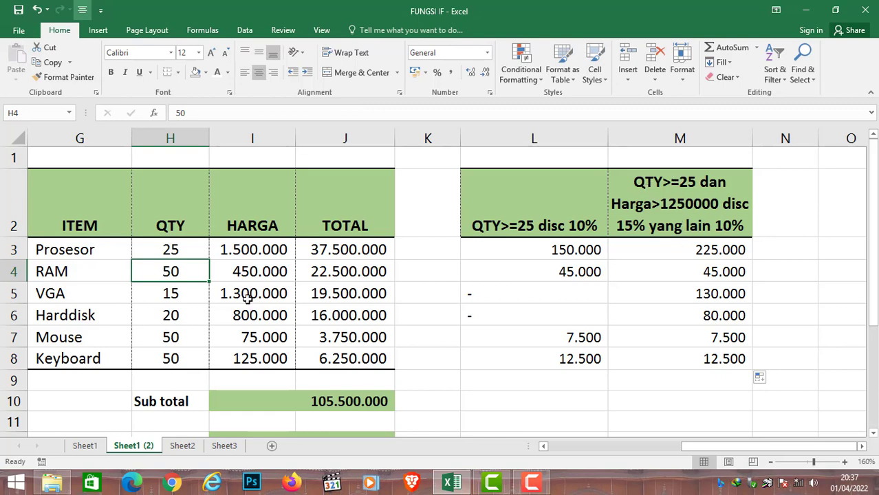
pyautogui.click(254, 273)
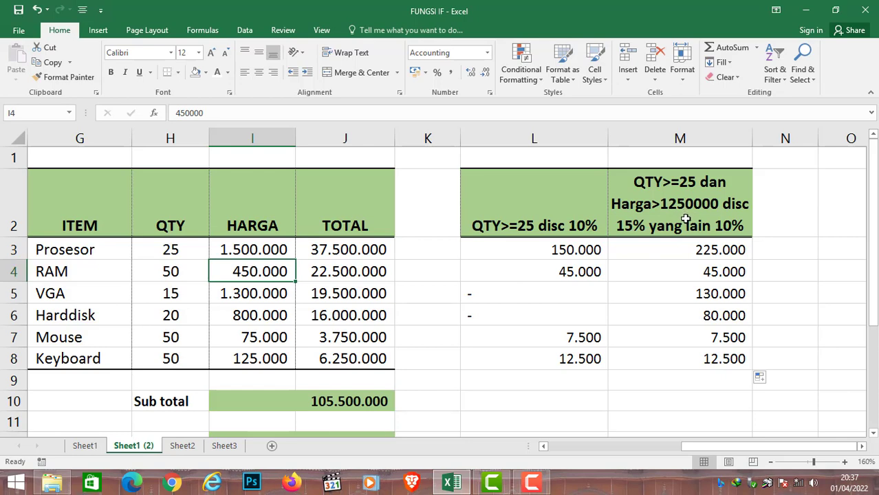
pyautogui.click(165, 273)
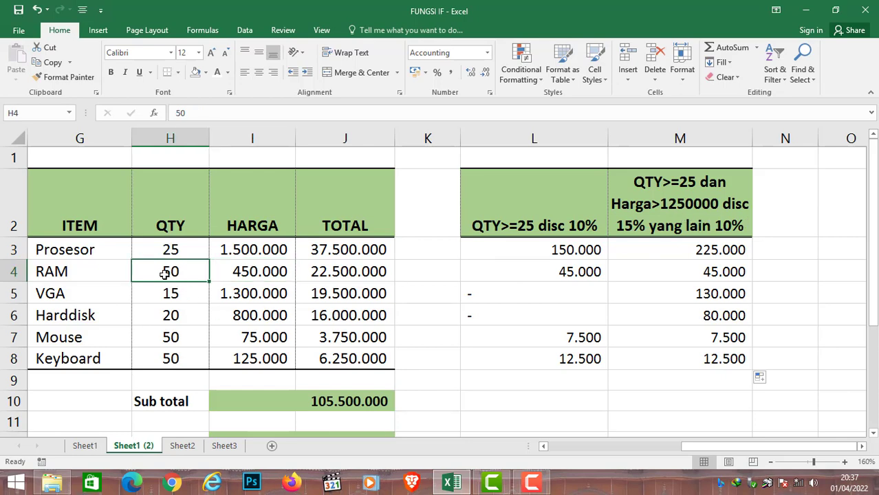
pyautogui.click(256, 274)
pyautogui.click(169, 275)
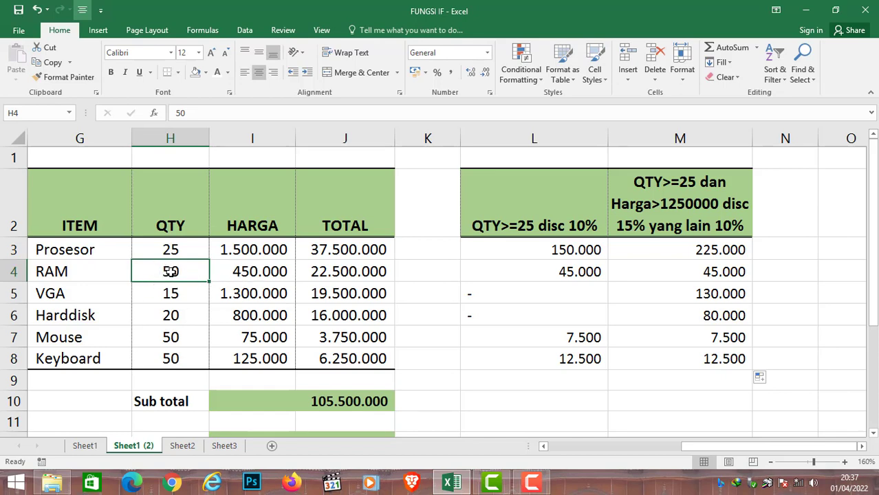
pyautogui.click(257, 274)
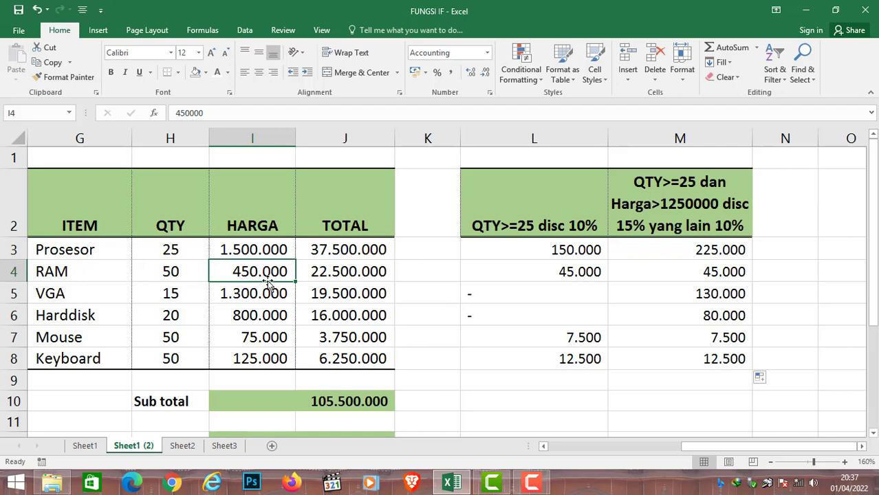
pyautogui.click(171, 273)
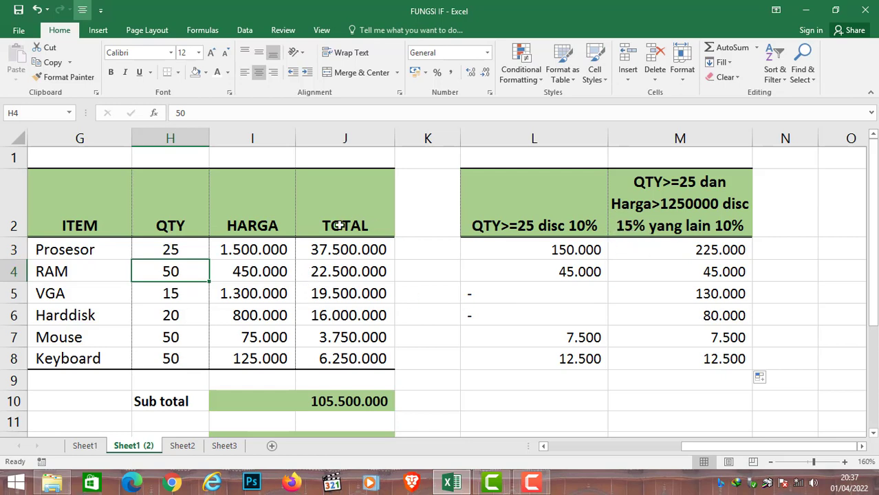
# Step: Examine the Prosesor row's quantity and price, and review the column M discounts and the 15% and 10% arguments in the M8 formula
pyautogui.click(172, 252)
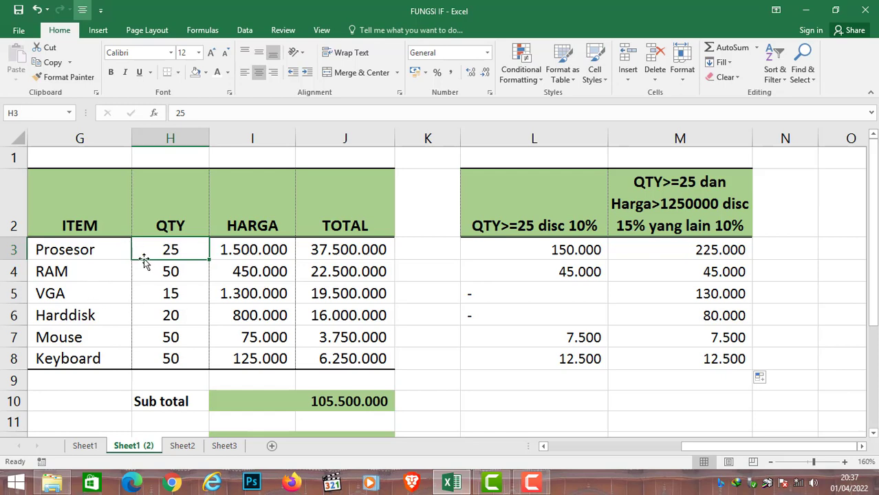
pyautogui.click(261, 250)
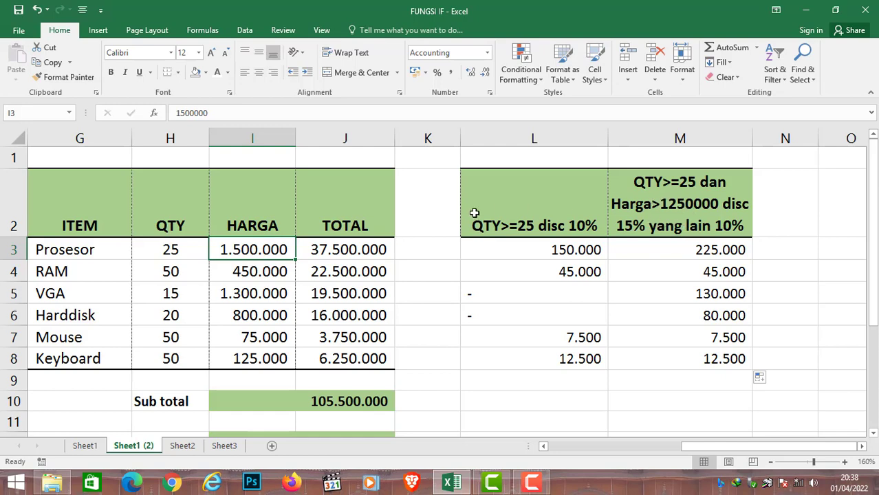
pyautogui.click(722, 253)
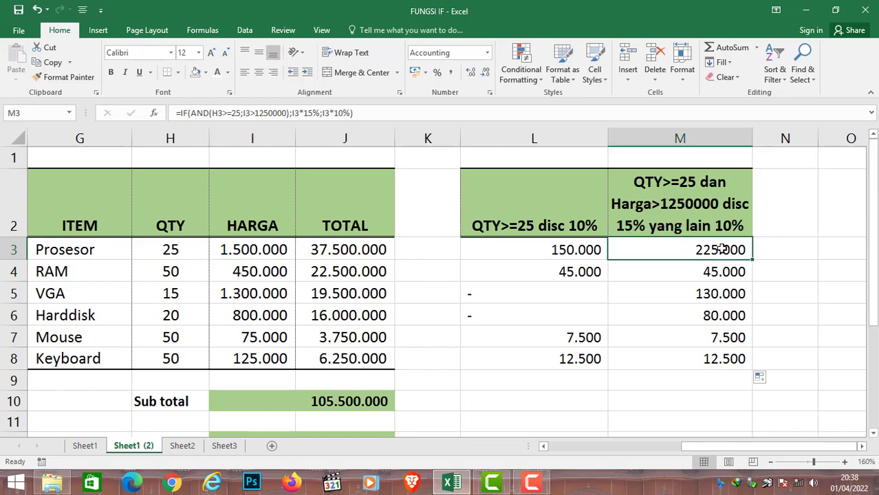
pyautogui.moveTo(716, 276); pyautogui.dragTo(719, 300)
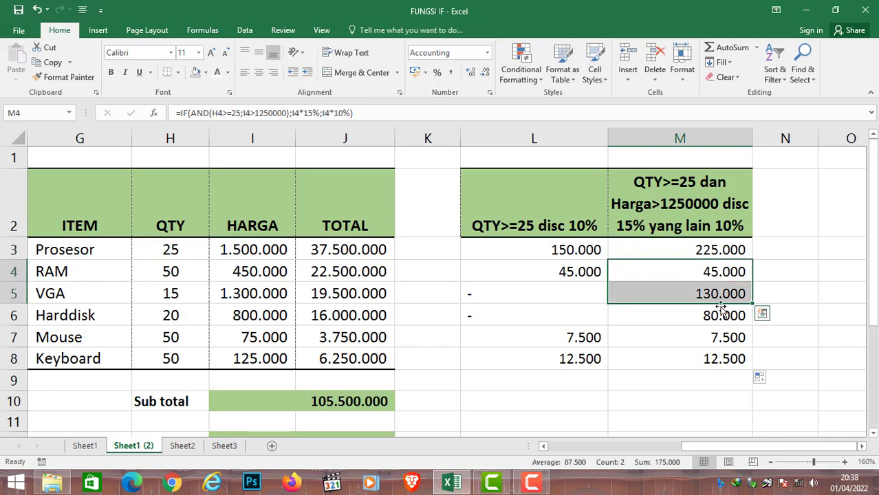
pyautogui.click(728, 359)
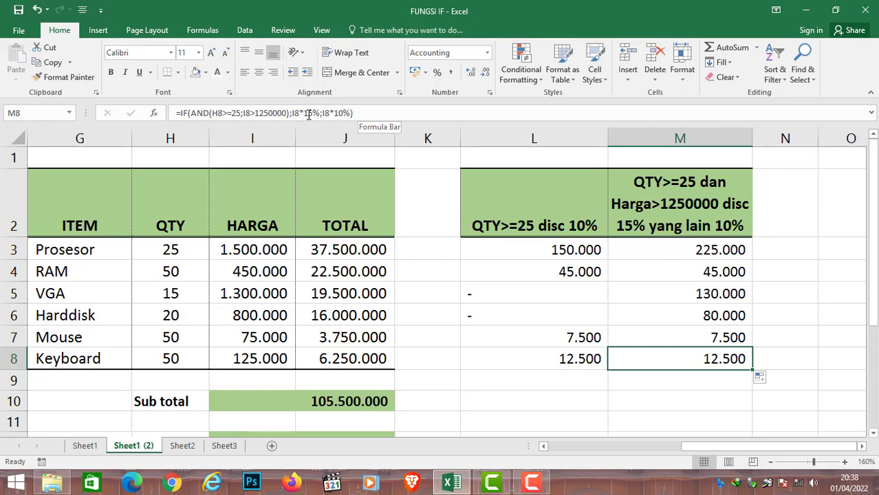
pyautogui.moveTo(294, 112); pyautogui.dragTo(341, 113)
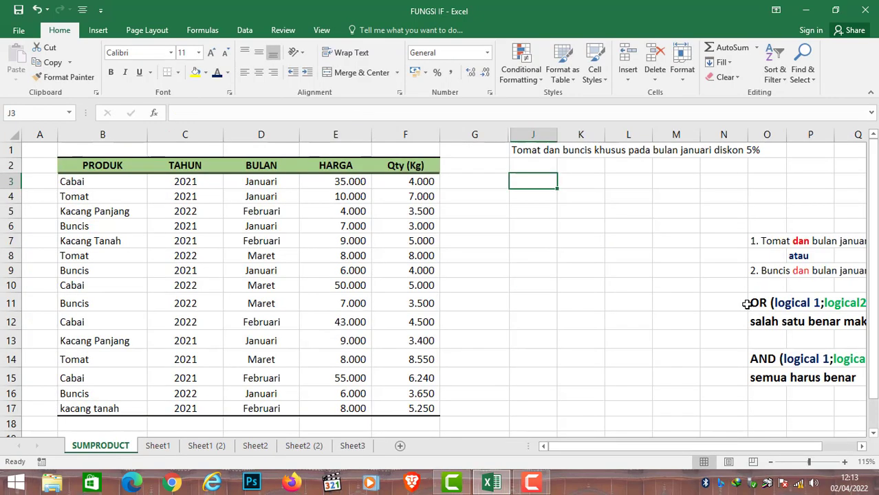
# Step: Examine the 5% discount rule in J1 and the two conditions in O7:O9 that combine each product with January
pyautogui.moveTo(708, 447); pyautogui.dragTo(727, 449)
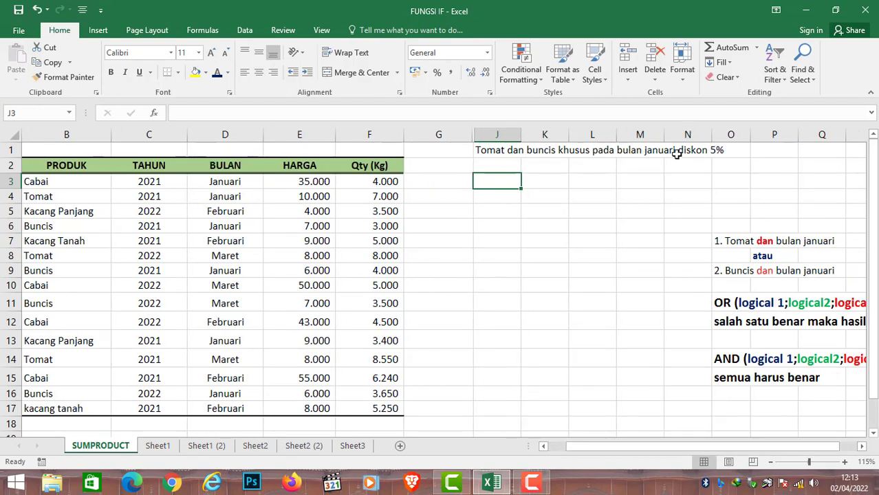
pyautogui.click(482, 148)
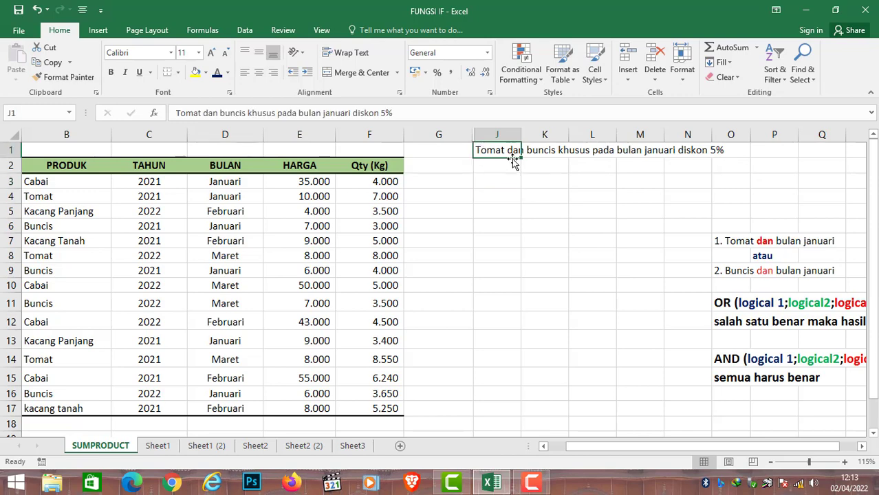
pyautogui.click(678, 252)
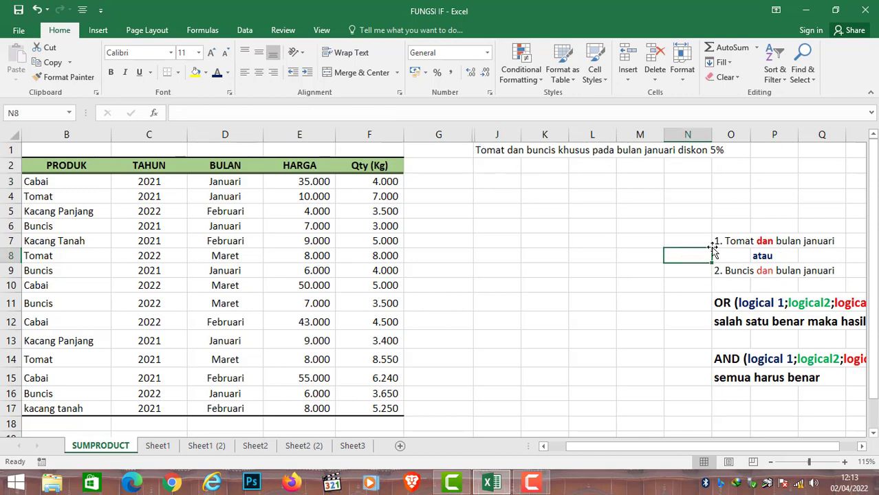
pyautogui.click(697, 238)
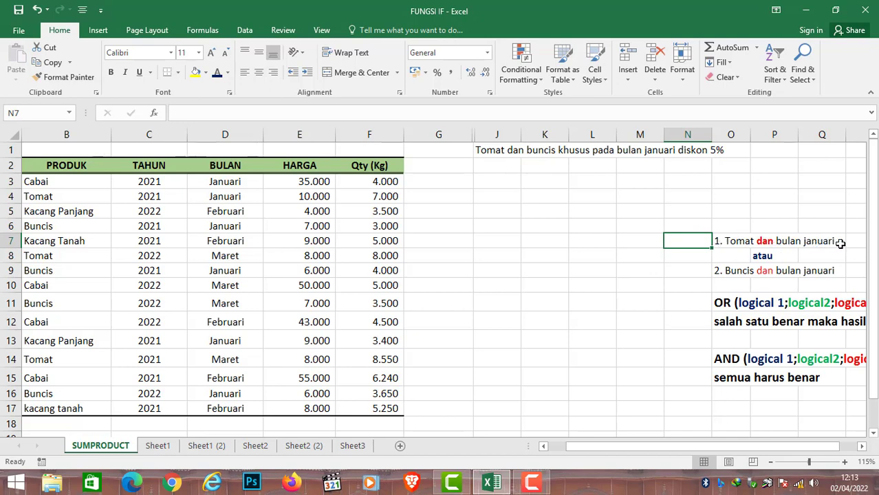
pyautogui.click(708, 272)
pyautogui.click(819, 272)
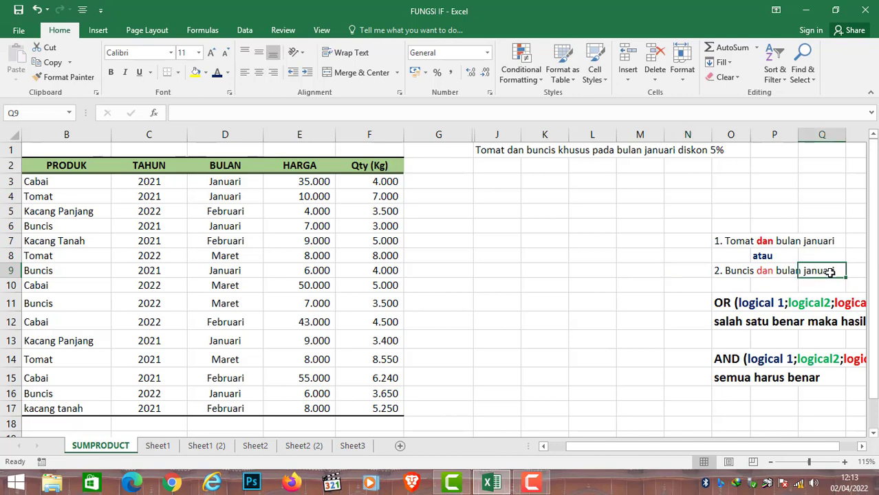
pyautogui.click(708, 246)
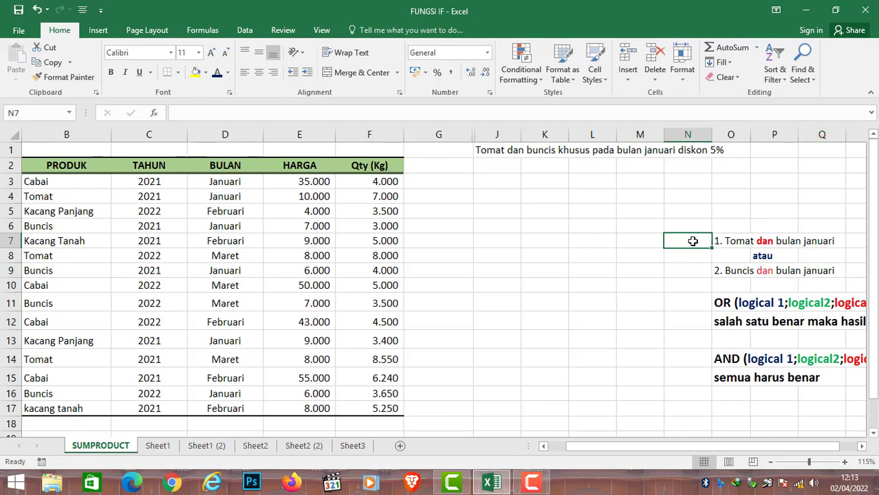
pyautogui.click(700, 272)
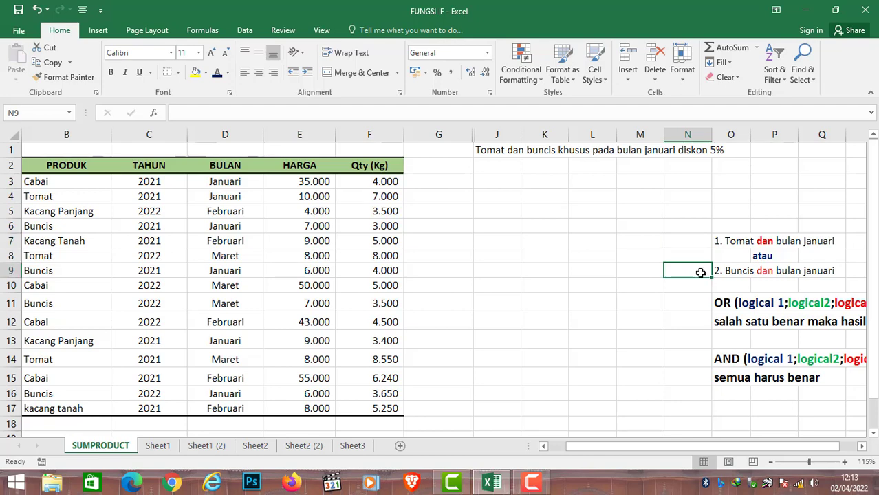
pyautogui.click(697, 243)
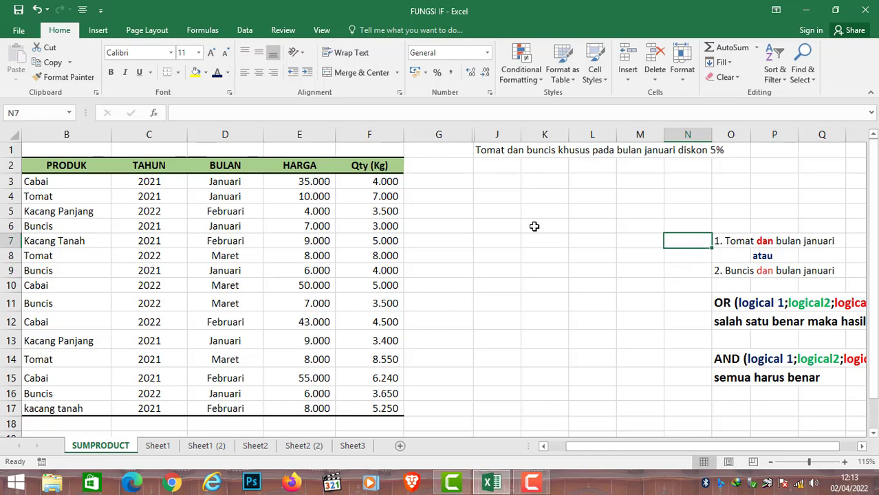
pyautogui.click(686, 270)
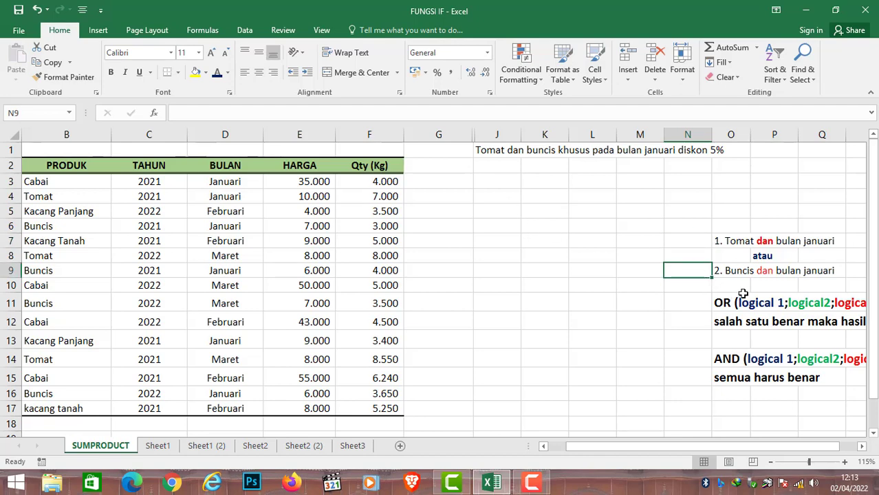
pyautogui.click(705, 240)
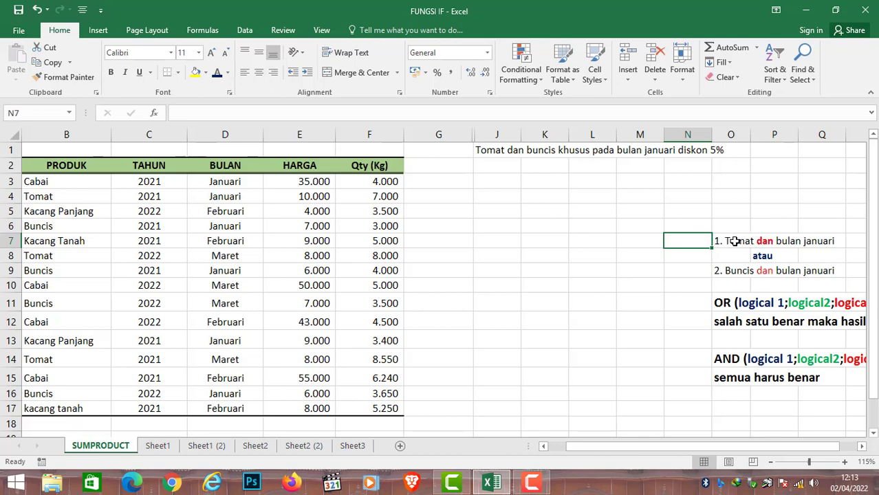
pyautogui.click(698, 273)
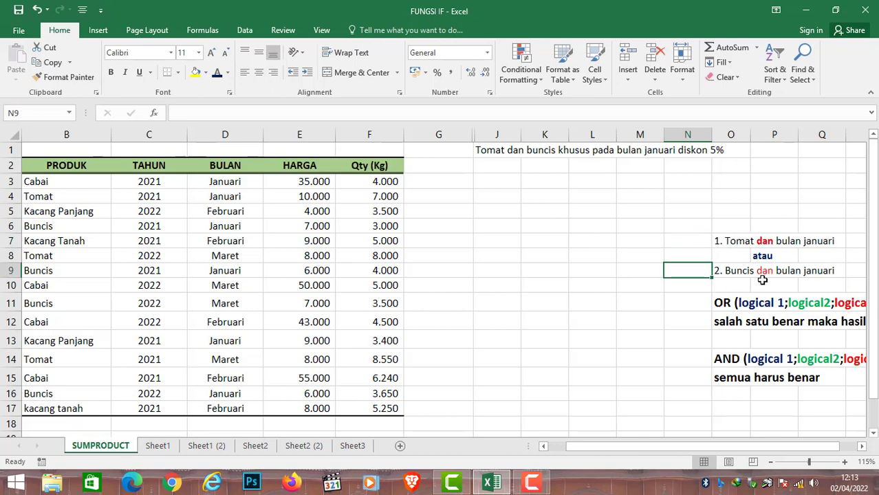
pyautogui.click(828, 273)
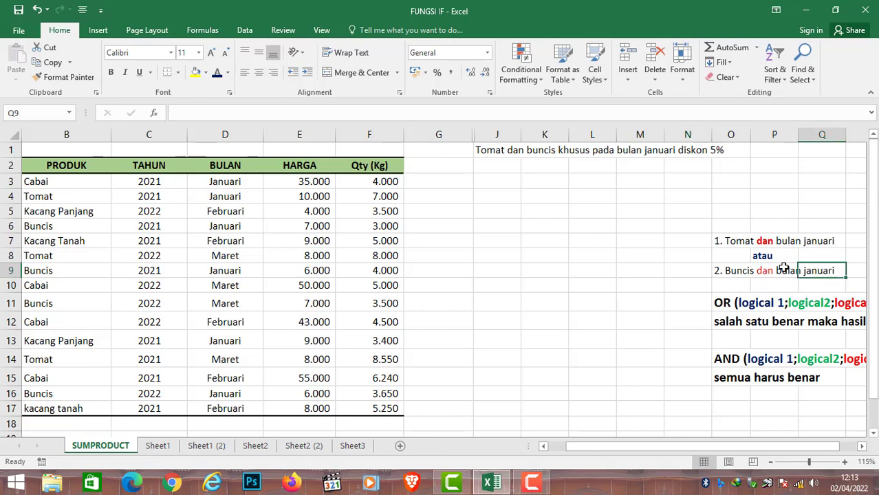
pyautogui.click(707, 243)
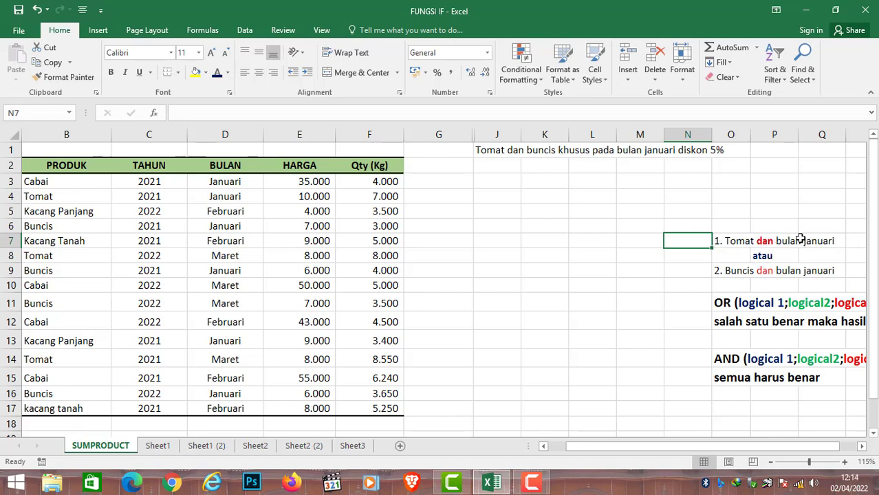
pyautogui.click(759, 259)
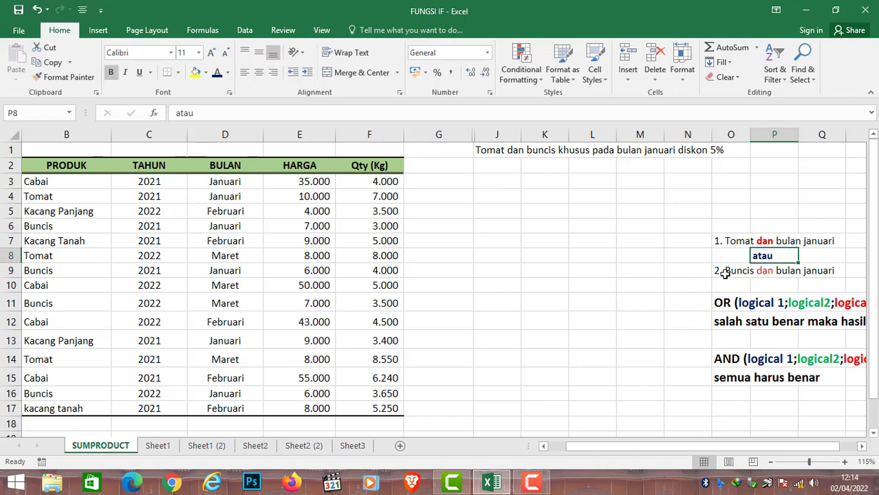
pyautogui.click(725, 275)
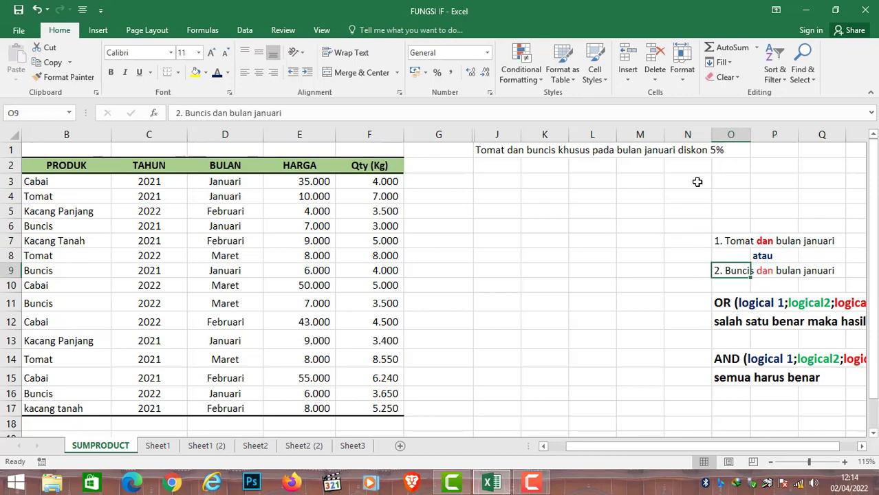
pyautogui.click(682, 271)
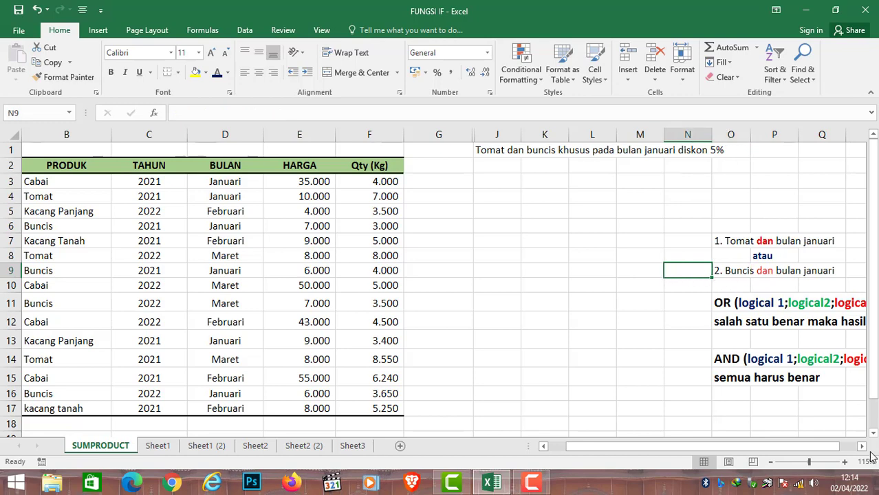
# Step: Review the OR and AND syntax notes in rows 11 to 15, including when each function returns true
pyautogui.click(863, 446)
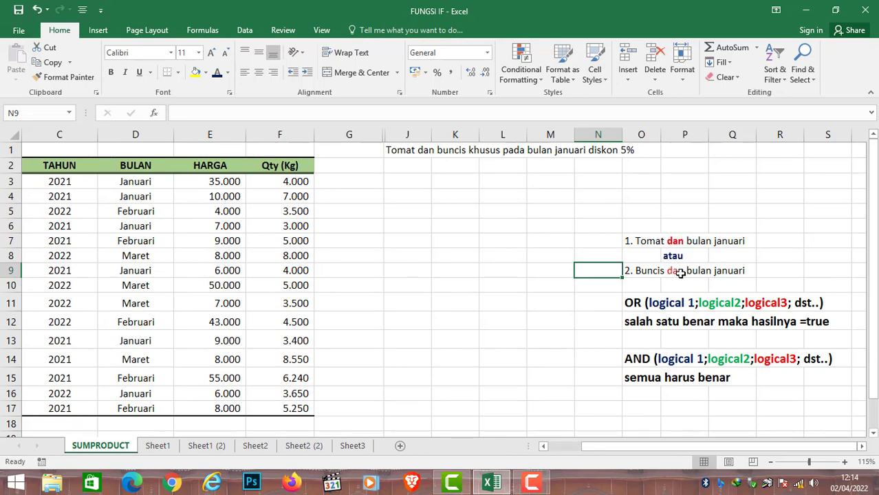
pyautogui.moveTo(759, 447); pyautogui.dragTo(756, 446)
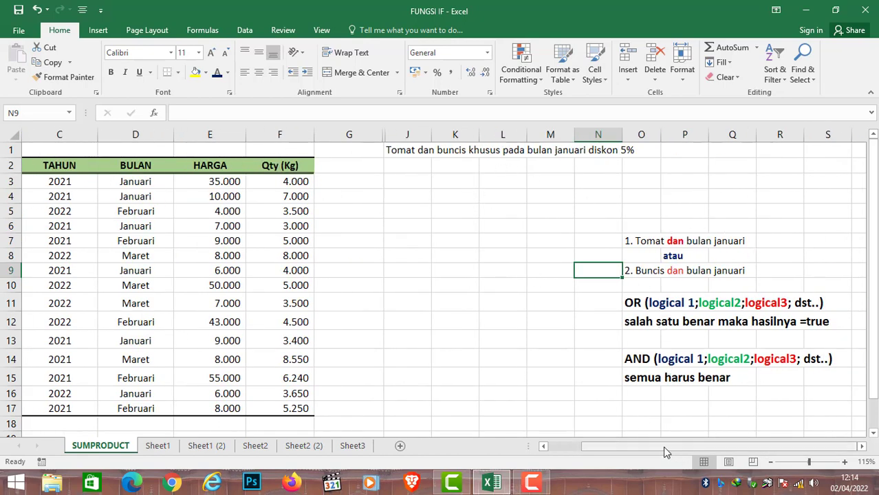
pyautogui.moveTo(666, 452)
pyautogui.mouseDown()
pyautogui.moveTo(655, 446)
pyautogui.moveTo(673, 444)
pyautogui.mouseUp()
pyautogui.click(637, 308)
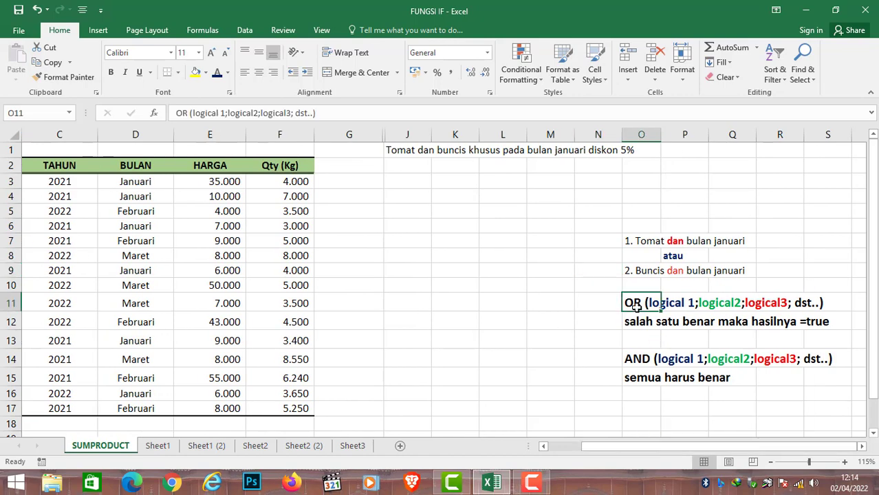
pyautogui.click(603, 309)
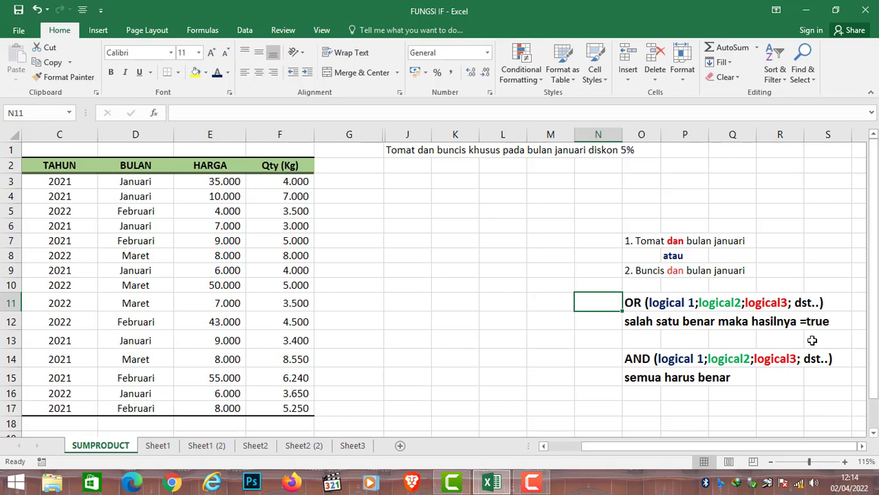
pyautogui.click(604, 358)
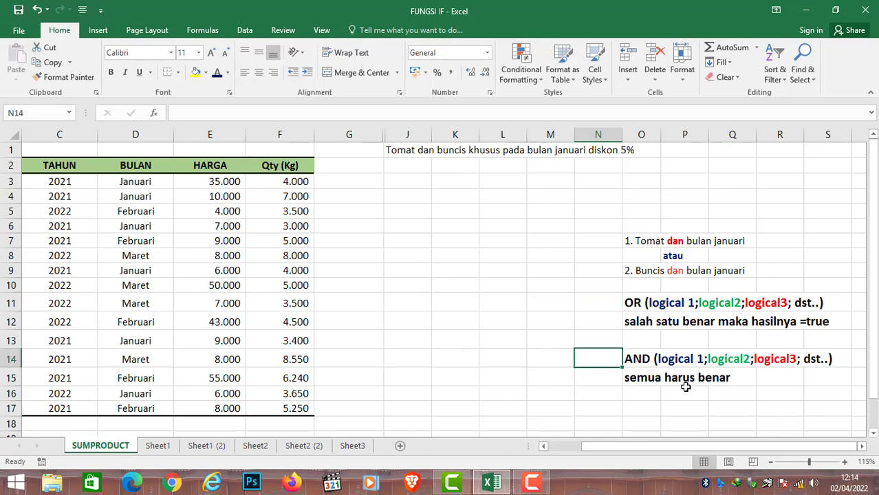
# Step: Begin a formula in J3 with an AND nested inside an OR as the IF test: =if(or(and(
pyautogui.click(400, 183)
pyautogui.hscroll(-2, 437, 329)
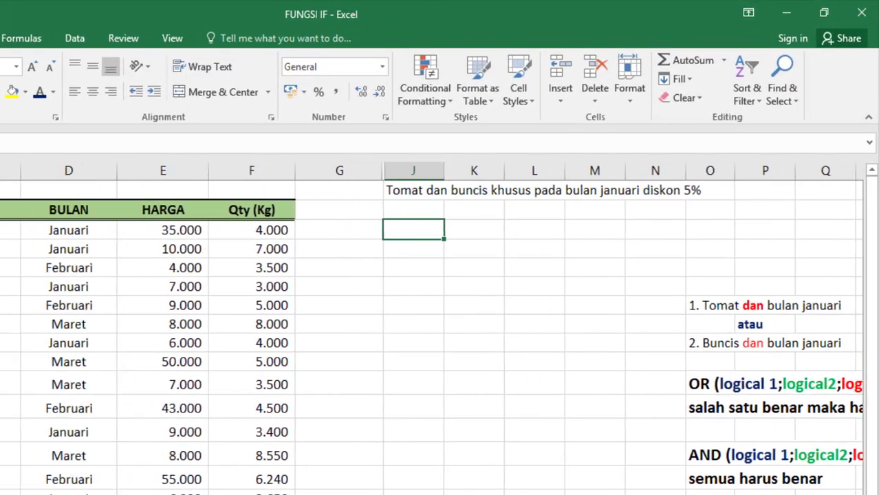
pyautogui.write('=if(')
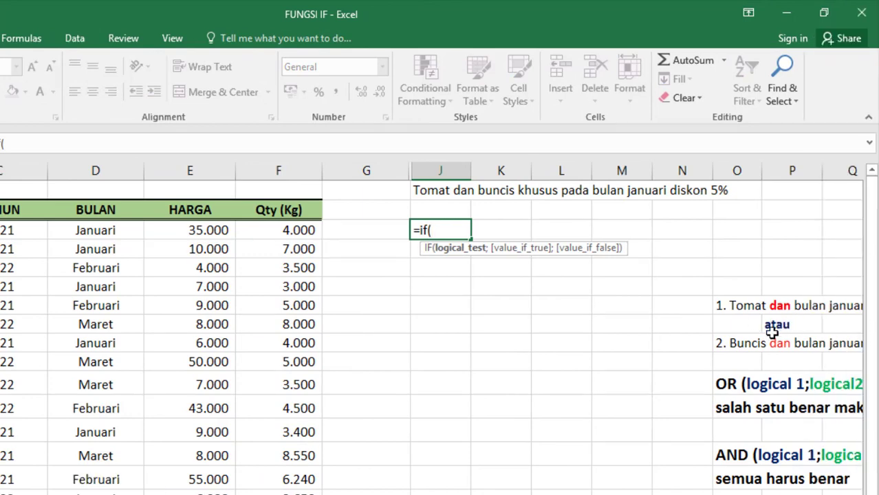
pyautogui.write('or(')
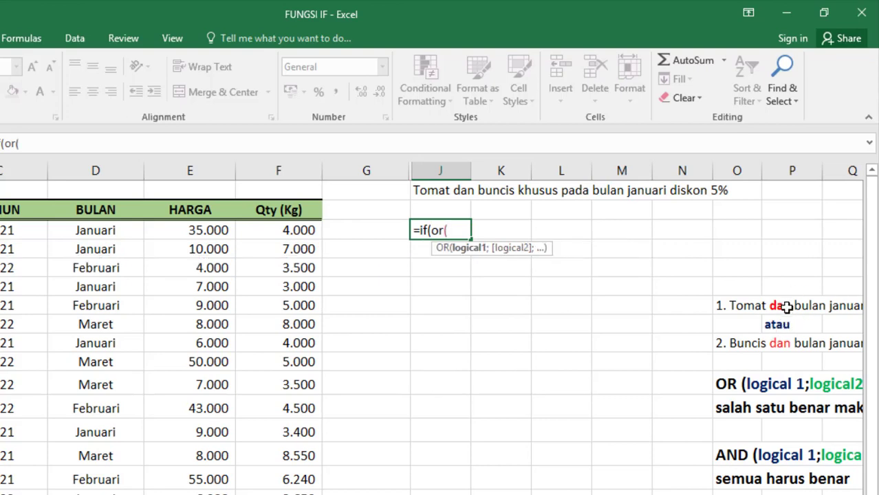
pyautogui.write('and')
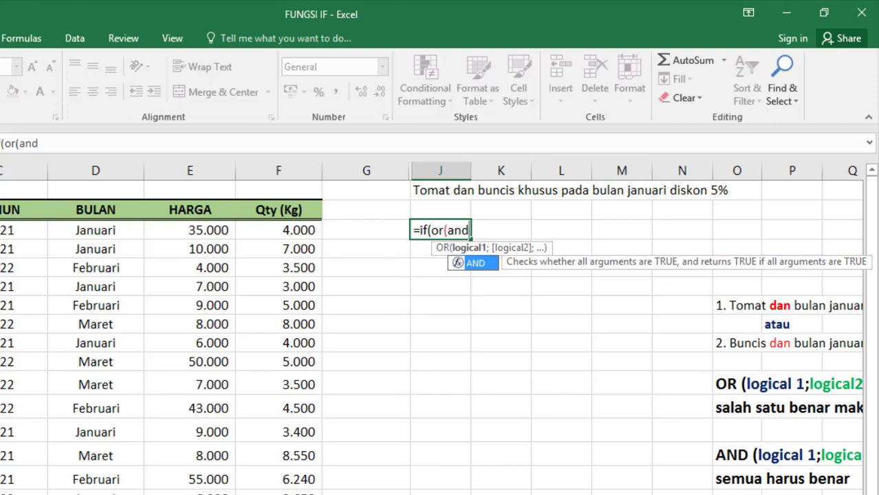
pyautogui.hscroll(2, 436, 329)
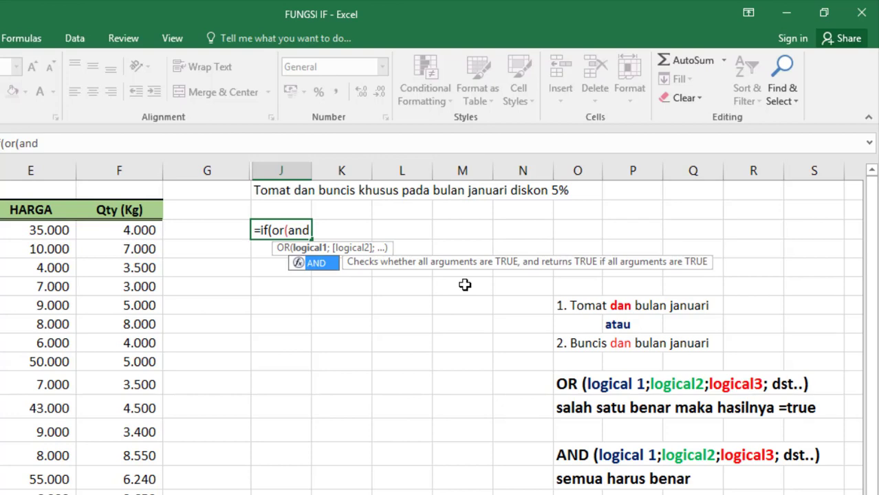
pyautogui.write('(')
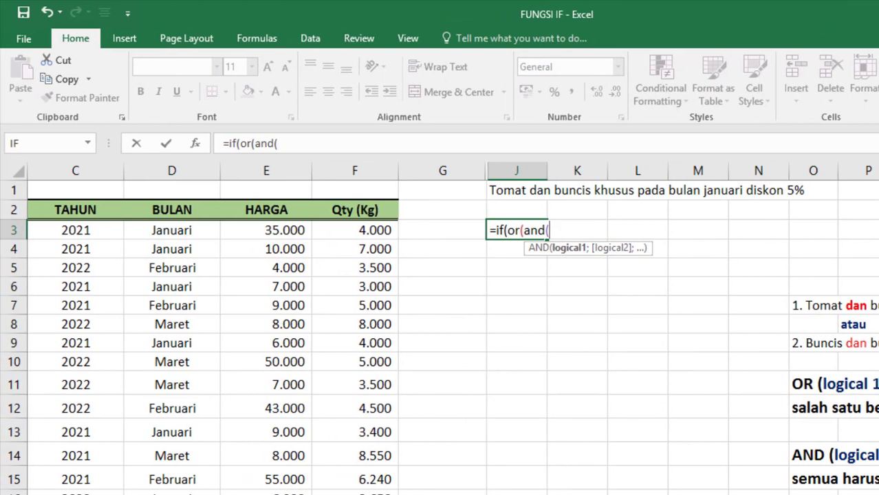
# Step: Add B3="tomat" as the first condition of the AND in the J3 formula
pyautogui.hscroll(-2, 255, 304)
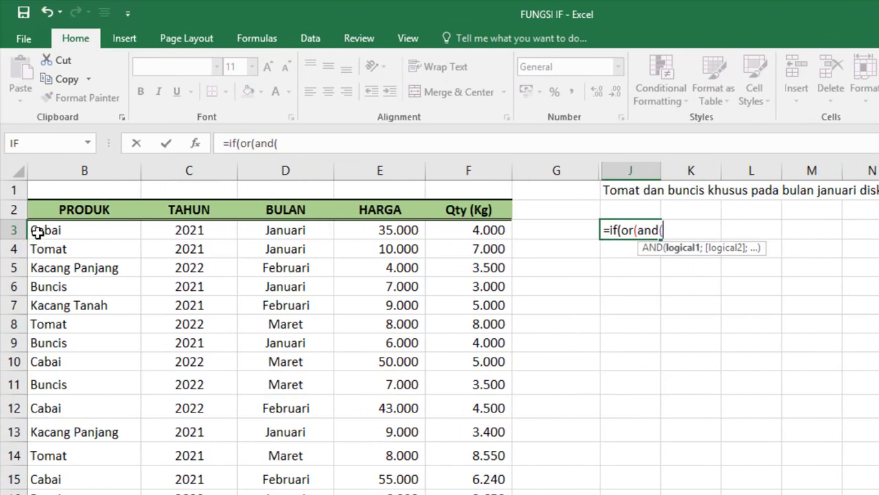
pyautogui.click(37, 234)
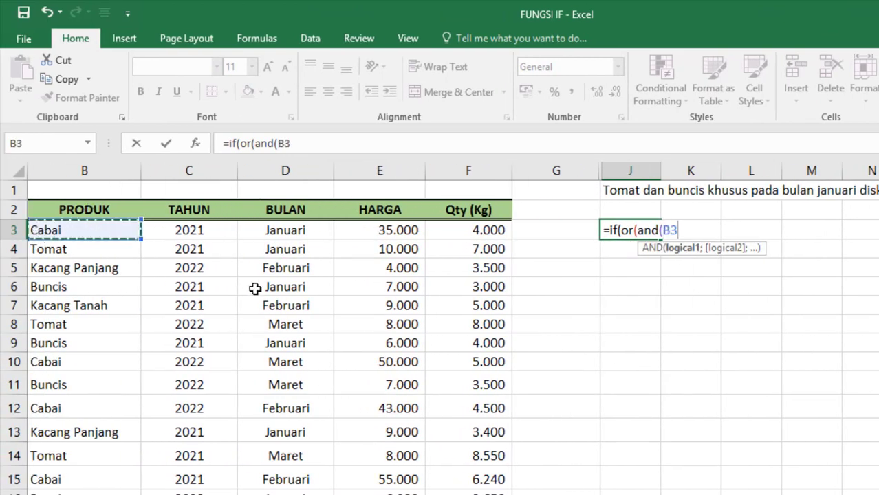
pyautogui.write('=')
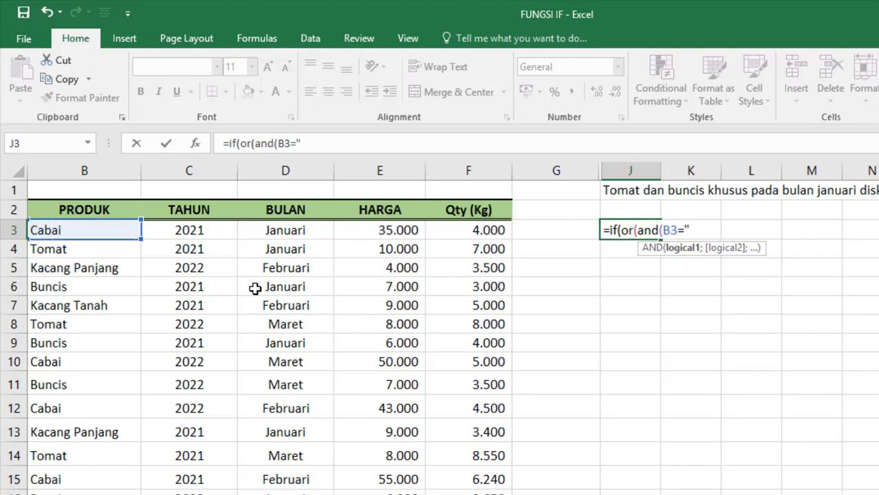
pyautogui.write('"tomat')
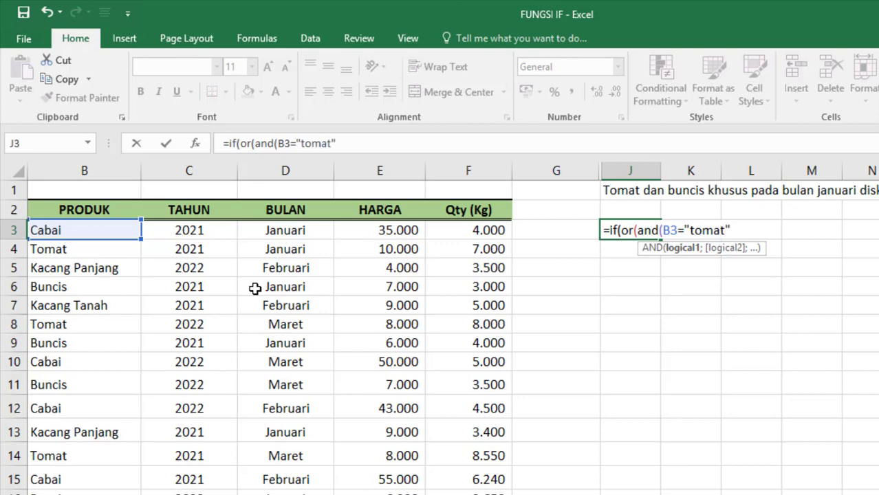
pyautogui.write('";')
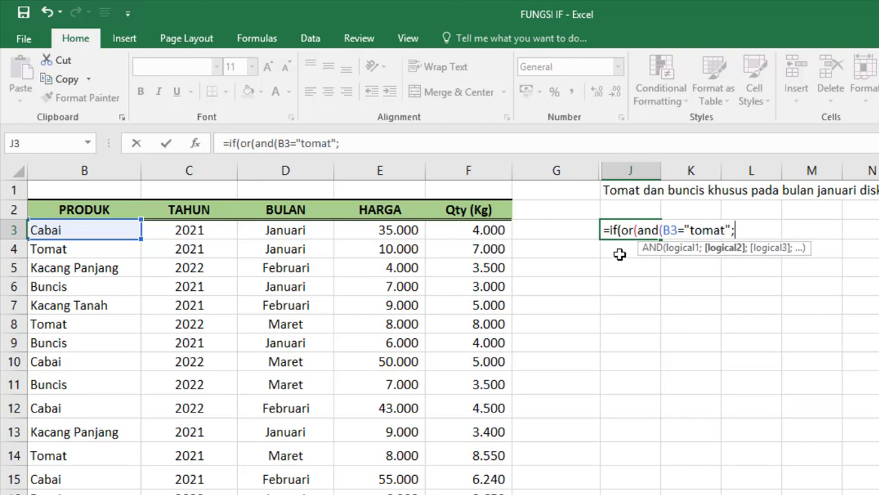
# Step: Add D3="januari" as the second condition in the J3 formula's first AND and close that AND
pyautogui.click(300, 230)
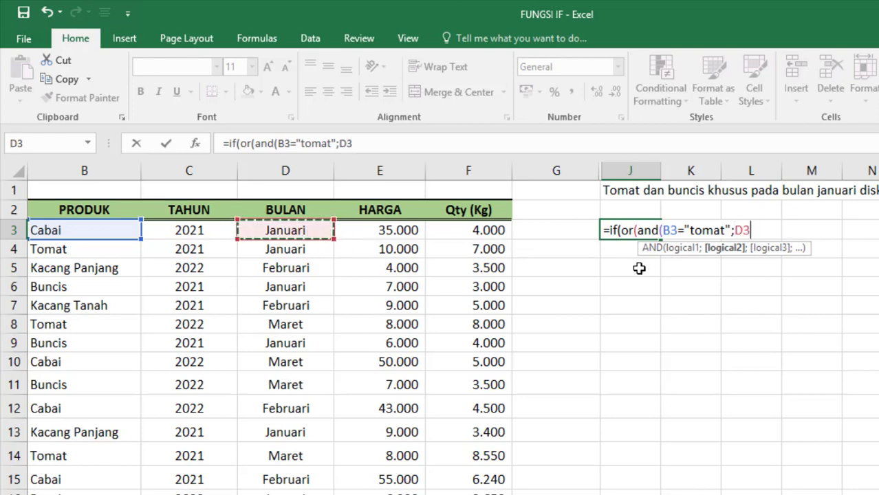
pyautogui.write('=')
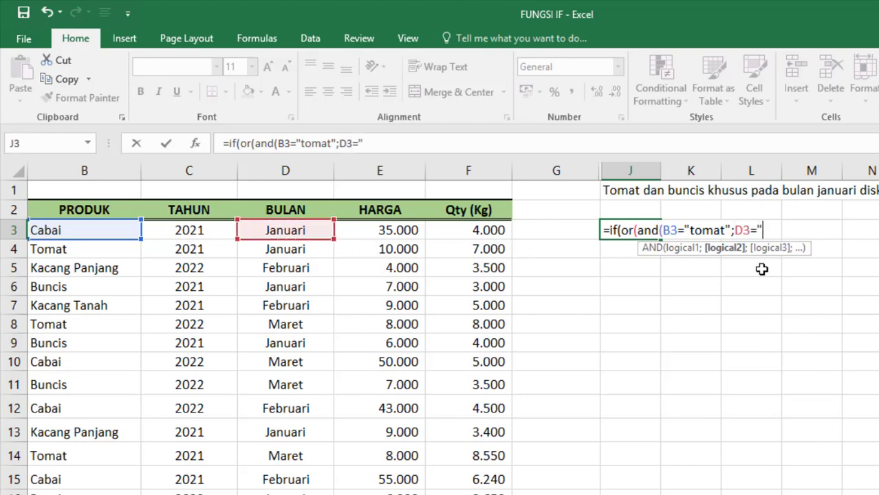
pyautogui.write('"janu')
pyautogui.press('BackSpace')
pyautogui.write('nuari')
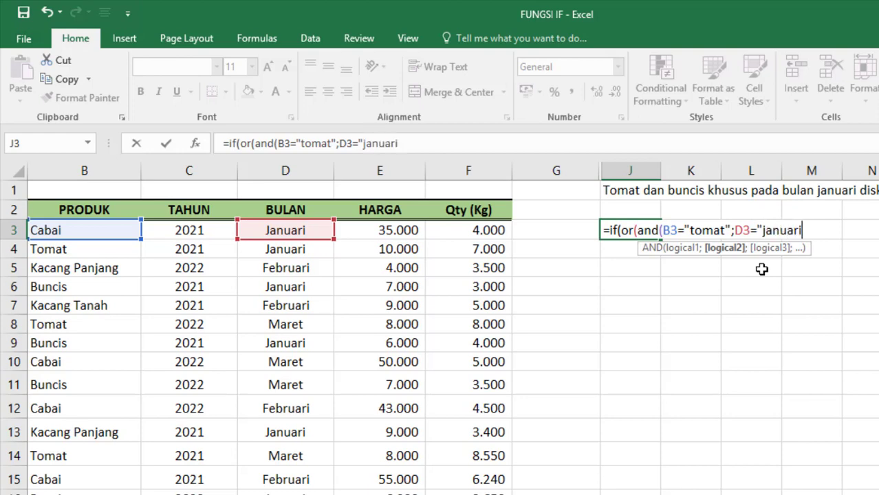
pyautogui.write('"')
pyautogui.write(')')
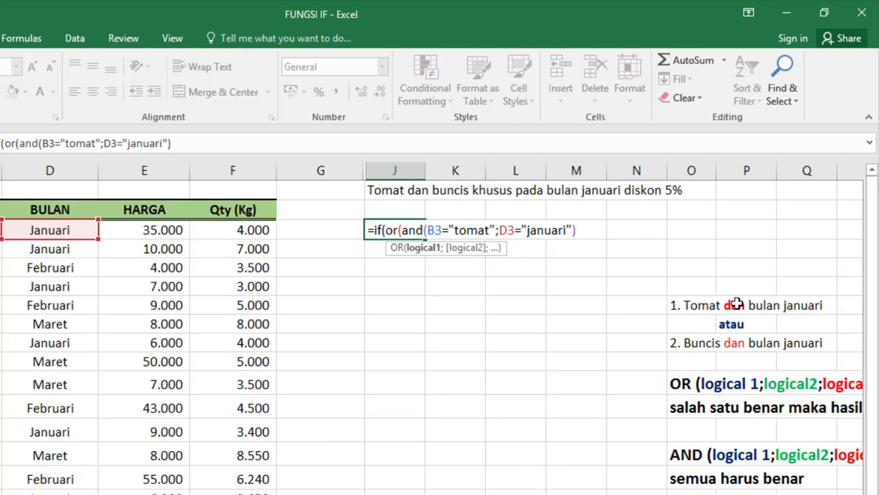
# Step: Add and(B3="buncis";D3="januari") as the OR's second argument in the J3 formula and close the OR
pyautogui.write(';')
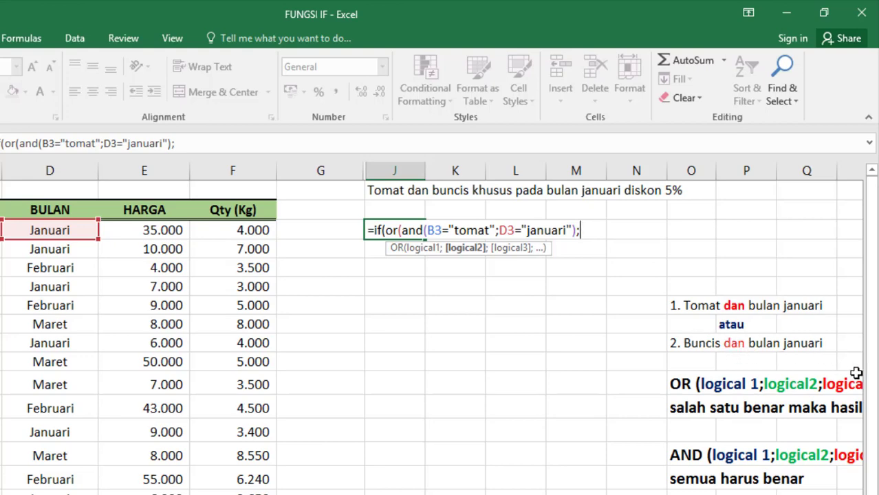
pyautogui.write('and(')
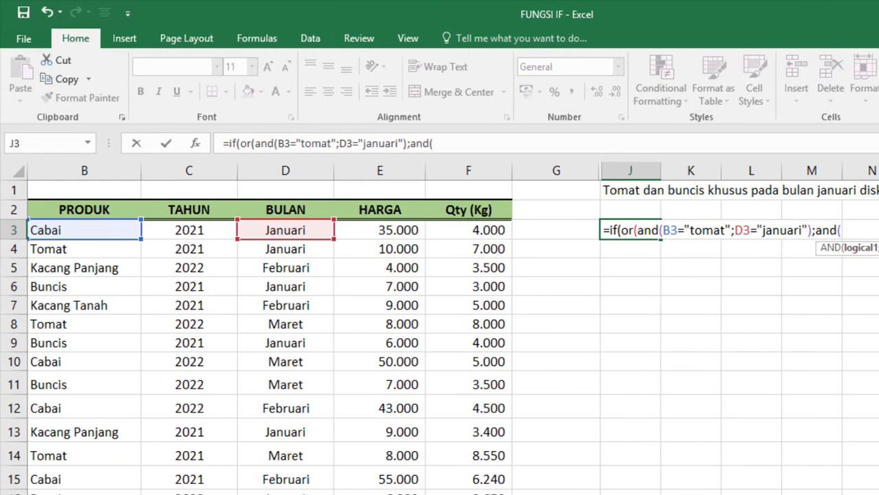
pyautogui.click(69, 232)
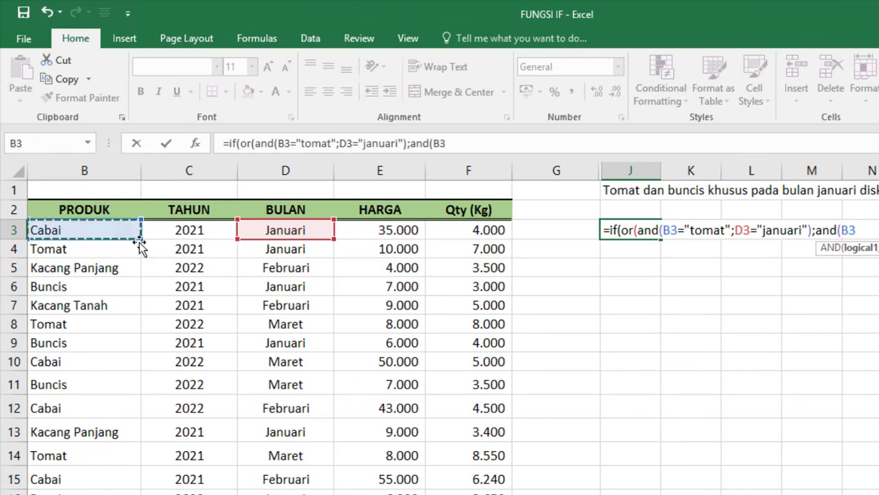
pyautogui.write('=')
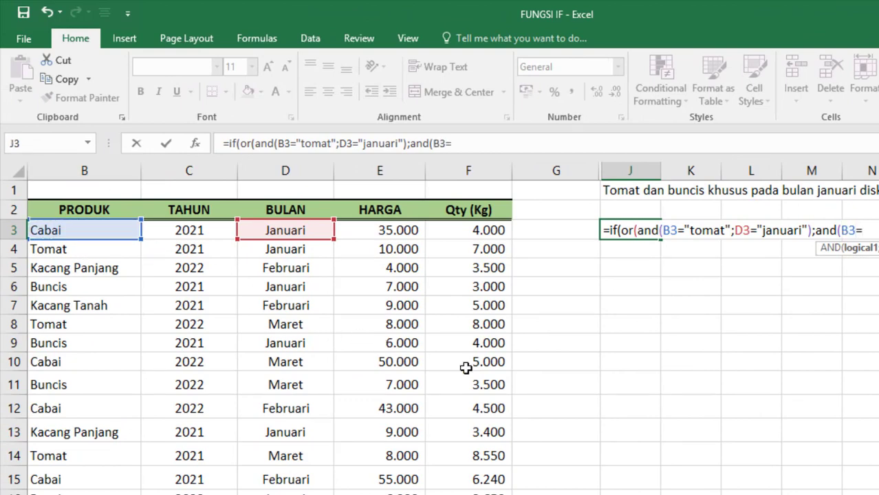
pyautogui.write('"b')
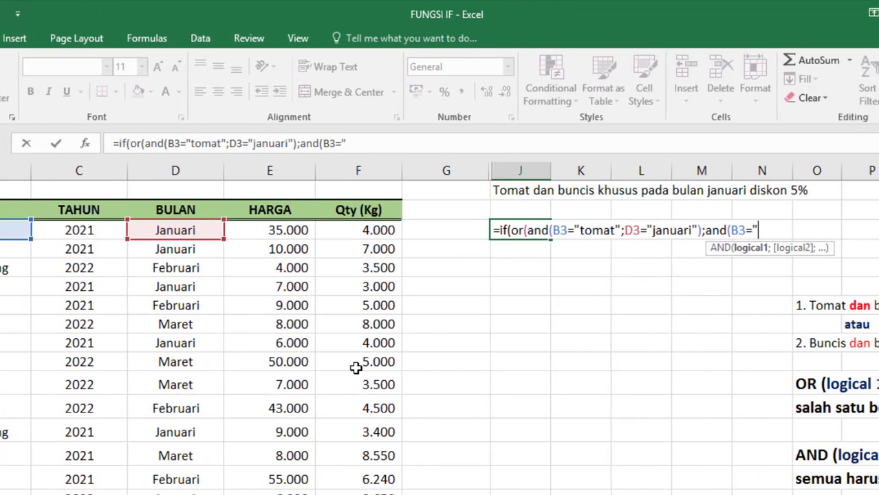
pyautogui.write('uncis')
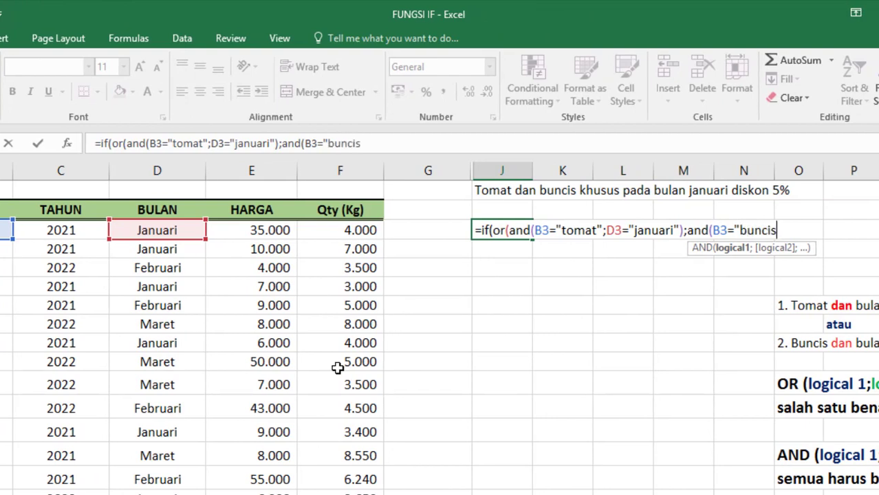
pyautogui.write('";')
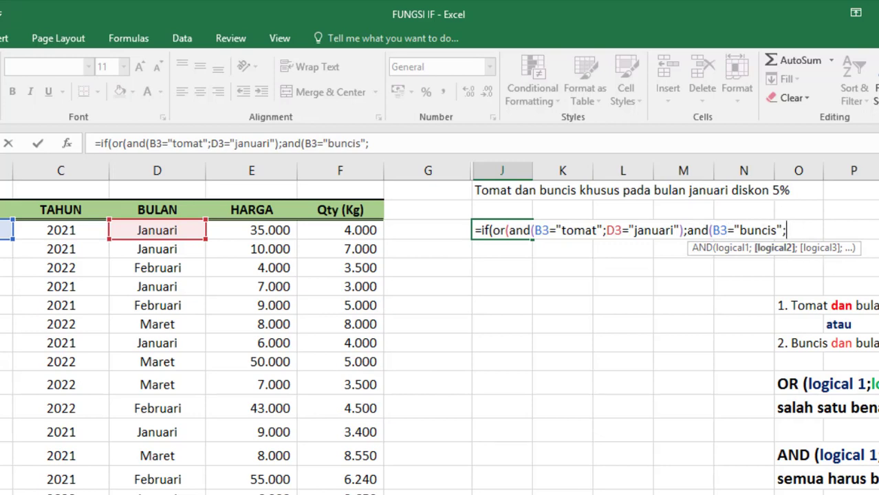
pyautogui.click(142, 232)
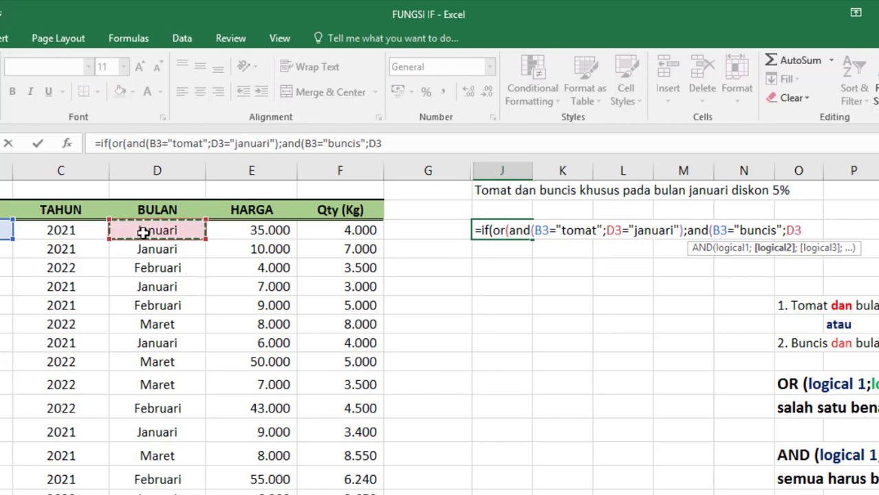
pyautogui.write('="januari')
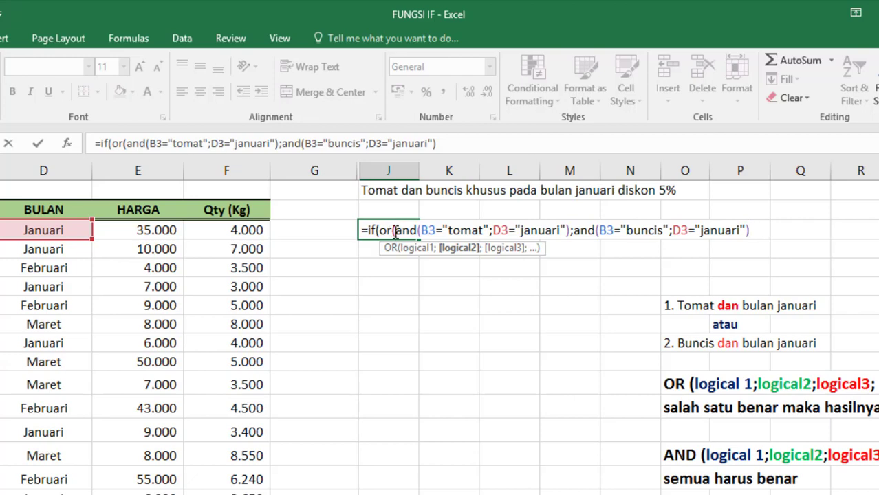
pyautogui.click(764, 236)
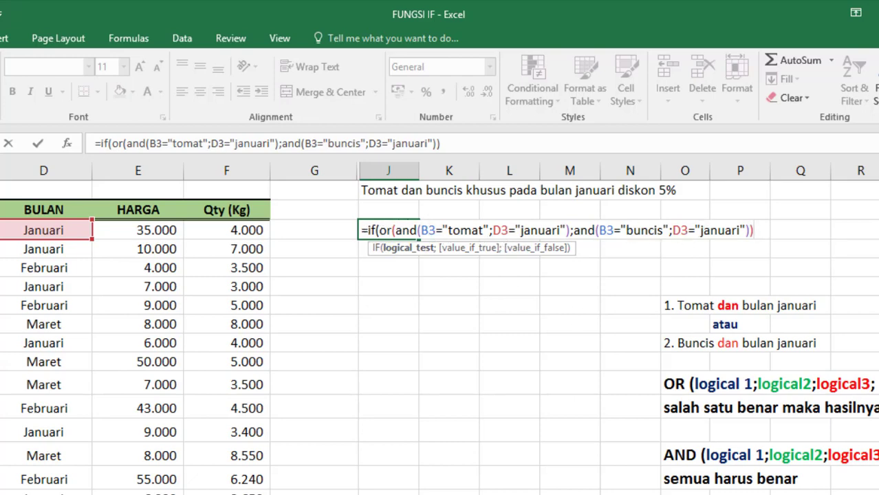
# Step: Complete the J3 IF formula with E3*5% as the true value and "-" as the false value
pyautogui.write(';')
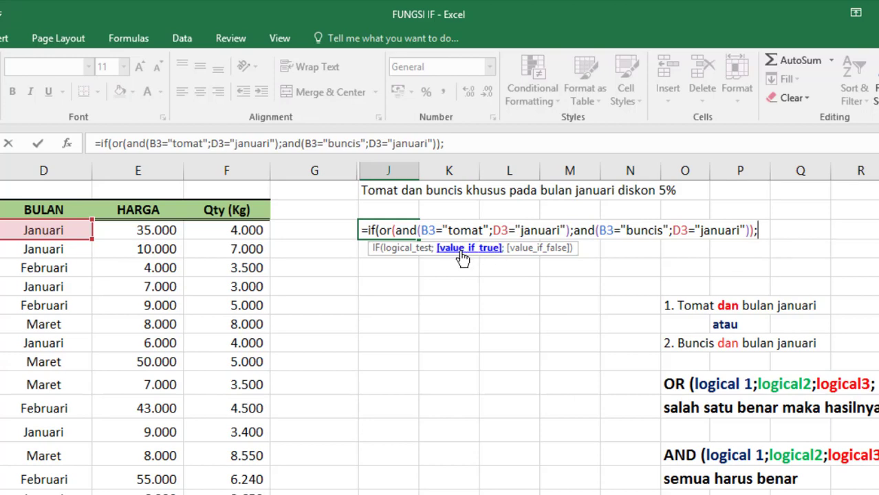
pyautogui.click(139, 232)
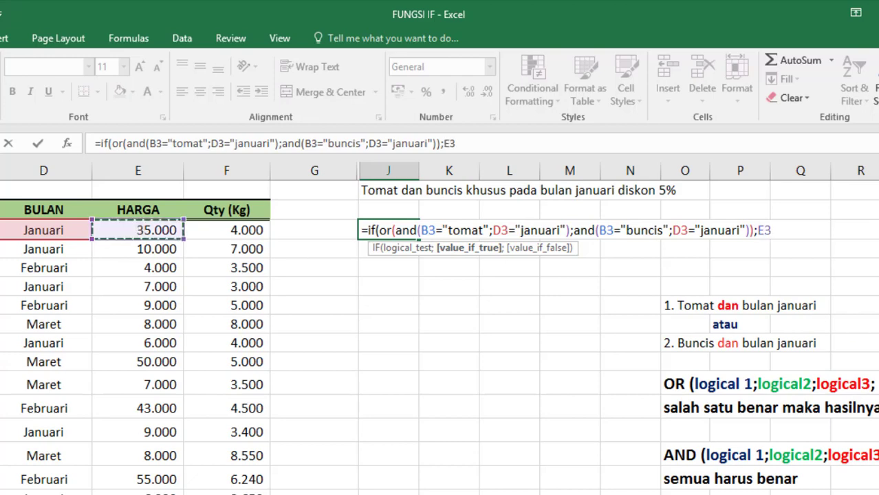
pyautogui.write('*')
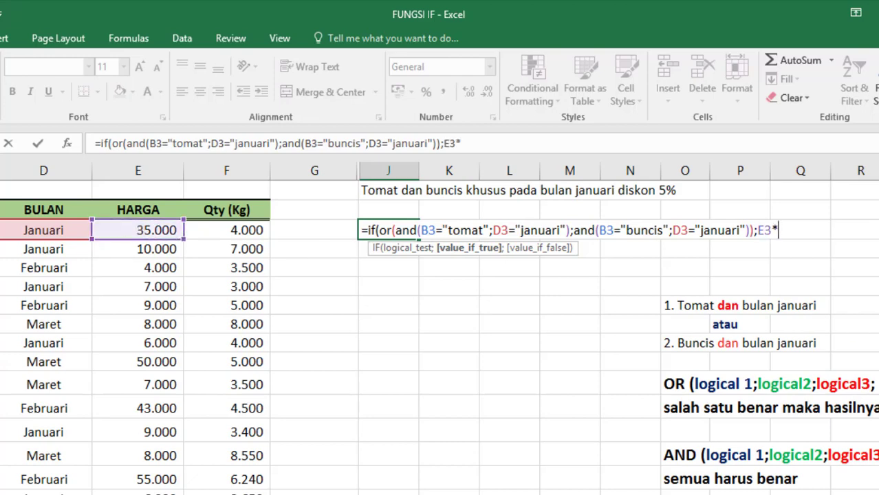
pyautogui.write('5%;"-')
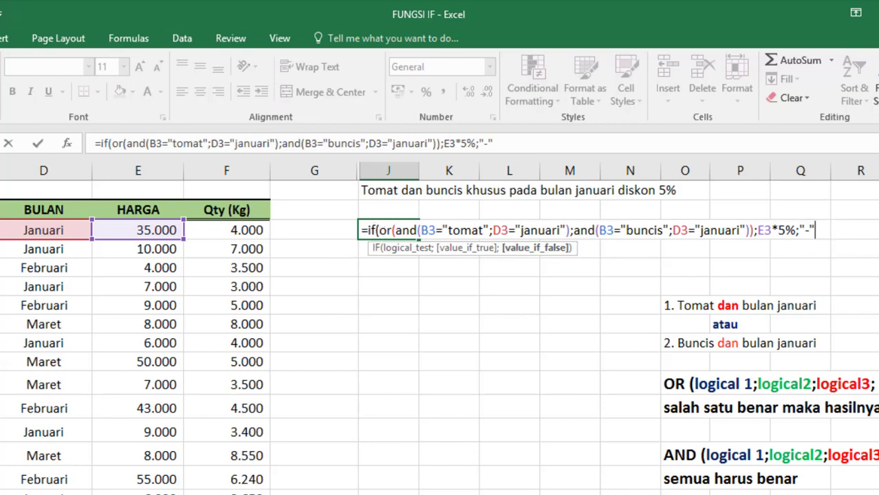
pyautogui.write(')')
pyautogui.press('Return')
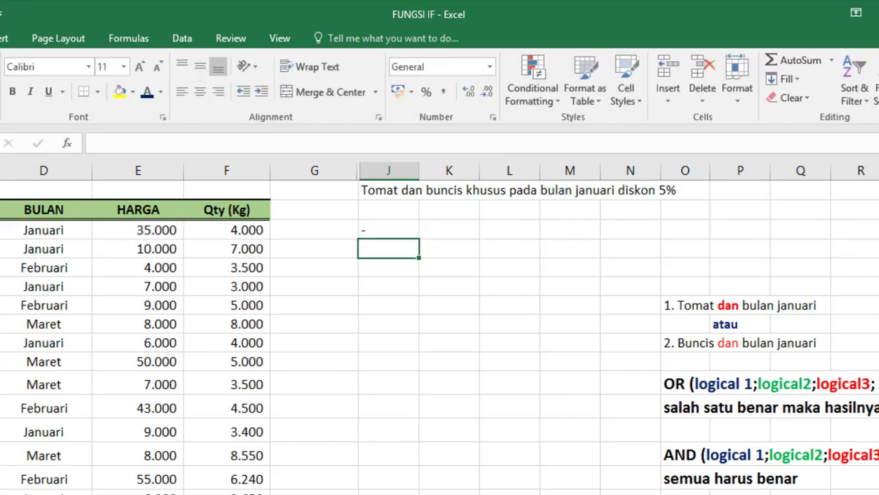
# Step: Fill the J3 discount formula down through J17
pyautogui.click(389, 230)
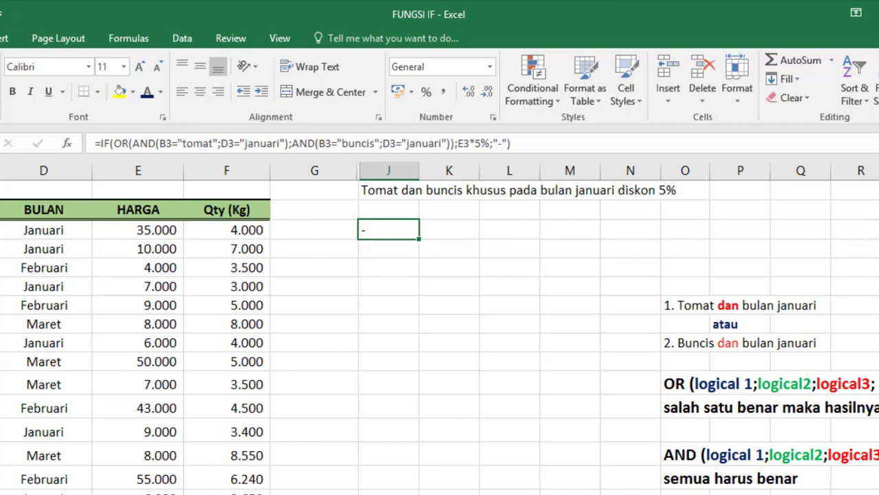
pyautogui.hscroll(-2, 440, 330)
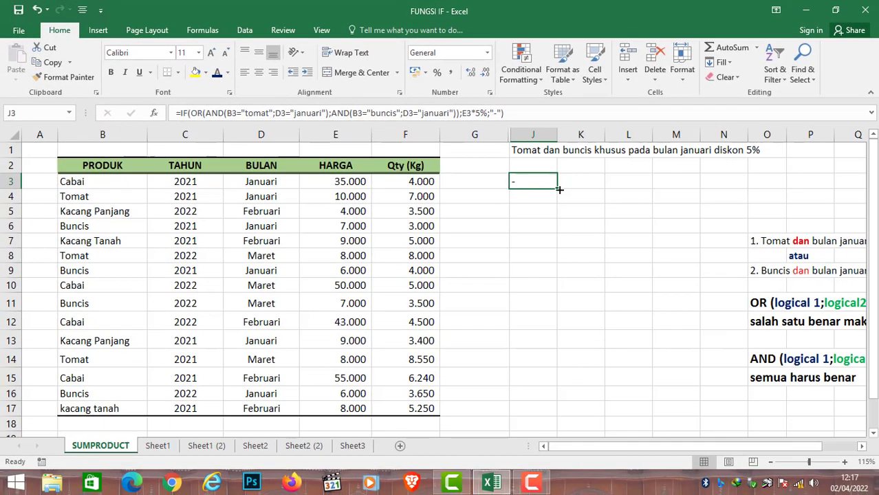
pyautogui.moveTo(578, 239); pyautogui.dragTo(583, 432)
pyautogui.moveTo(560, 340); pyautogui.dragTo(560, 414)
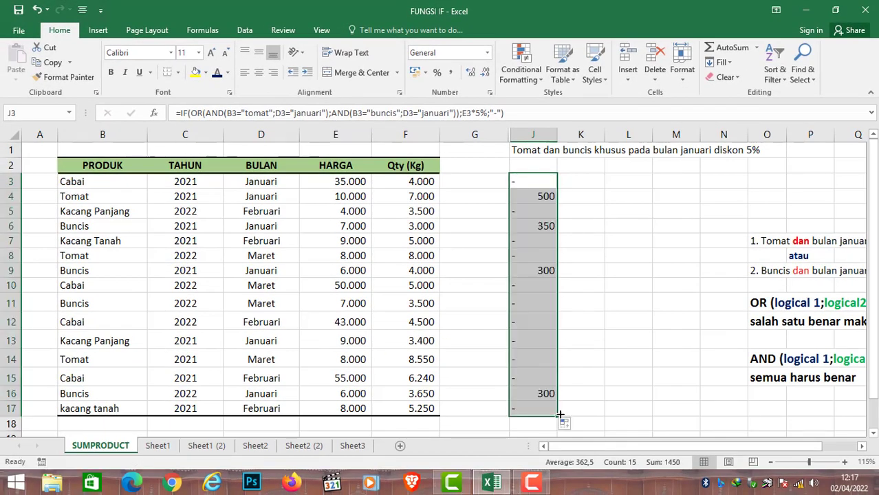
# Step: Check the filled discount formulas in J4, J6, J9 and J16 against the products in their rows
pyautogui.click(590, 208)
pyautogui.click(521, 198)
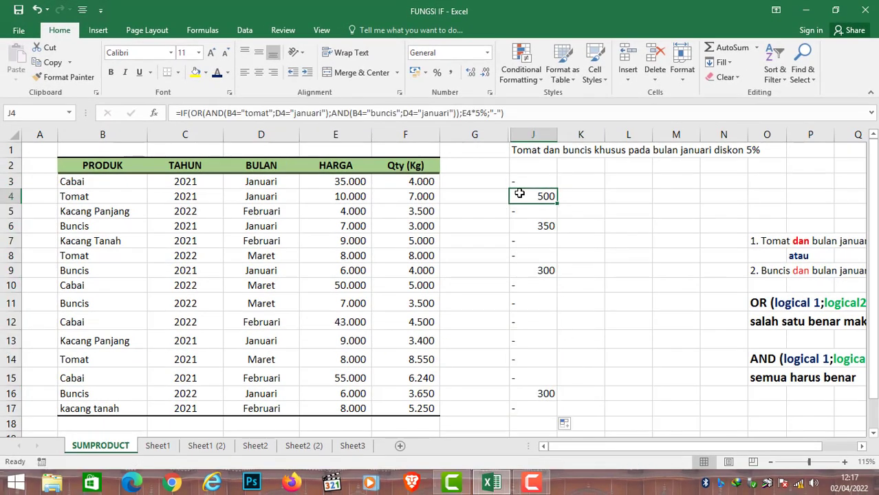
pyautogui.click(113, 197)
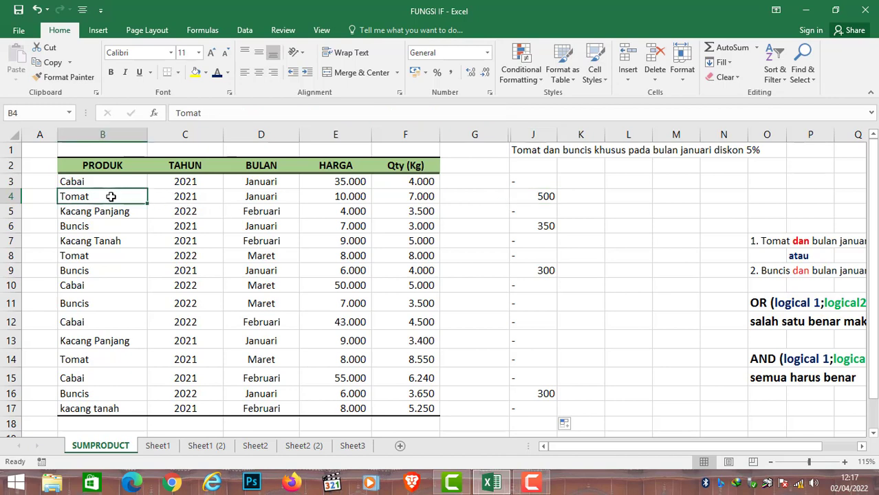
pyautogui.click(551, 197)
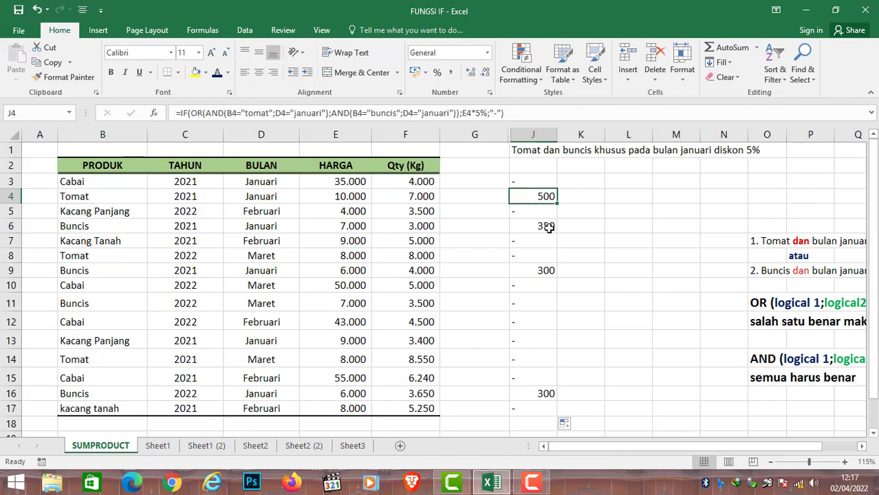
pyautogui.click(549, 228)
pyautogui.click(542, 274)
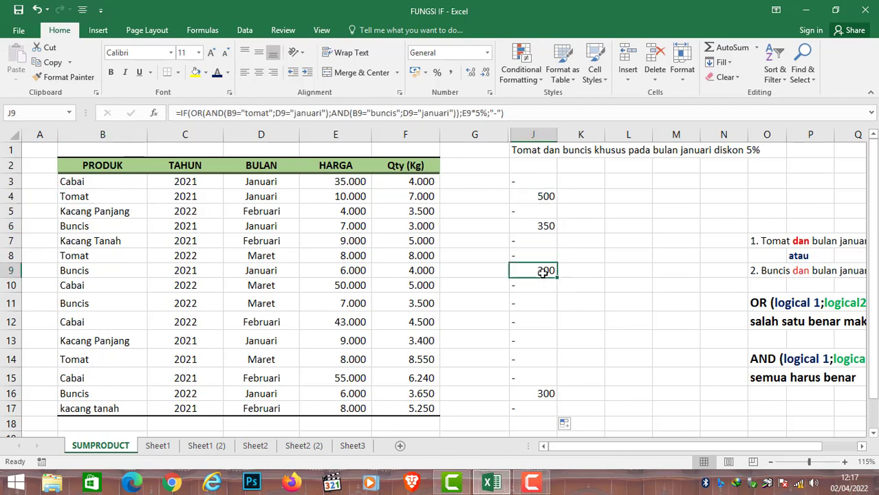
pyautogui.click(94, 273)
pyautogui.click(550, 395)
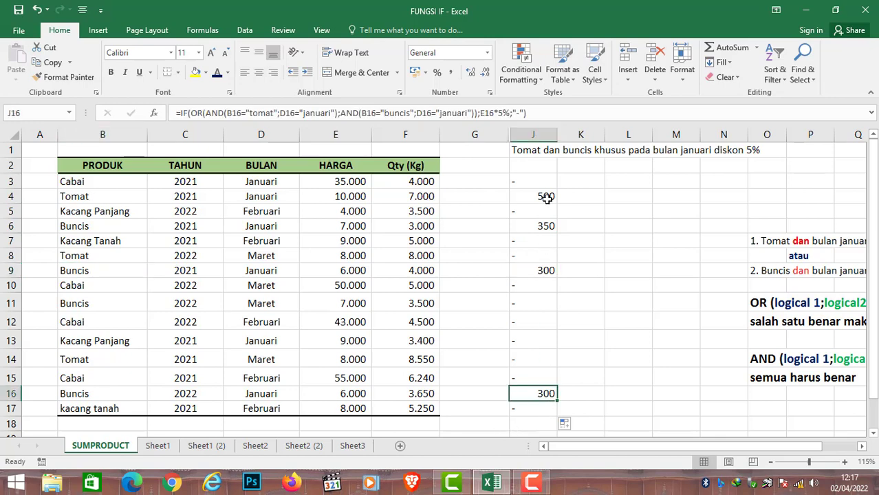
# Step: Compare the product and month in rows 4 and 6 with their discount cells in column J
pyautogui.click(81, 196)
pyautogui.click(280, 198)
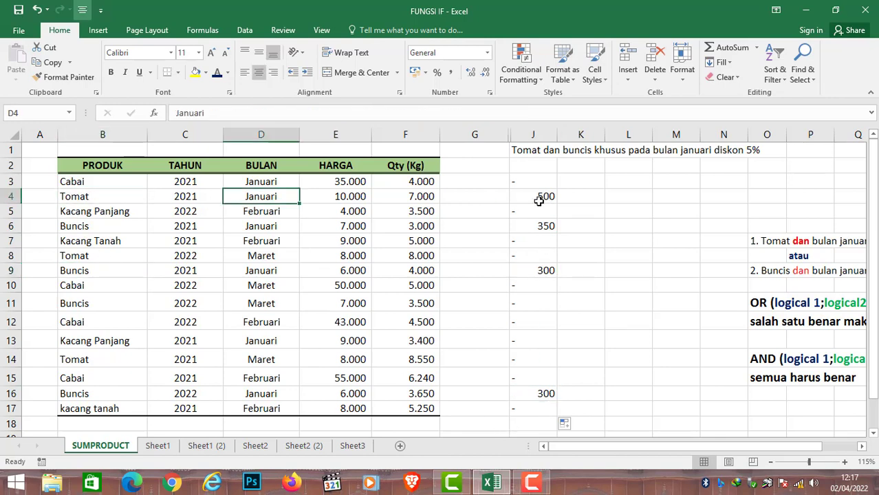
pyautogui.click(541, 198)
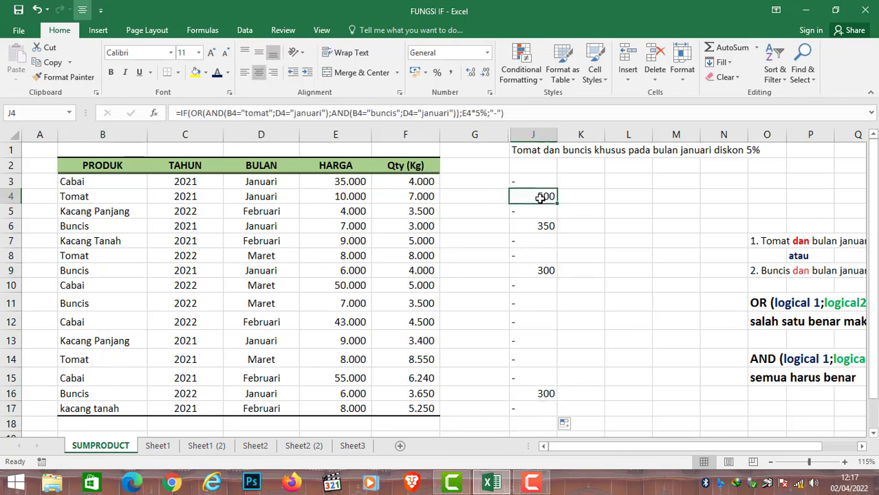
pyautogui.click(66, 228)
pyautogui.click(263, 227)
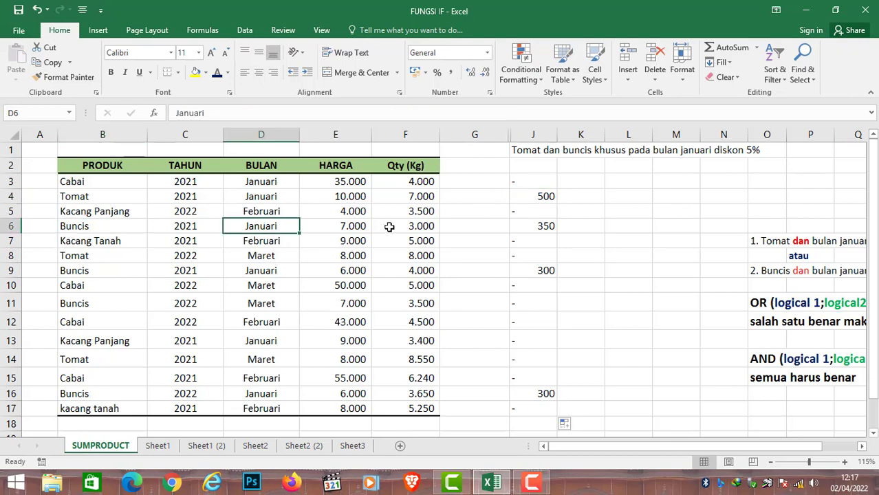
pyautogui.click(550, 226)
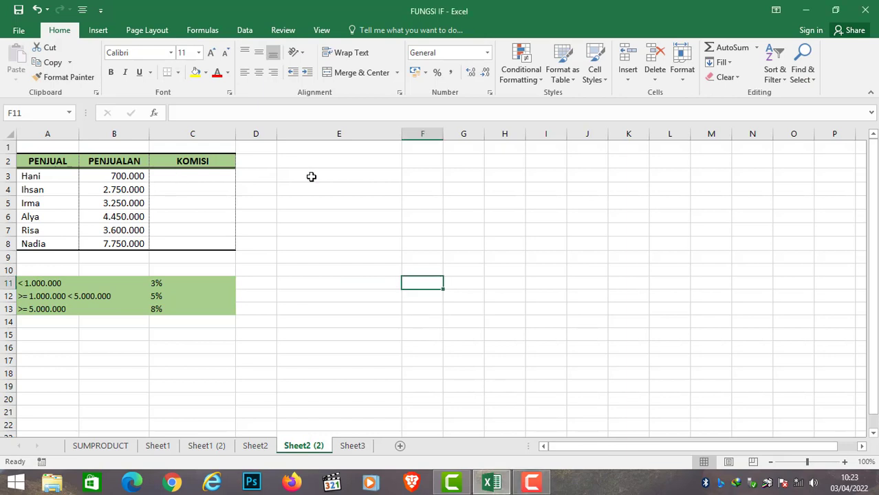
# Step: Examine the KOMISI column on Sheet2 (2) and the sales thresholds and commission rates in A11:C13
pyautogui.click(186, 180)
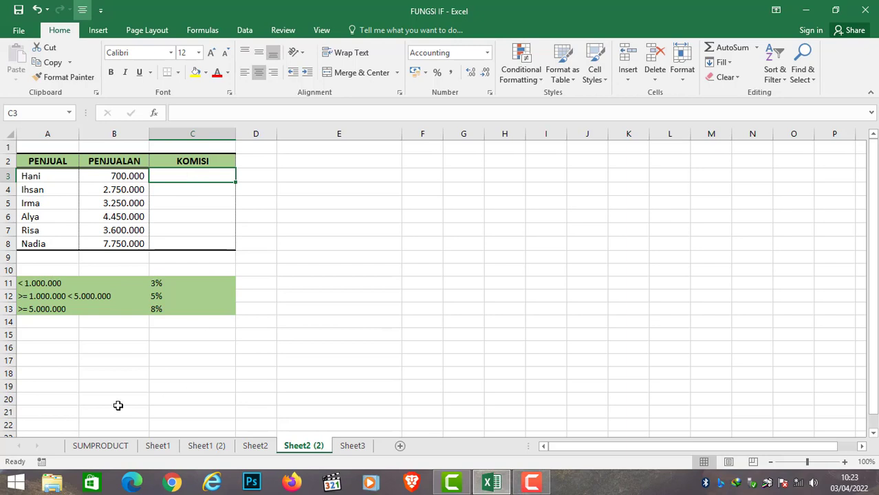
pyautogui.click(54, 283)
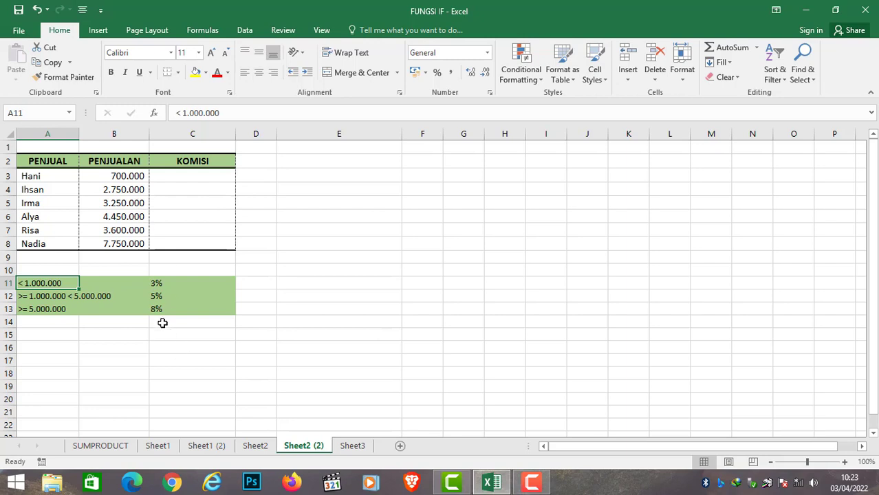
pyautogui.click(155, 297)
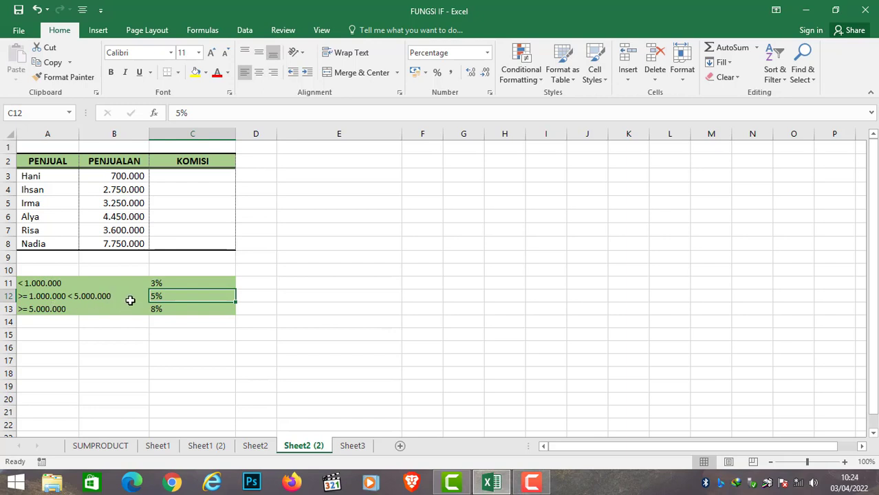
pyautogui.click(28, 311)
pyautogui.click(150, 311)
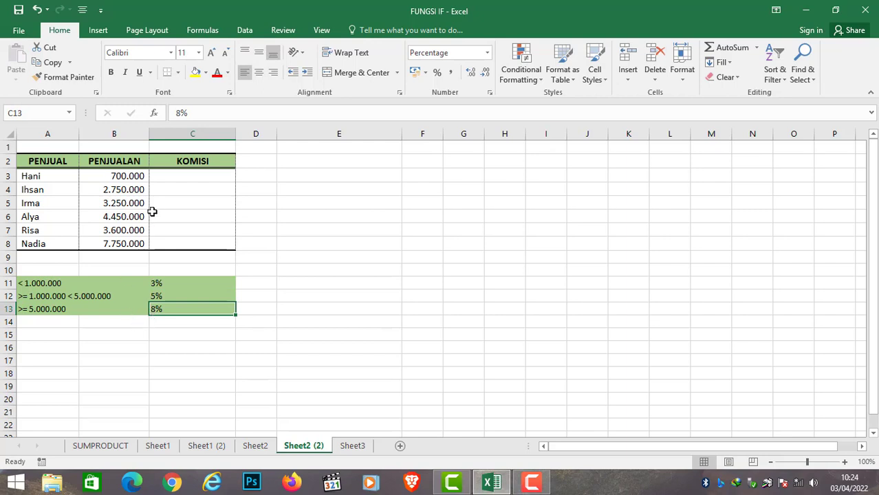
# Step: Start an IF formula in C3 that tests B3<1000000 and returns B3*3% when true
pyautogui.click(179, 178)
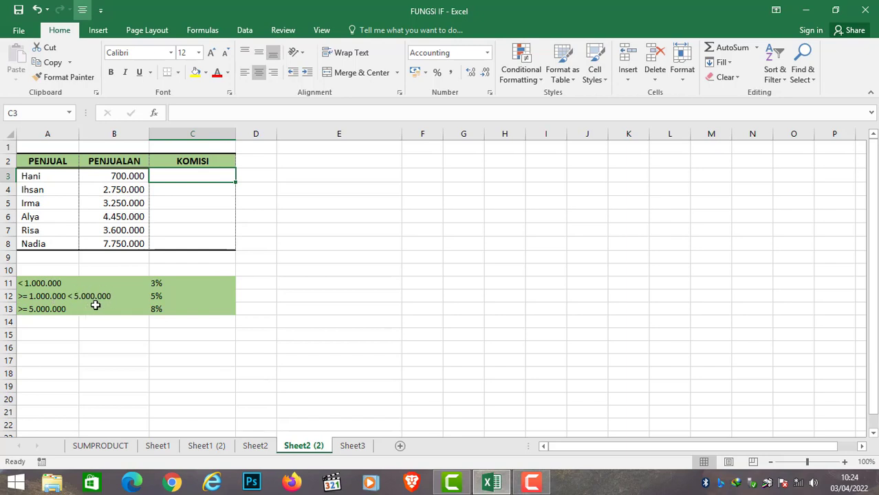
pyautogui.click(46, 296)
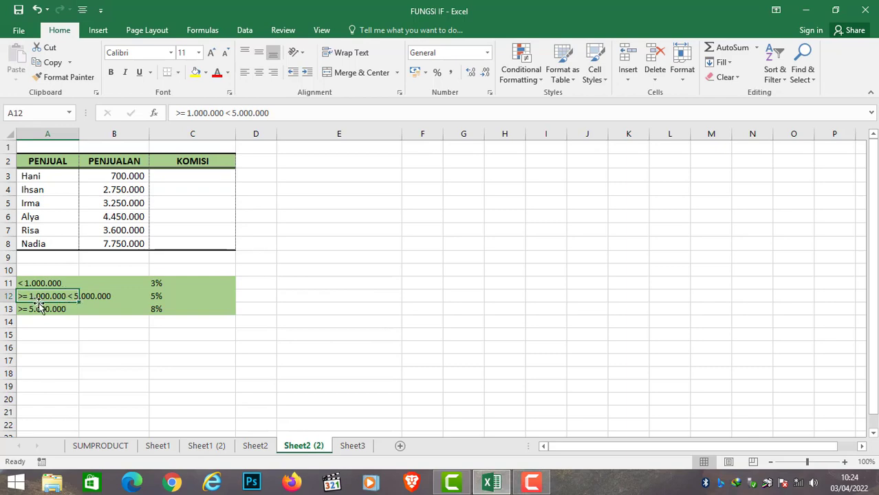
pyautogui.click(180, 176)
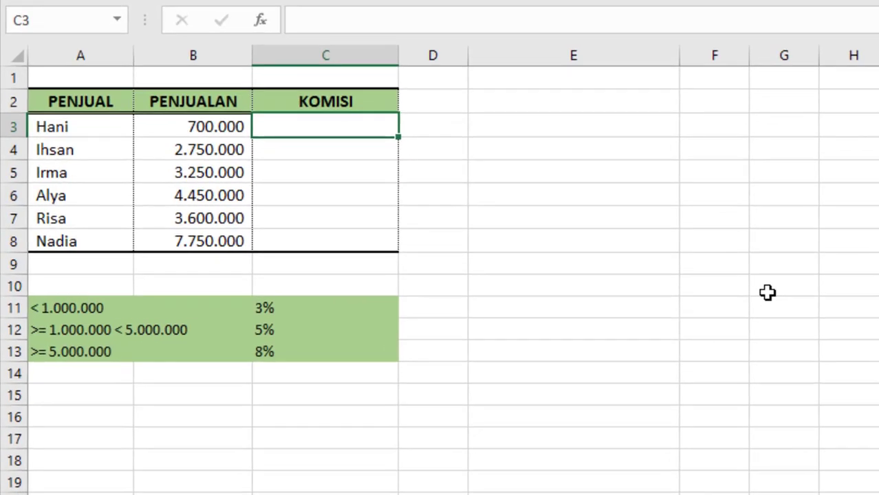
pyautogui.write('=if(')
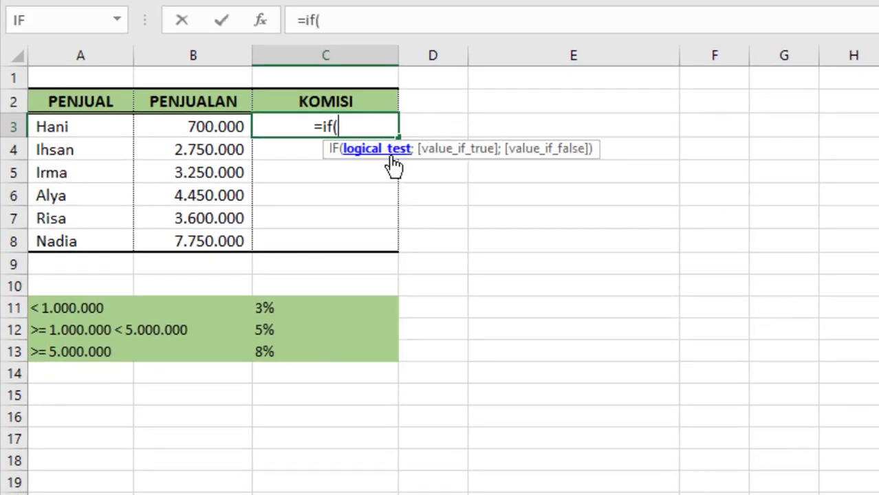
pyautogui.click(193, 129)
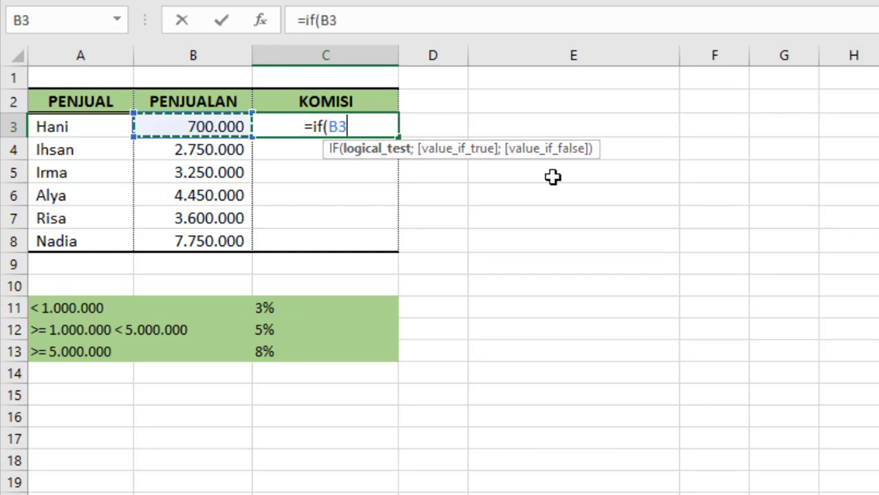
pyautogui.write('<')
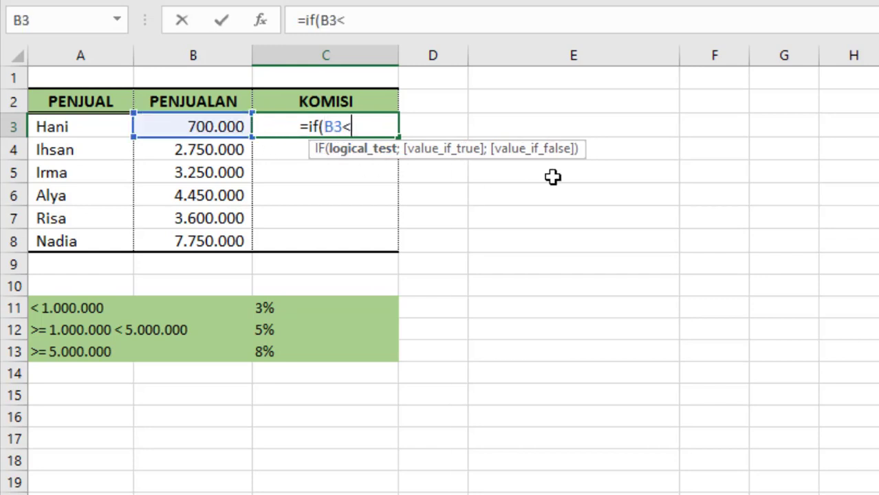
pyautogui.write('1000000')
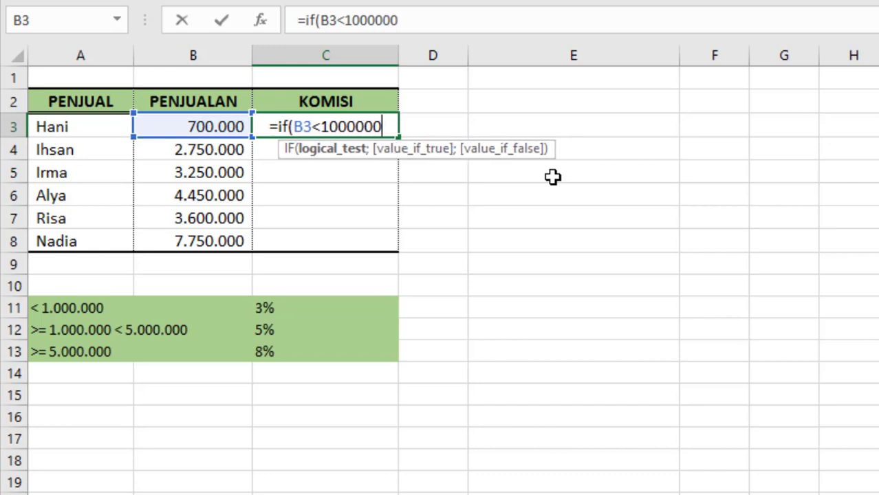
pyautogui.write(';')
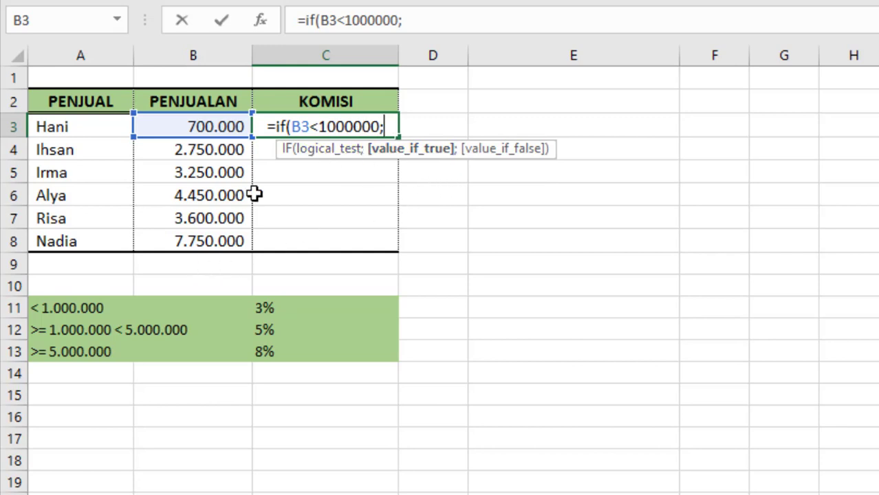
pyautogui.write('b3*')
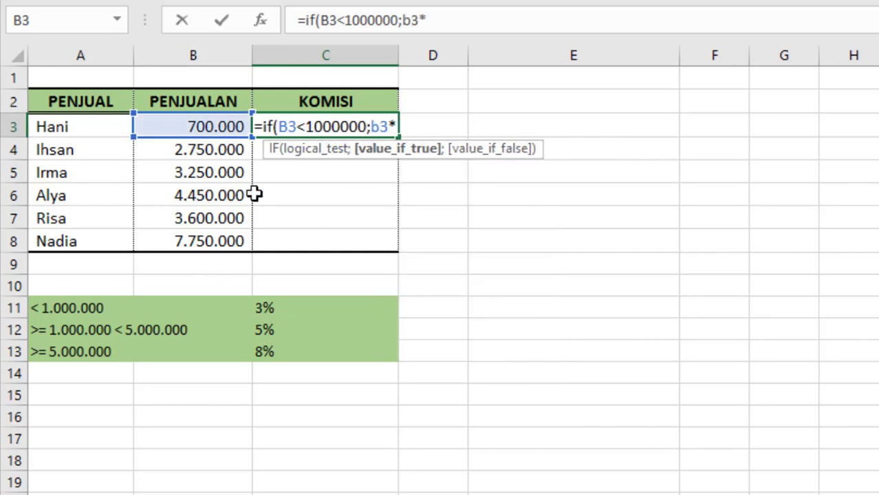
pyautogui.write('3%')
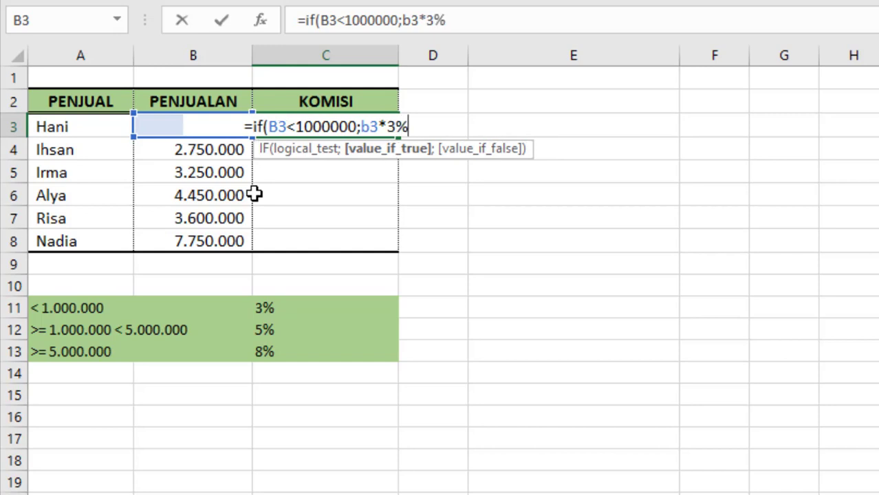
pyautogui.write(';')
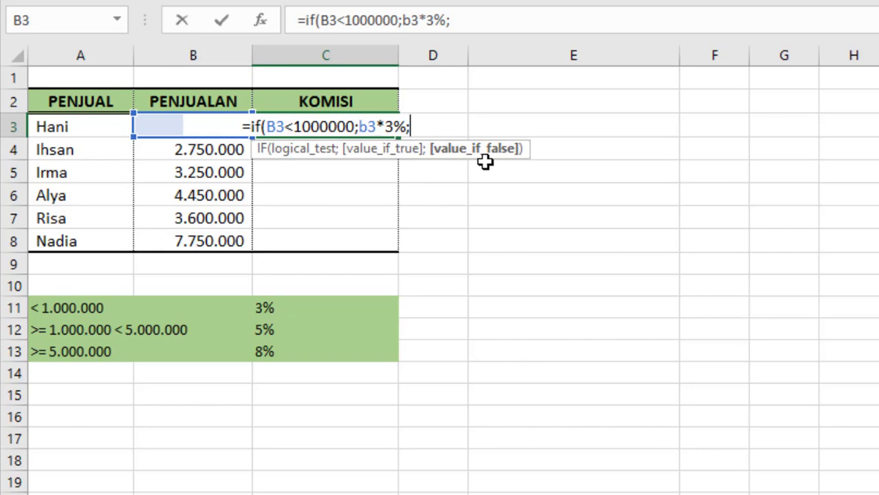
# Step: Nest a second IF as the false argument, with the condition AND(B3>=1000000;B3<5000000)
pyautogui.write('if(')
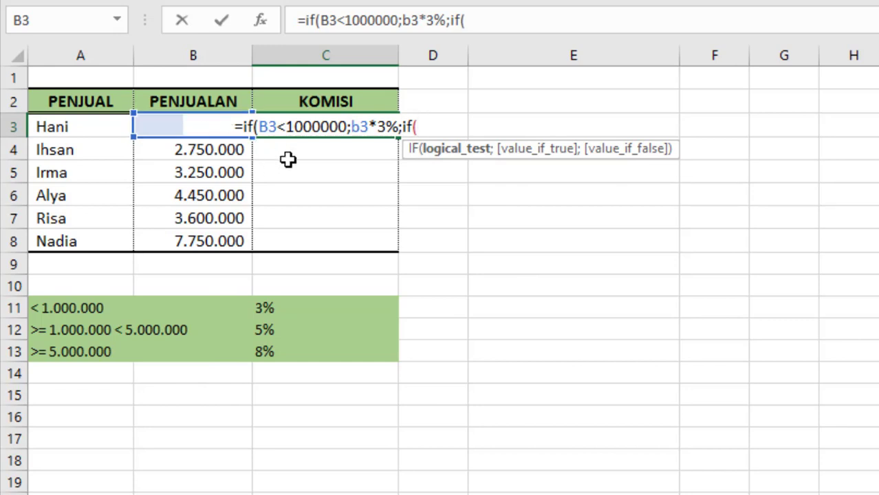
pyautogui.write('and(')
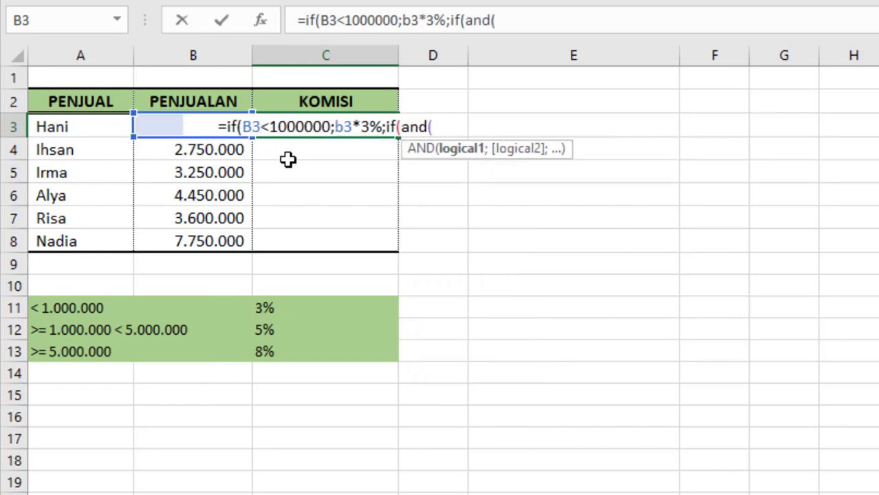
pyautogui.write('b3')
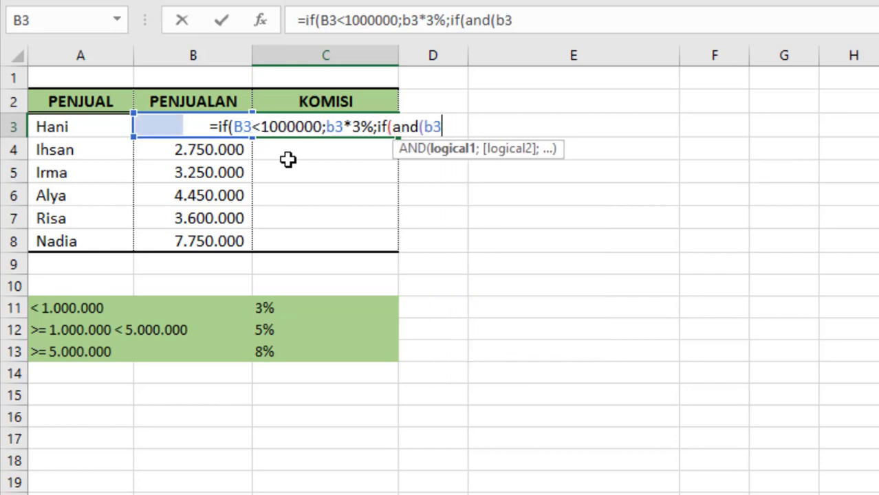
pyautogui.write('>=')
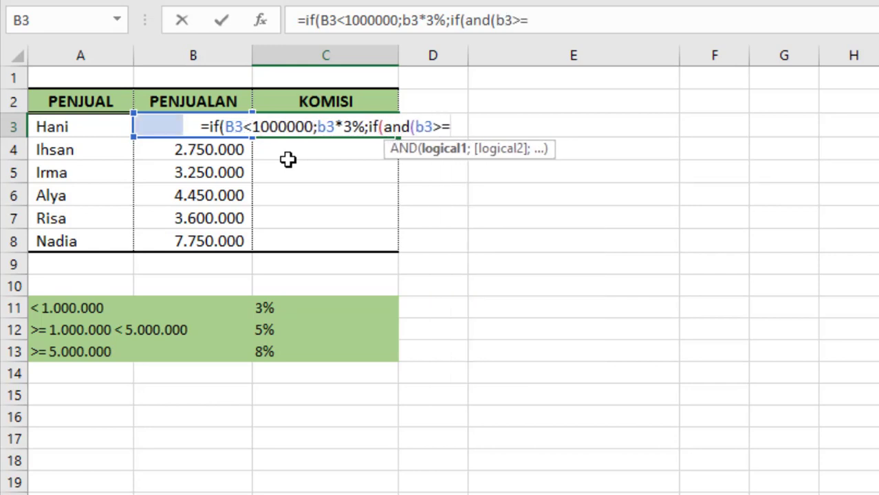
pyautogui.write('1000000')
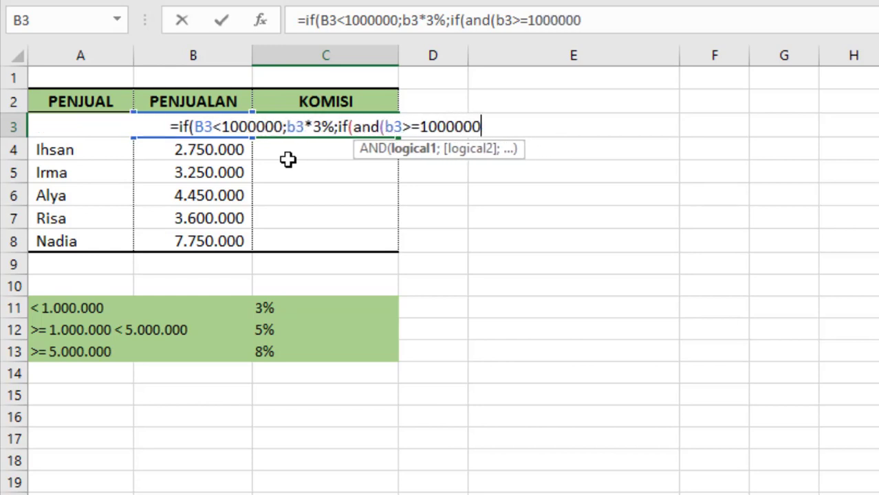
pyautogui.write(';')
pyautogui.write('<50000')
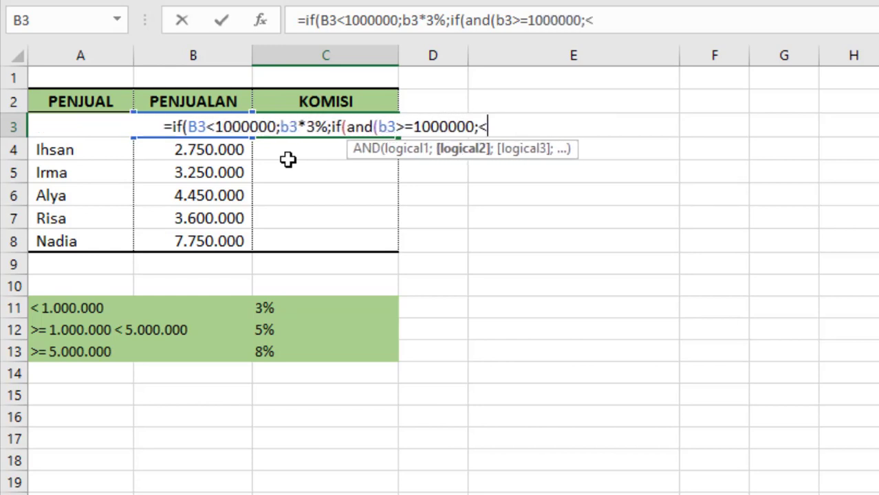
pyautogui.write('00')
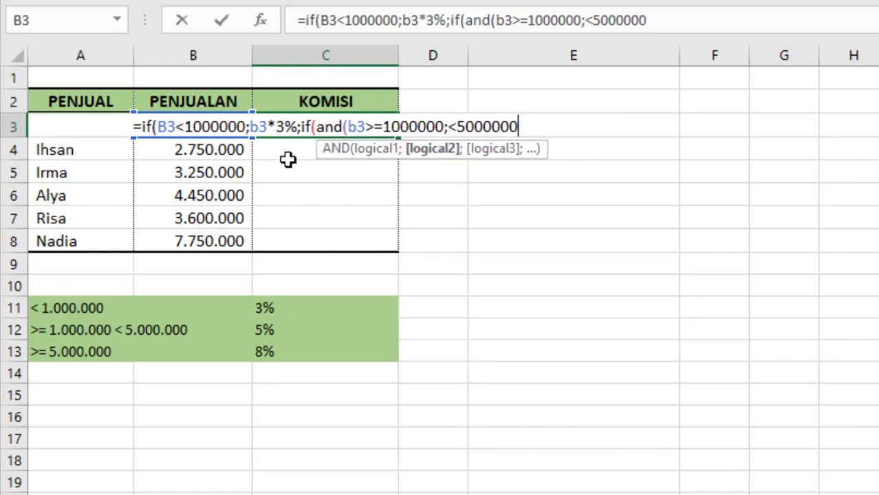
pyautogui.click(451, 128)
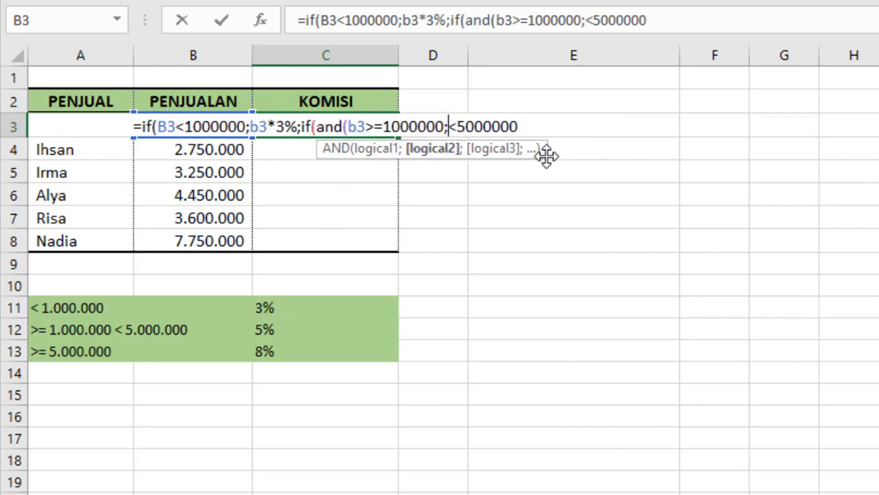
pyautogui.write('b3')
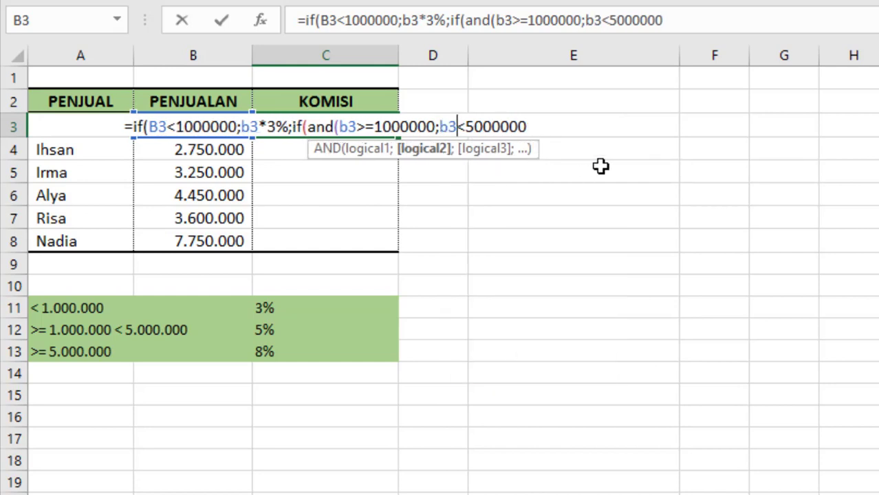
pyautogui.click(537, 127)
pyautogui.write(')')
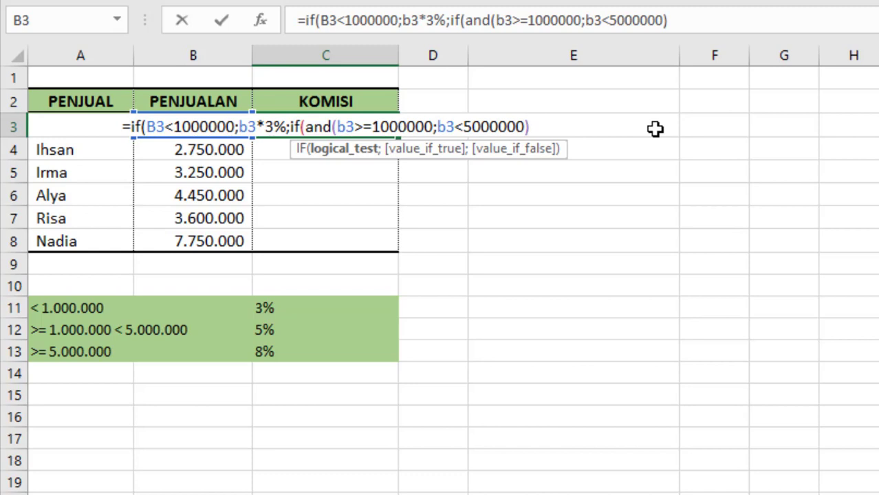
# Step: Set the nested IF's value for a true condition to B3*5%
pyautogui.write(';')
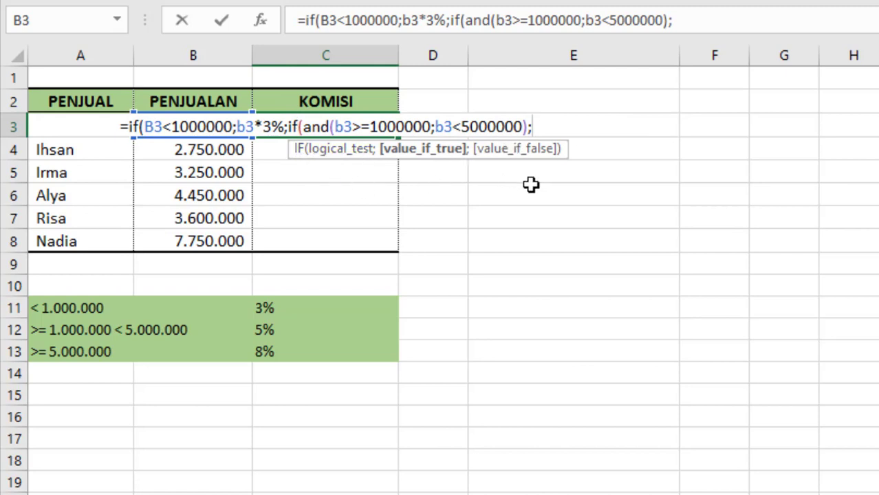
pyautogui.write('b')
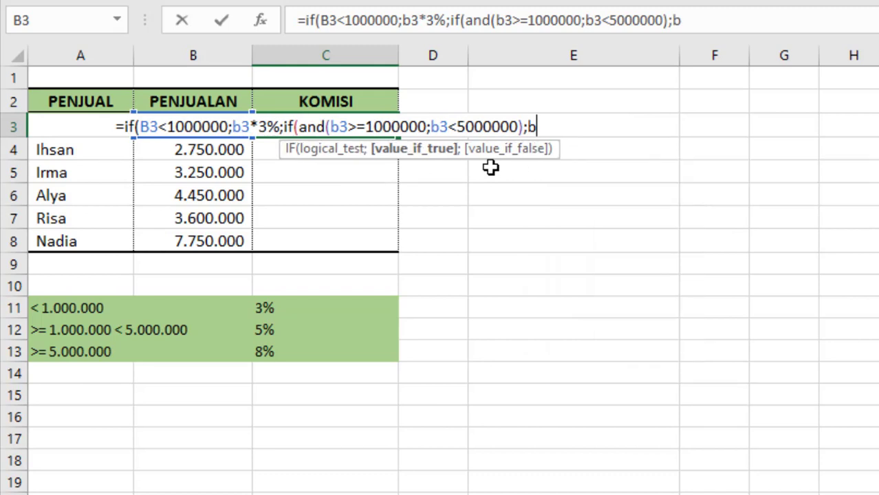
pyautogui.write('3')
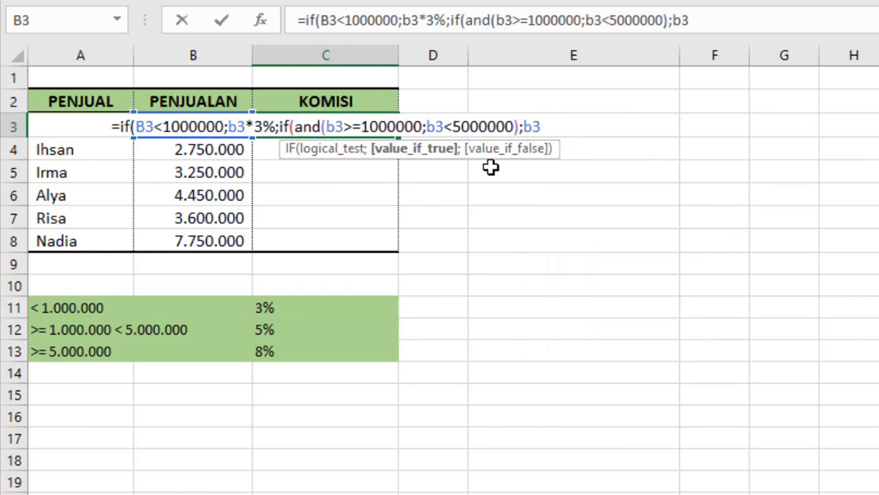
pyautogui.write('*5')
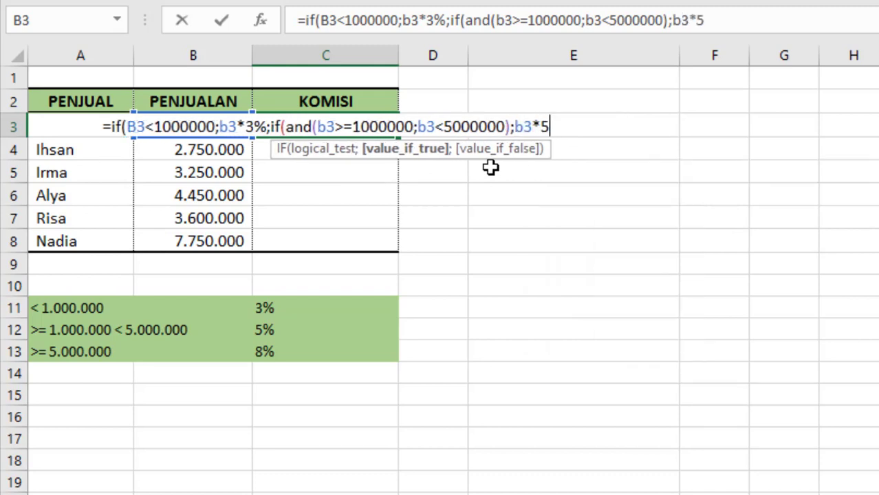
pyautogui.write('%')
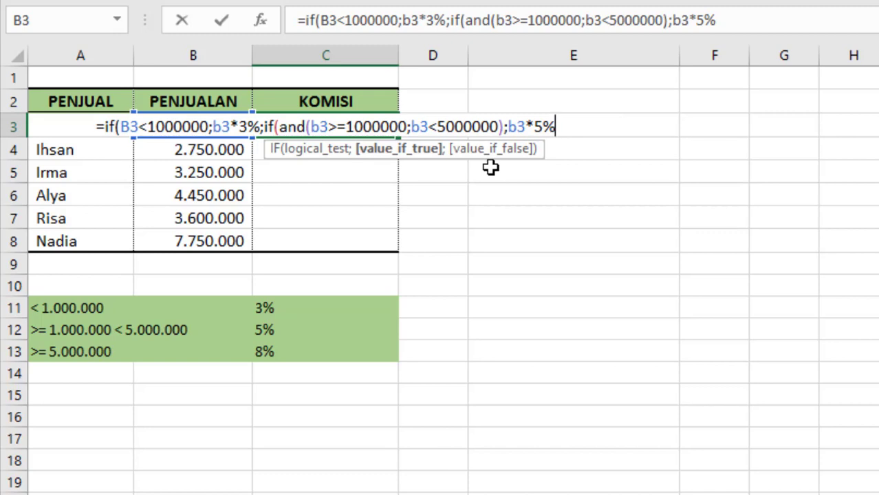
pyautogui.write(';')
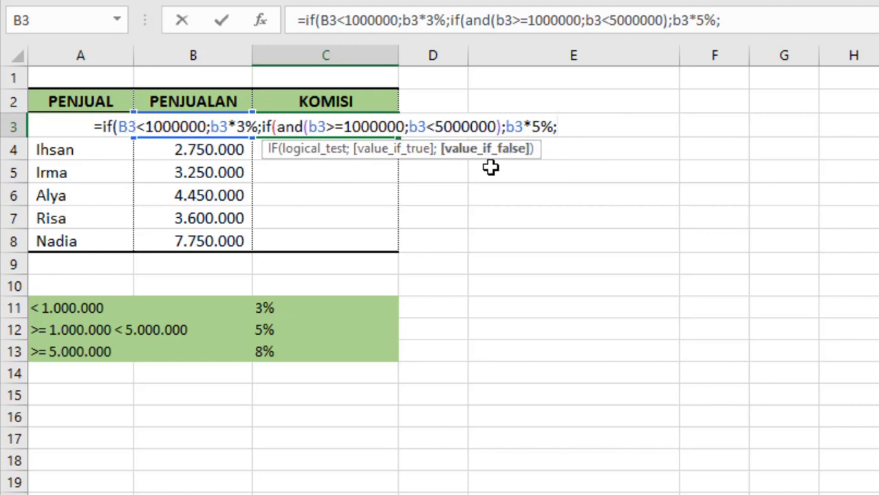
# Step: Set the nested IF's false value to B3*8%, close both IF functions and commit the commission formula in C3
pyautogui.write('b3')
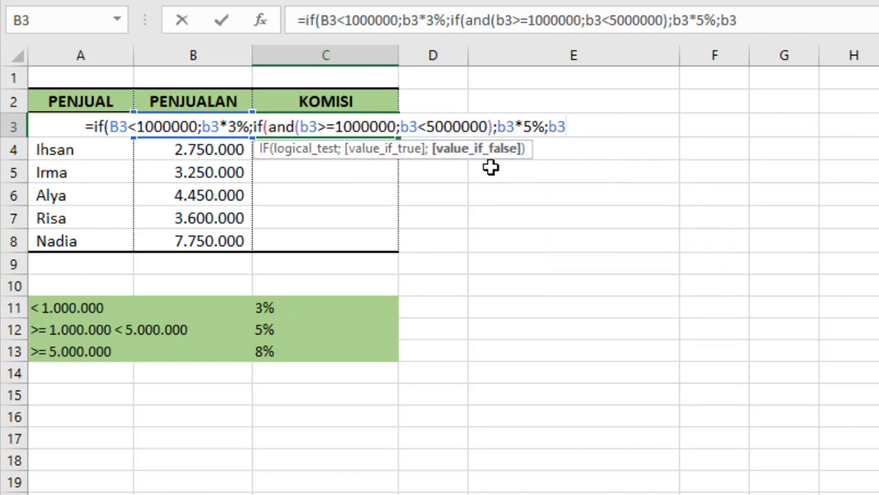
pyautogui.write('*')
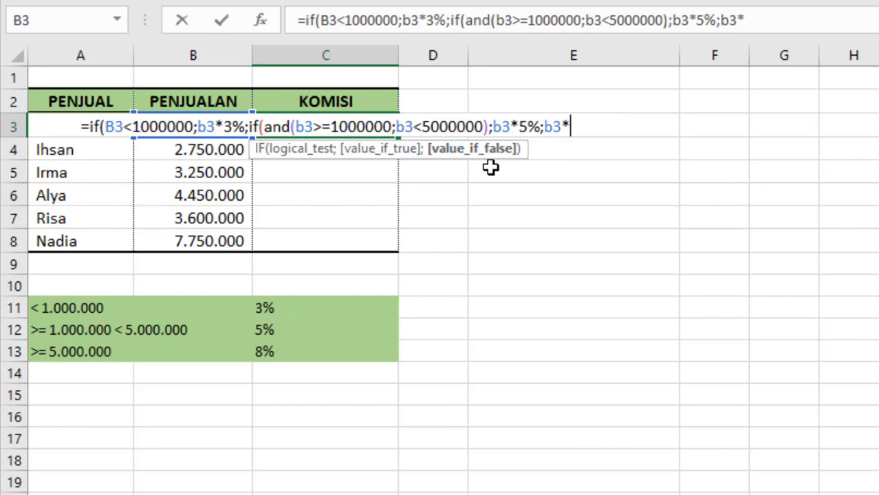
pyautogui.write('8%')
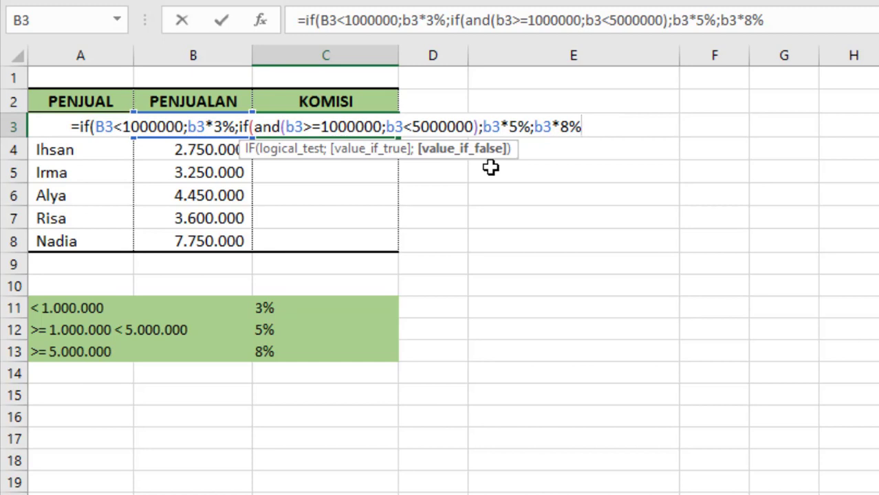
pyautogui.write(')')
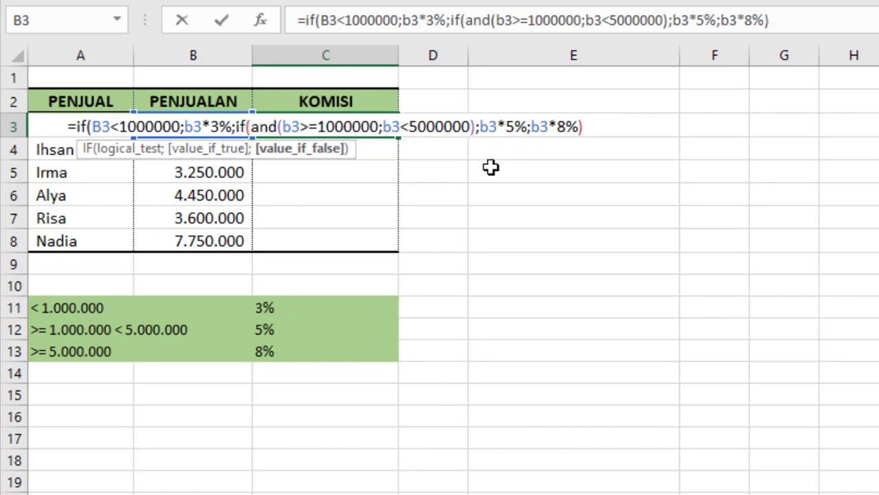
pyautogui.write(')')
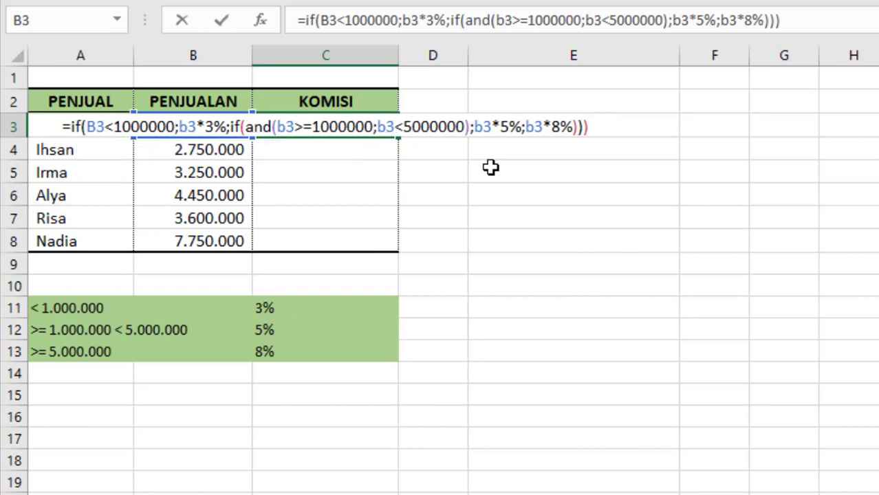
pyautogui.press('BackSpace')
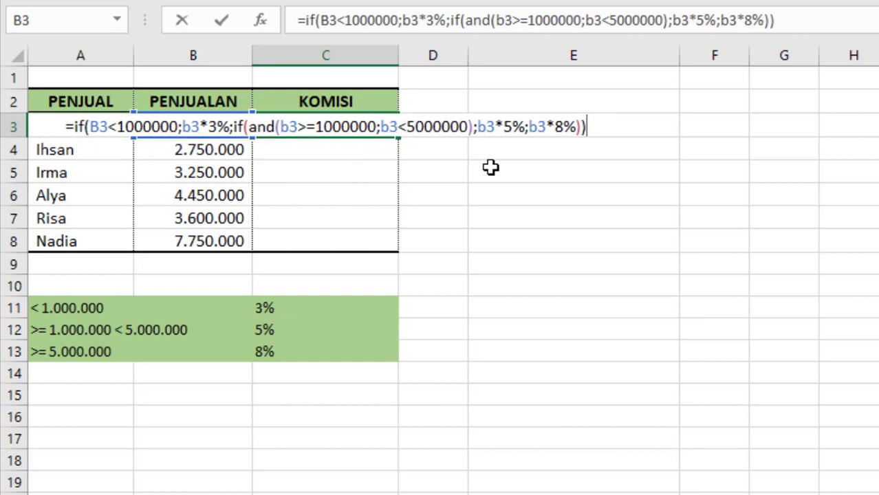
pyautogui.press('Return')
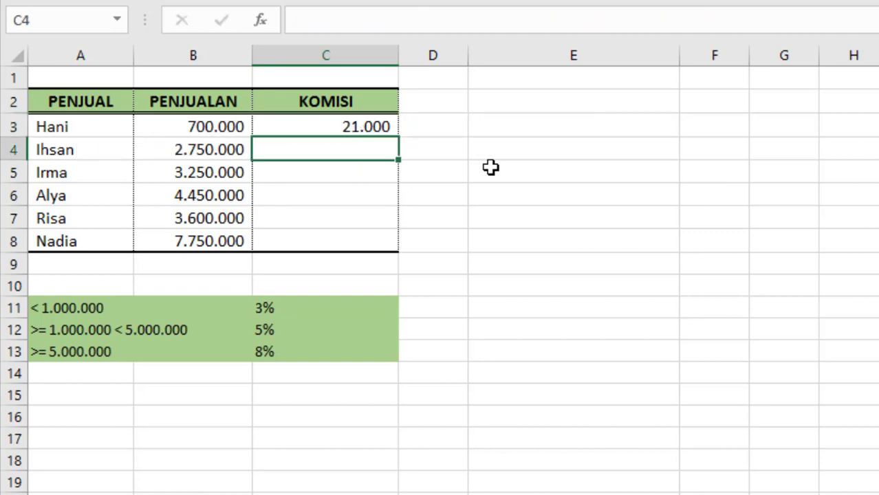
pyautogui.press('Up')
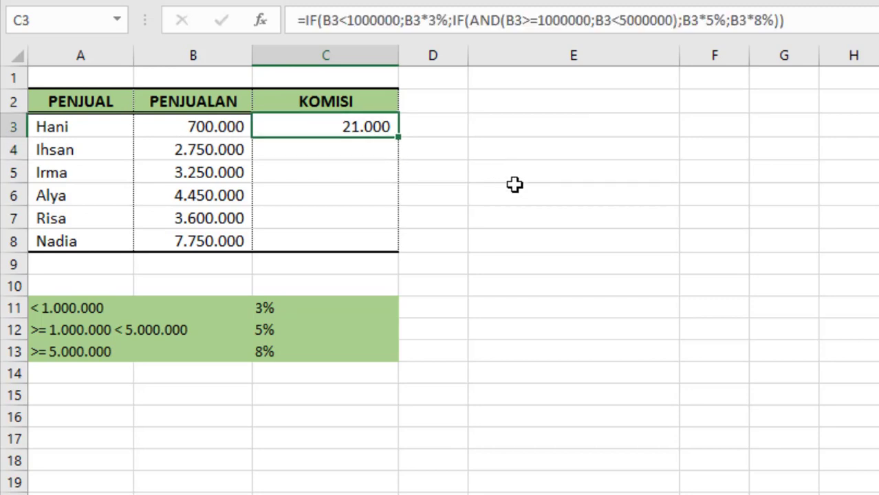
# Step: Copy the nested IF commission formula from C3 down through C8 and check the copied formulas in the KOMISI column
pyautogui.moveTo(401, 138); pyautogui.dragTo(405, 250)
pyautogui.click(361, 146)
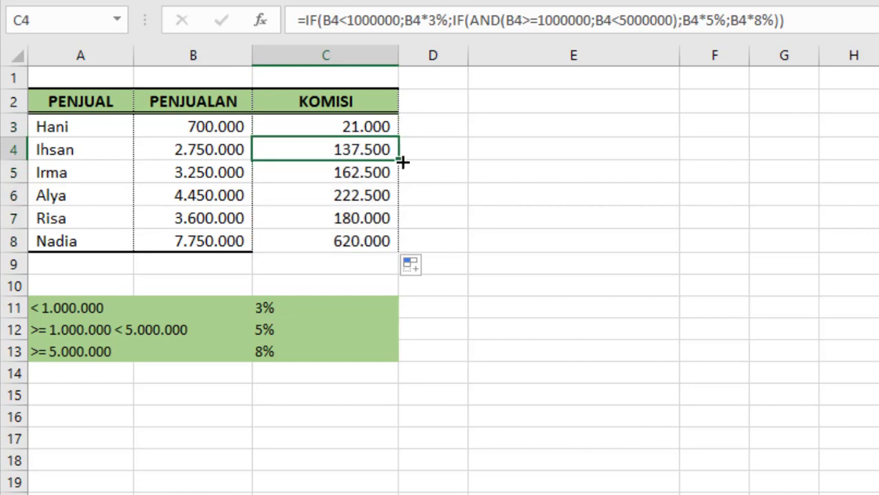
pyautogui.click(369, 124)
pyautogui.click(382, 198)
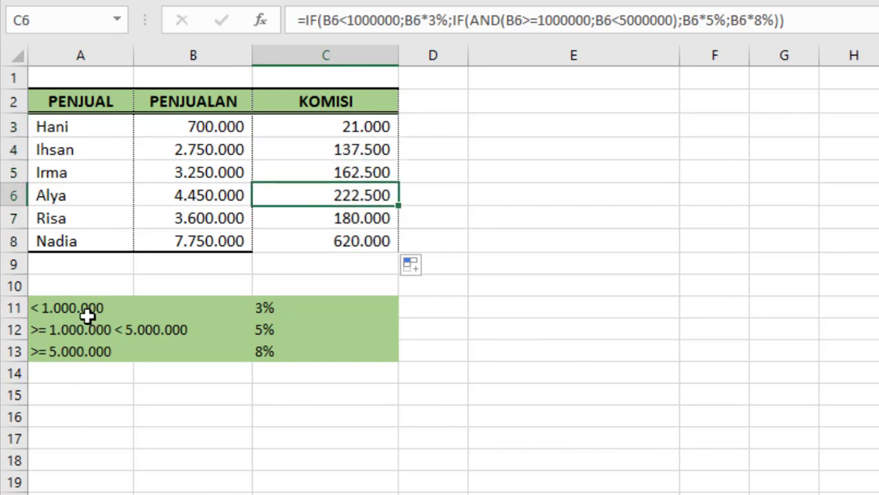
# Step: Enter the formula =C3/B3 in D3 to calculate the commission as a share of sales
pyautogui.click(449, 131)
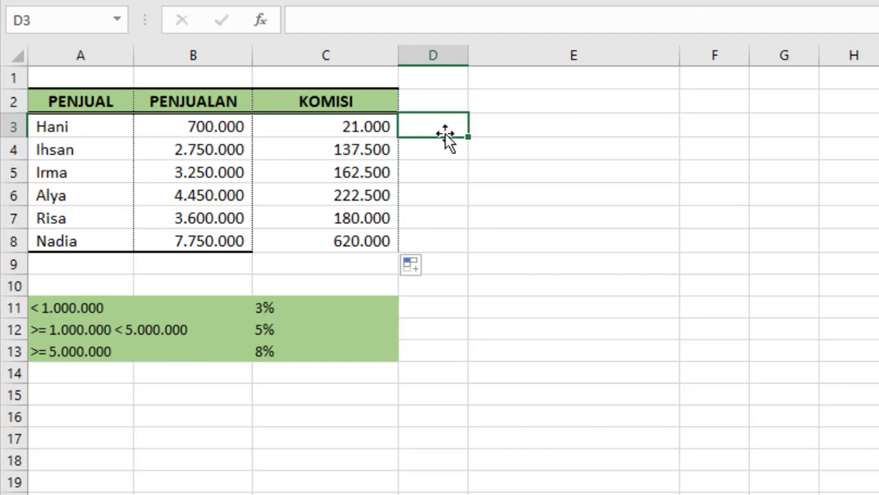
pyautogui.write('=')
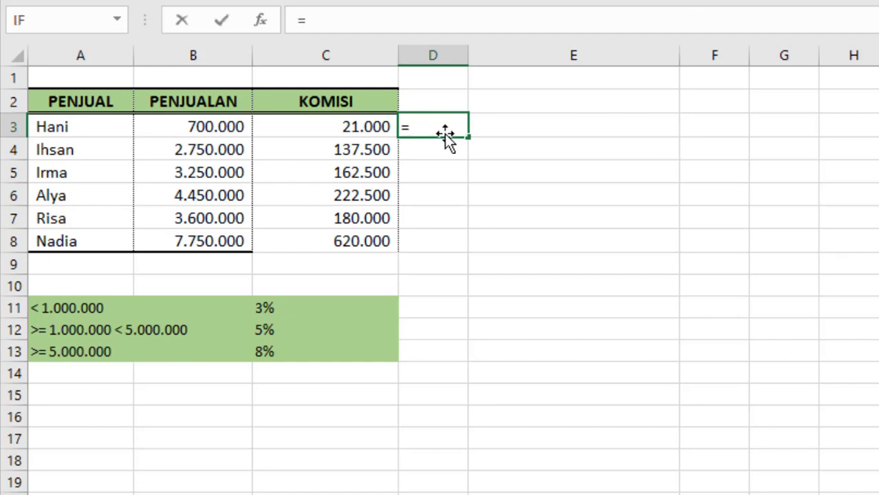
pyautogui.press('Left')
pyautogui.write('/')
pyautogui.press('Left')
pyautogui.press('Left')
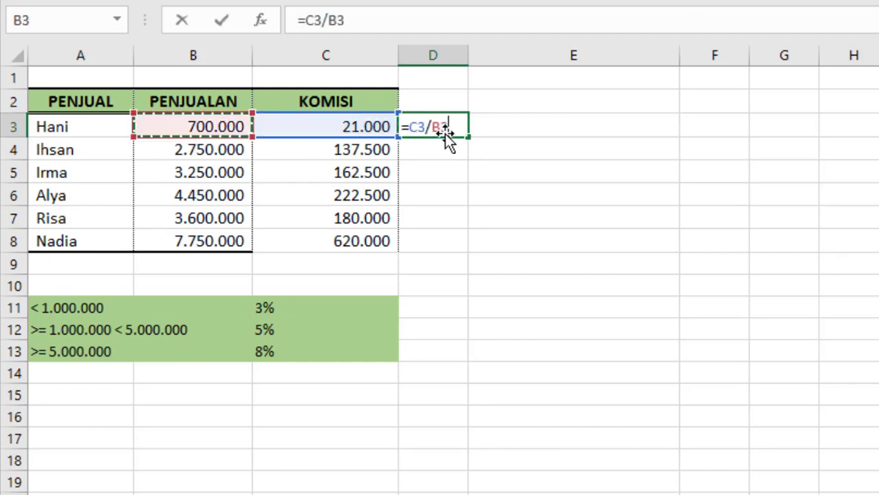
pyautogui.press('Return')
# Step: Copy the ratio formula from D3 down through D8 and compare the percentages with the sales figures
pyautogui.click(450, 135)
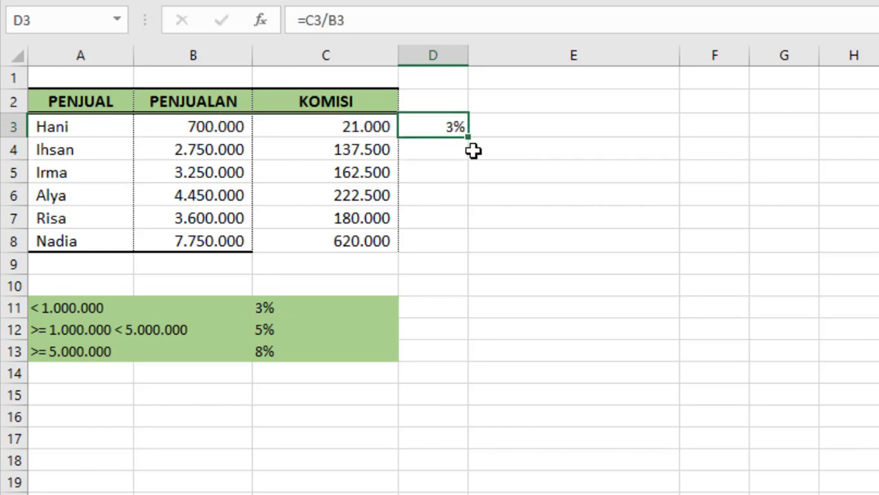
pyautogui.moveTo(471, 139); pyautogui.dragTo(481, 249)
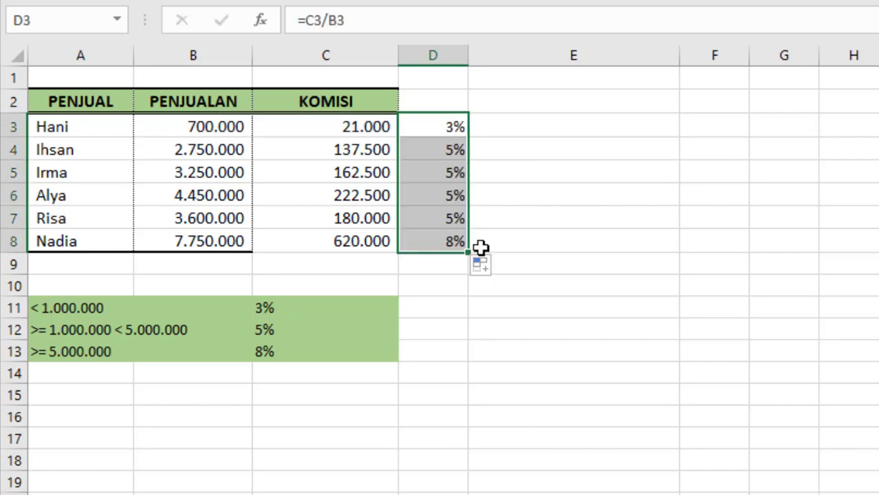
pyautogui.click(446, 150)
pyautogui.click(199, 157)
pyautogui.click(216, 218)
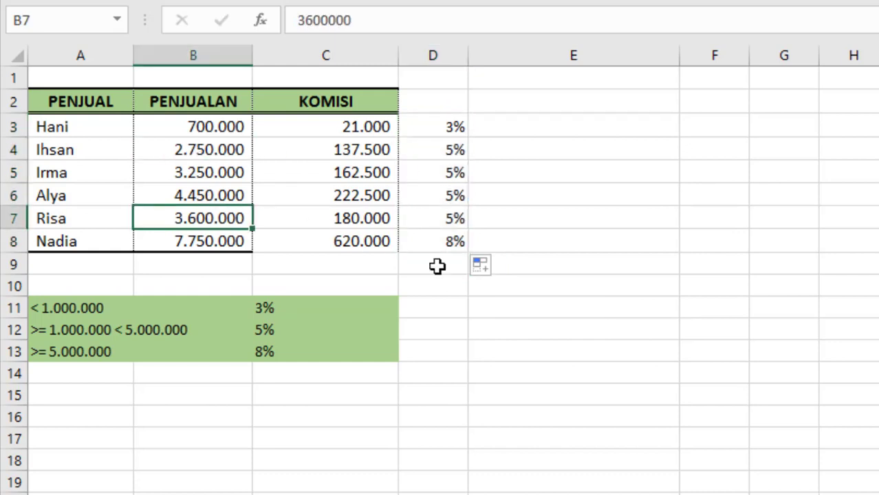
pyautogui.click(453, 242)
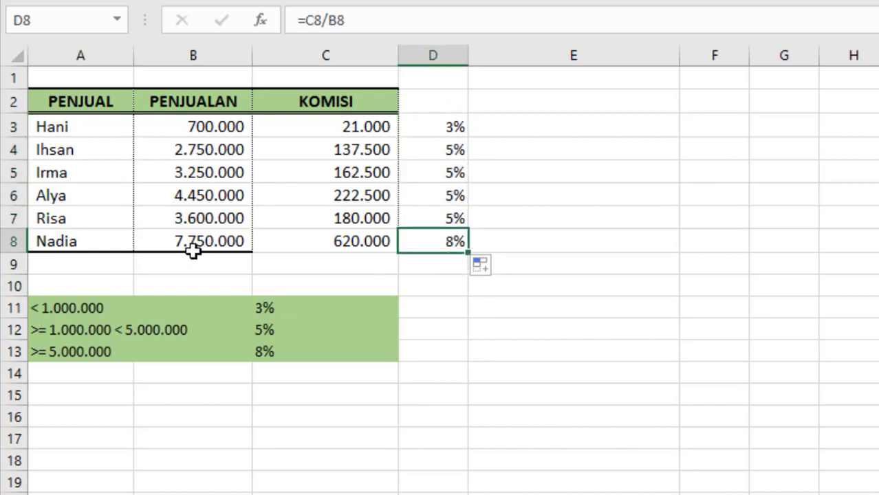